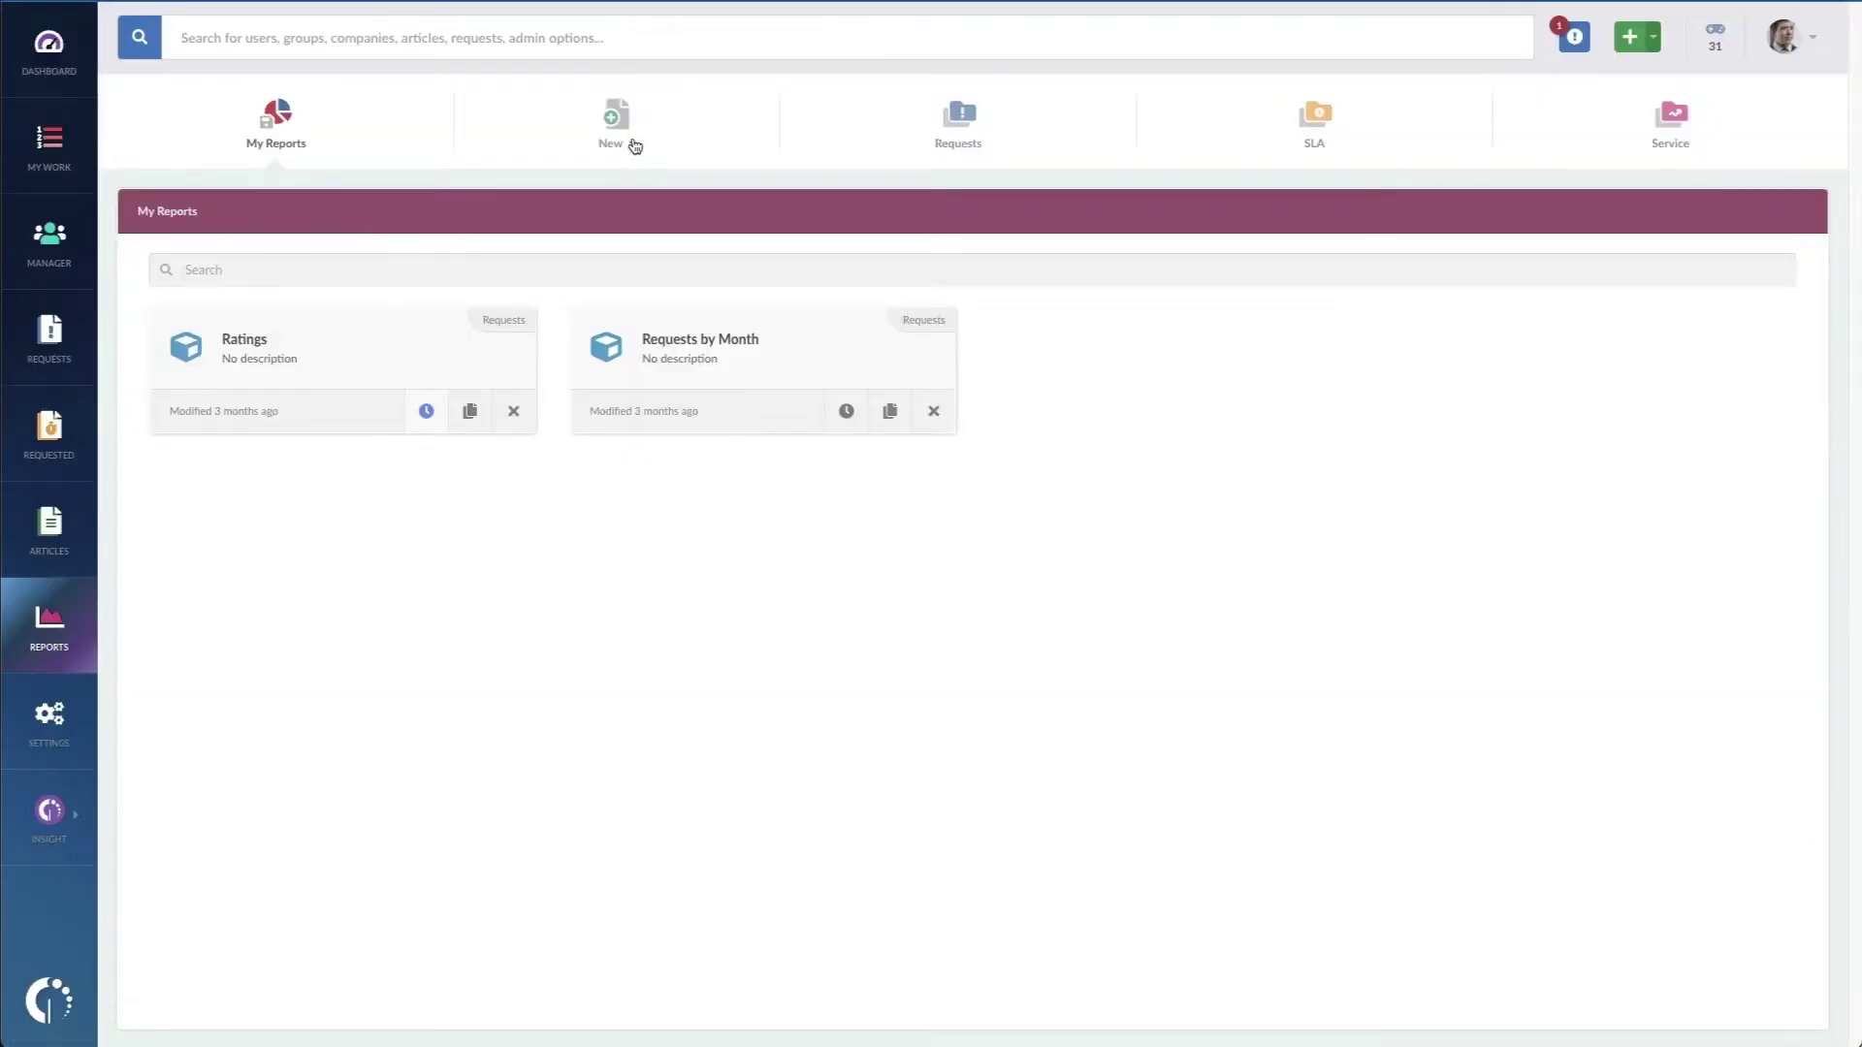
- Create a new custom Requests report with rows grouped by Help Desk (Root)
click(635, 145)
click(620, 231)
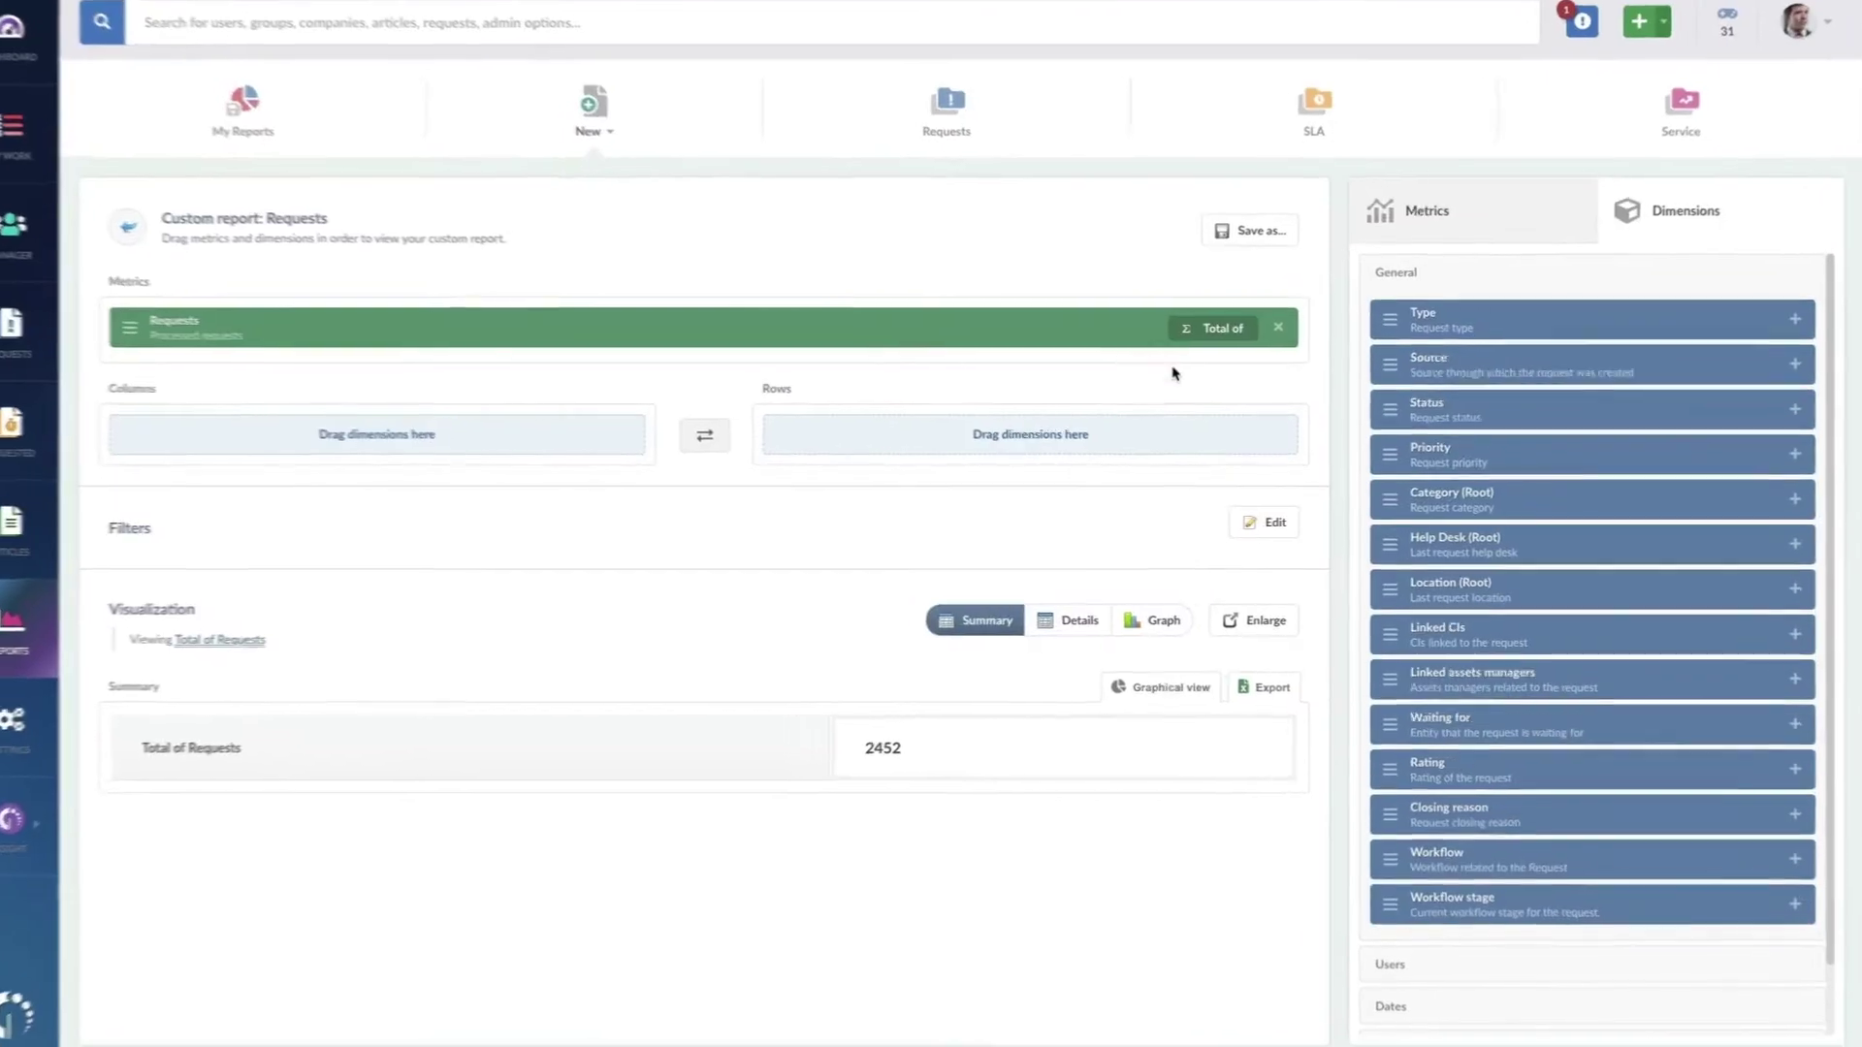
drag(1405, 555, 1028, 423)
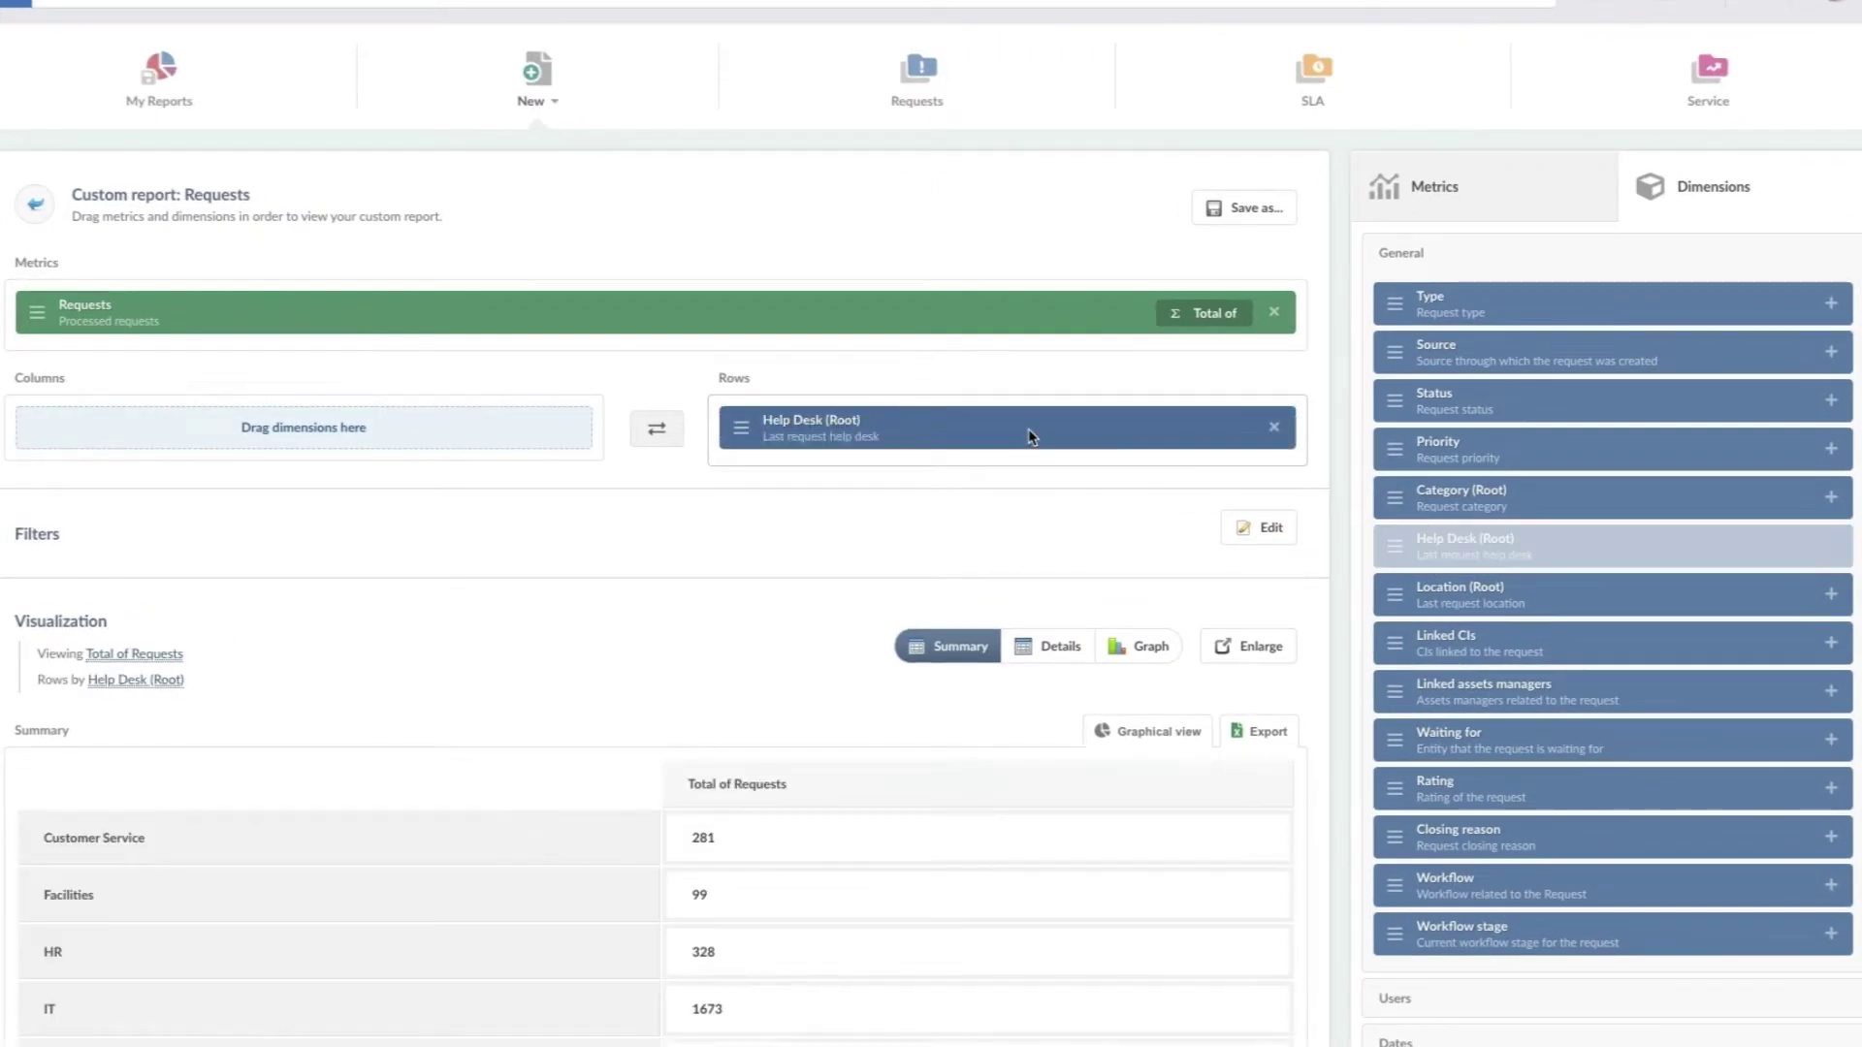
- Add Creation date (Month) as columns, splitting help-desk totals by month
scroll(1411, 1009, down, 1)
click(1455, 999)
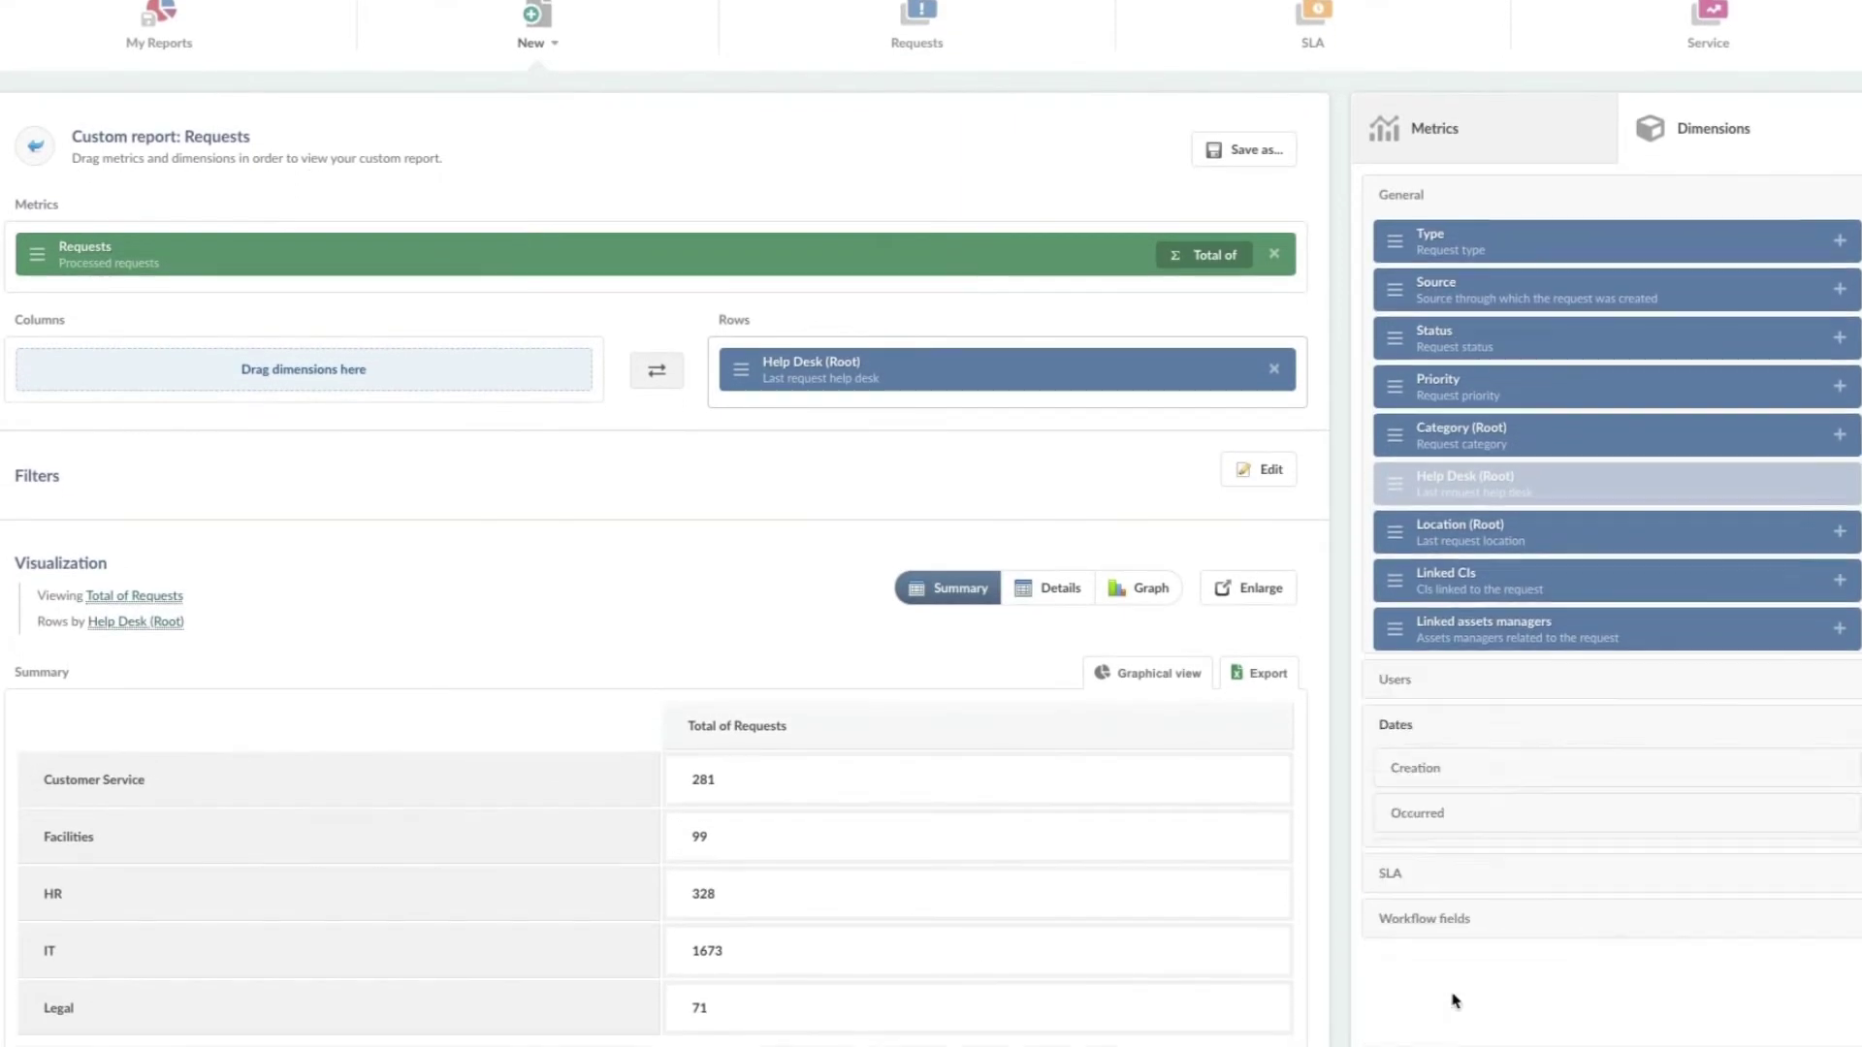
click(1454, 339)
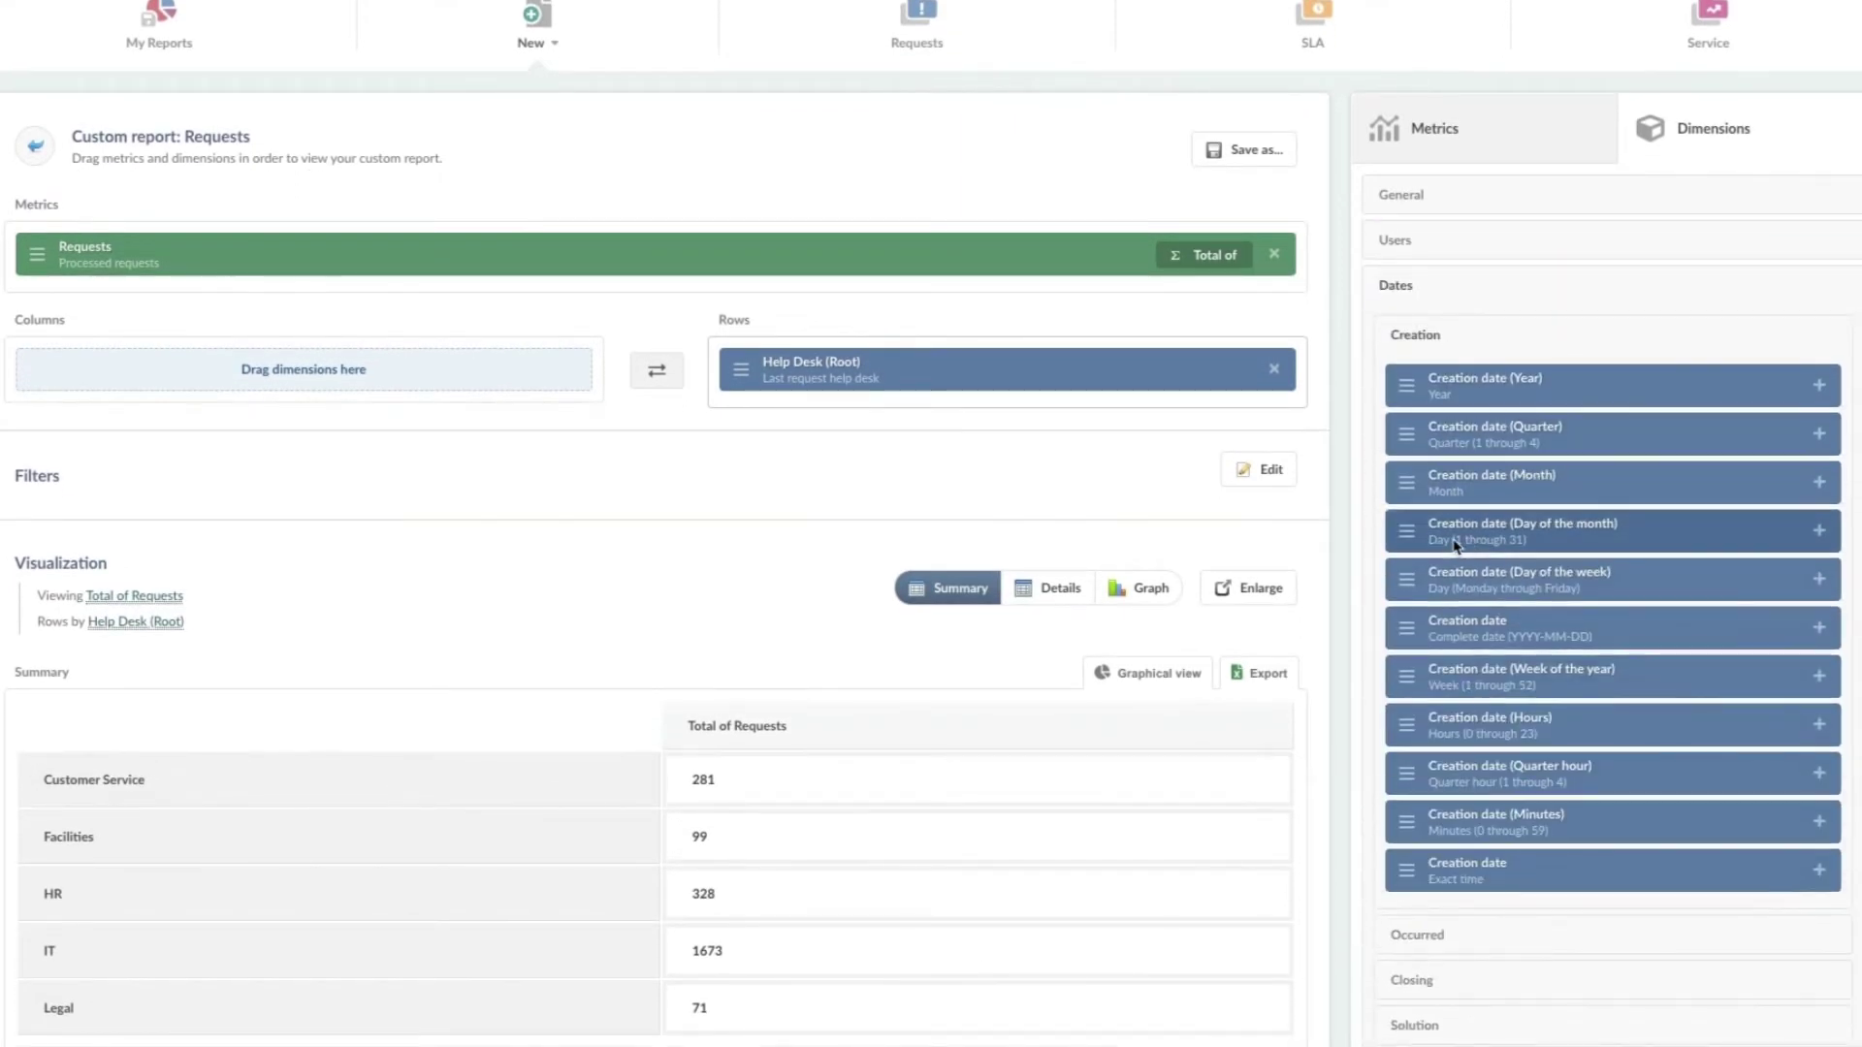
drag(1398, 492, 417, 386)
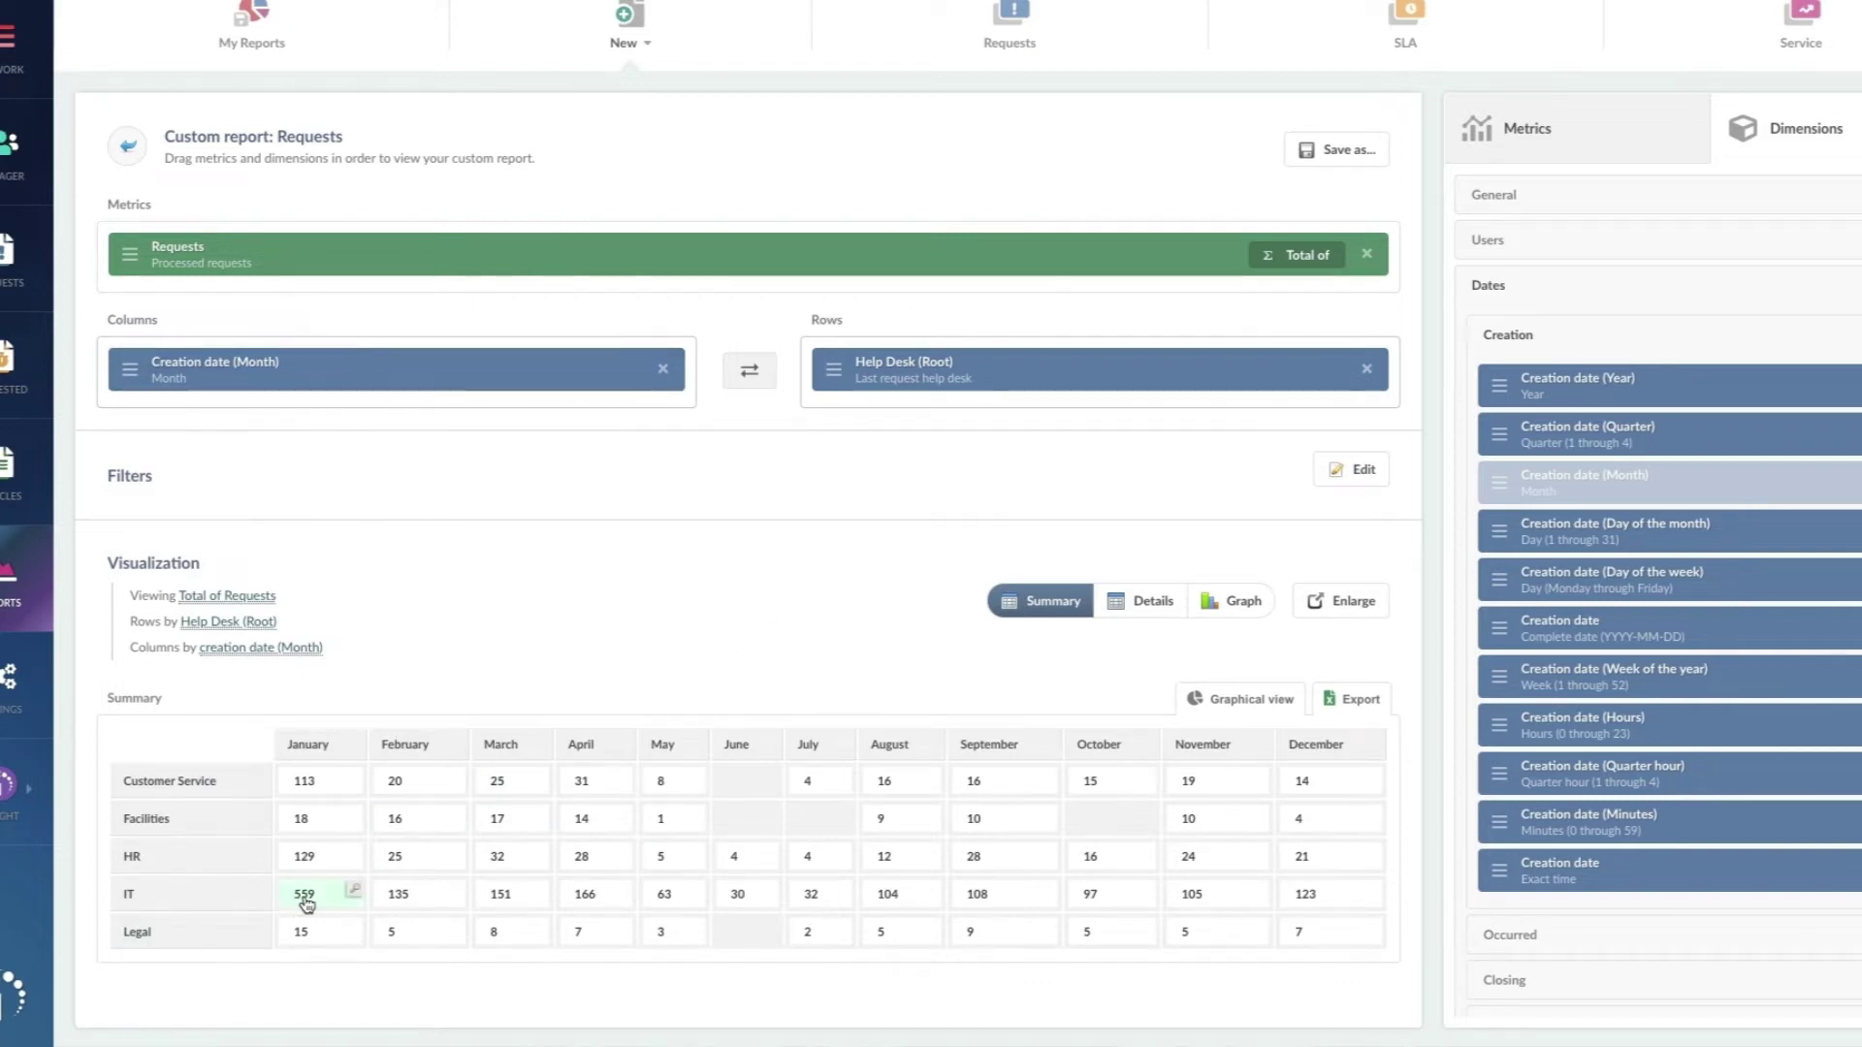
- Preview the IT requests created in January (559)
mouse_move(306, 904)
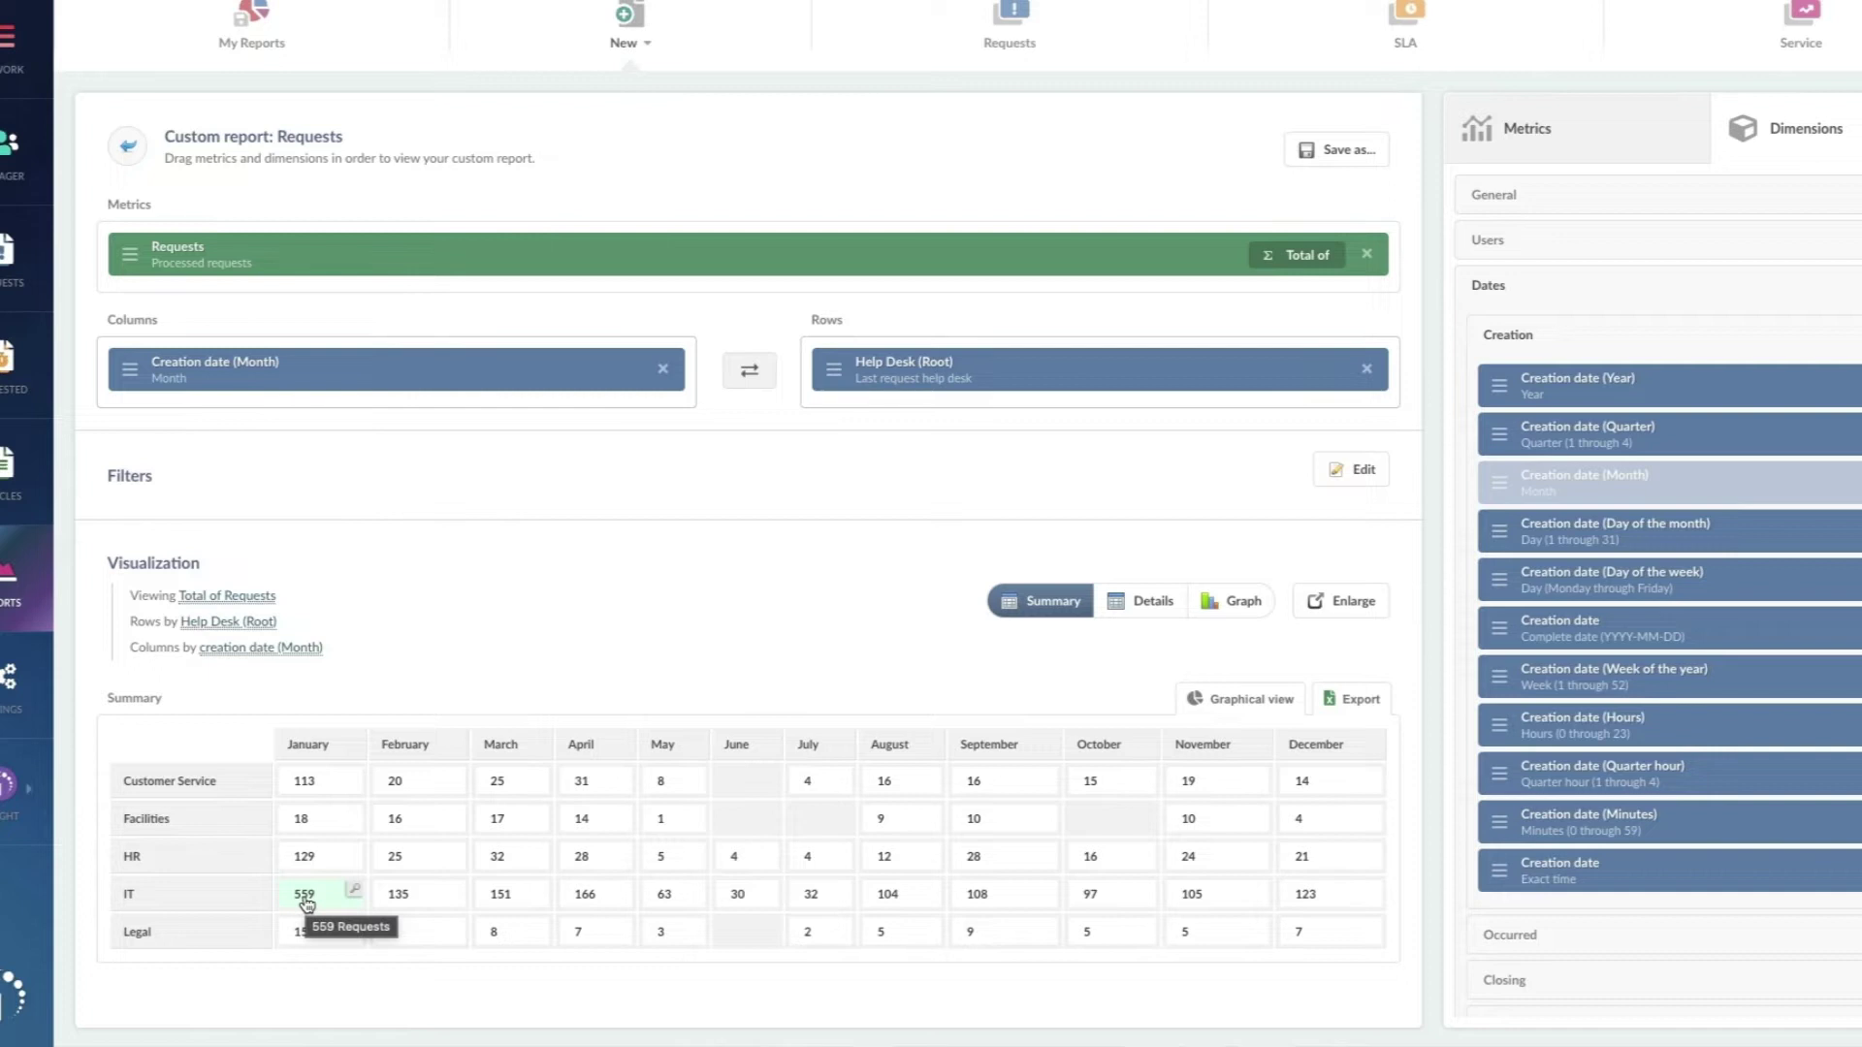
click(307, 904)
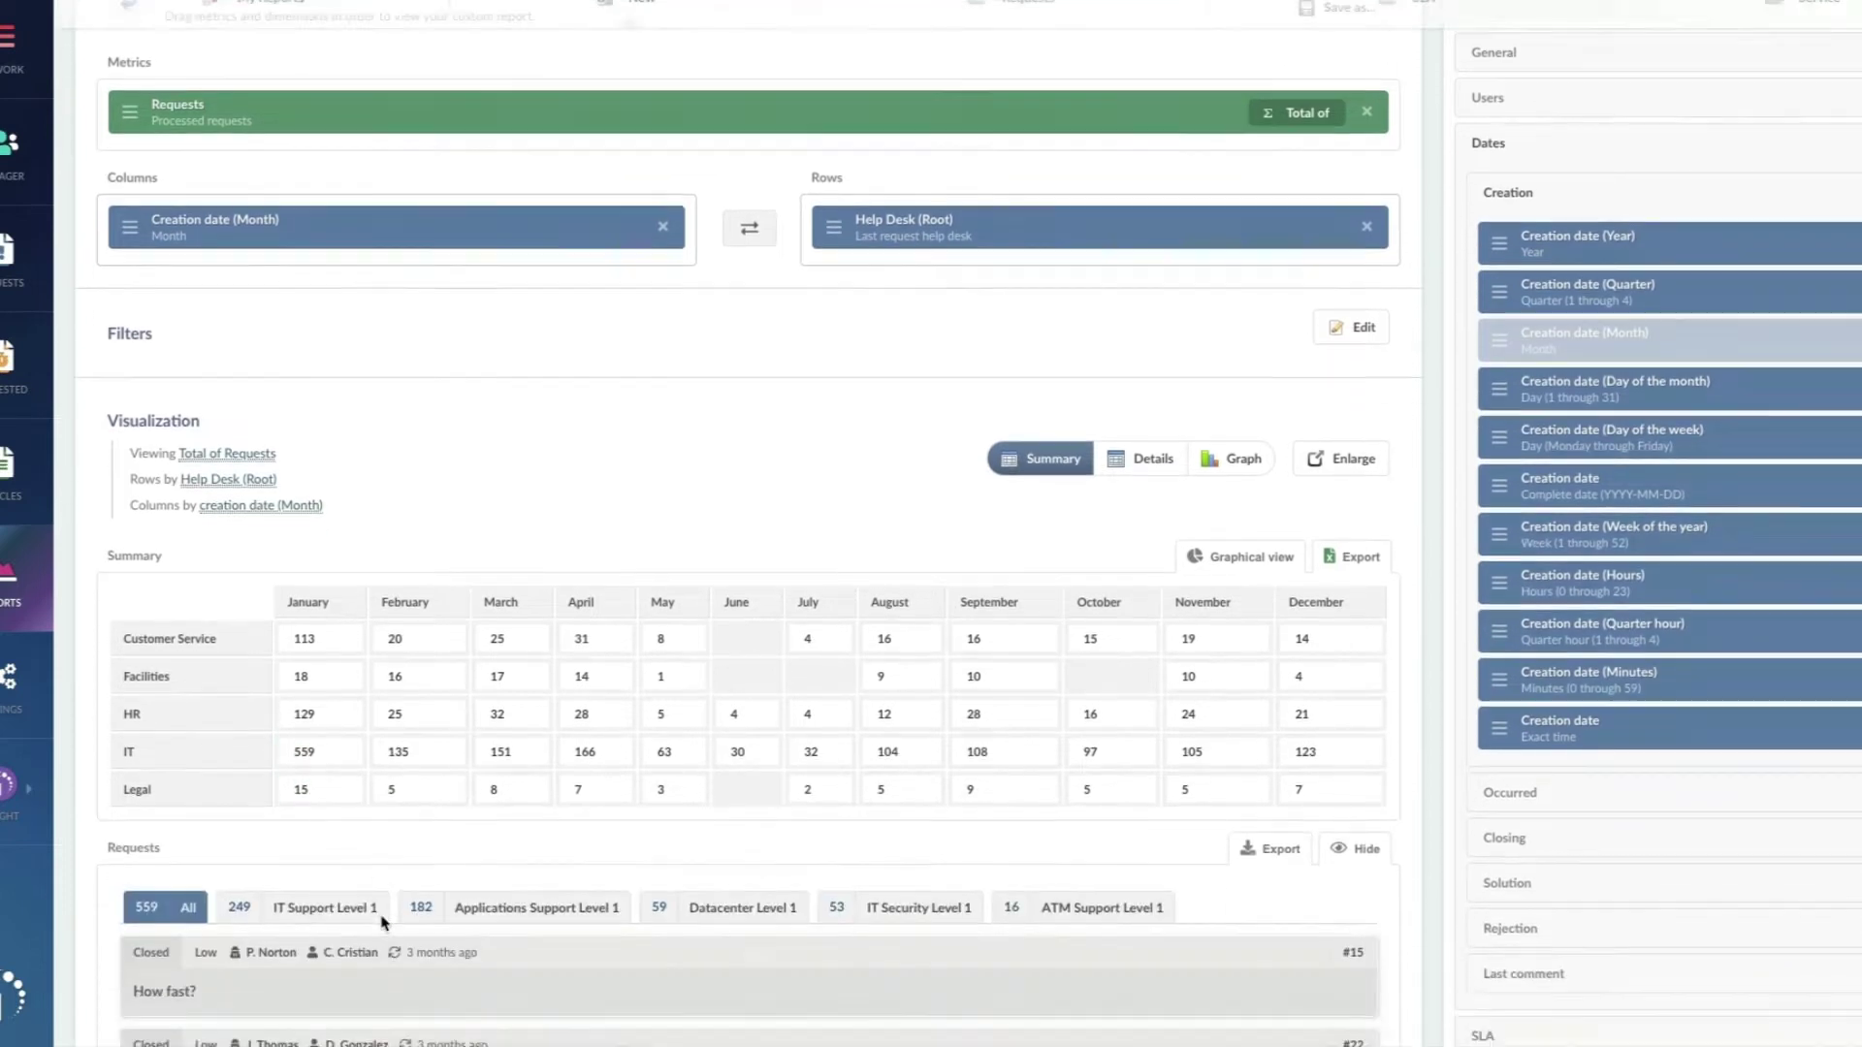
scroll(383, 923, up, 5)
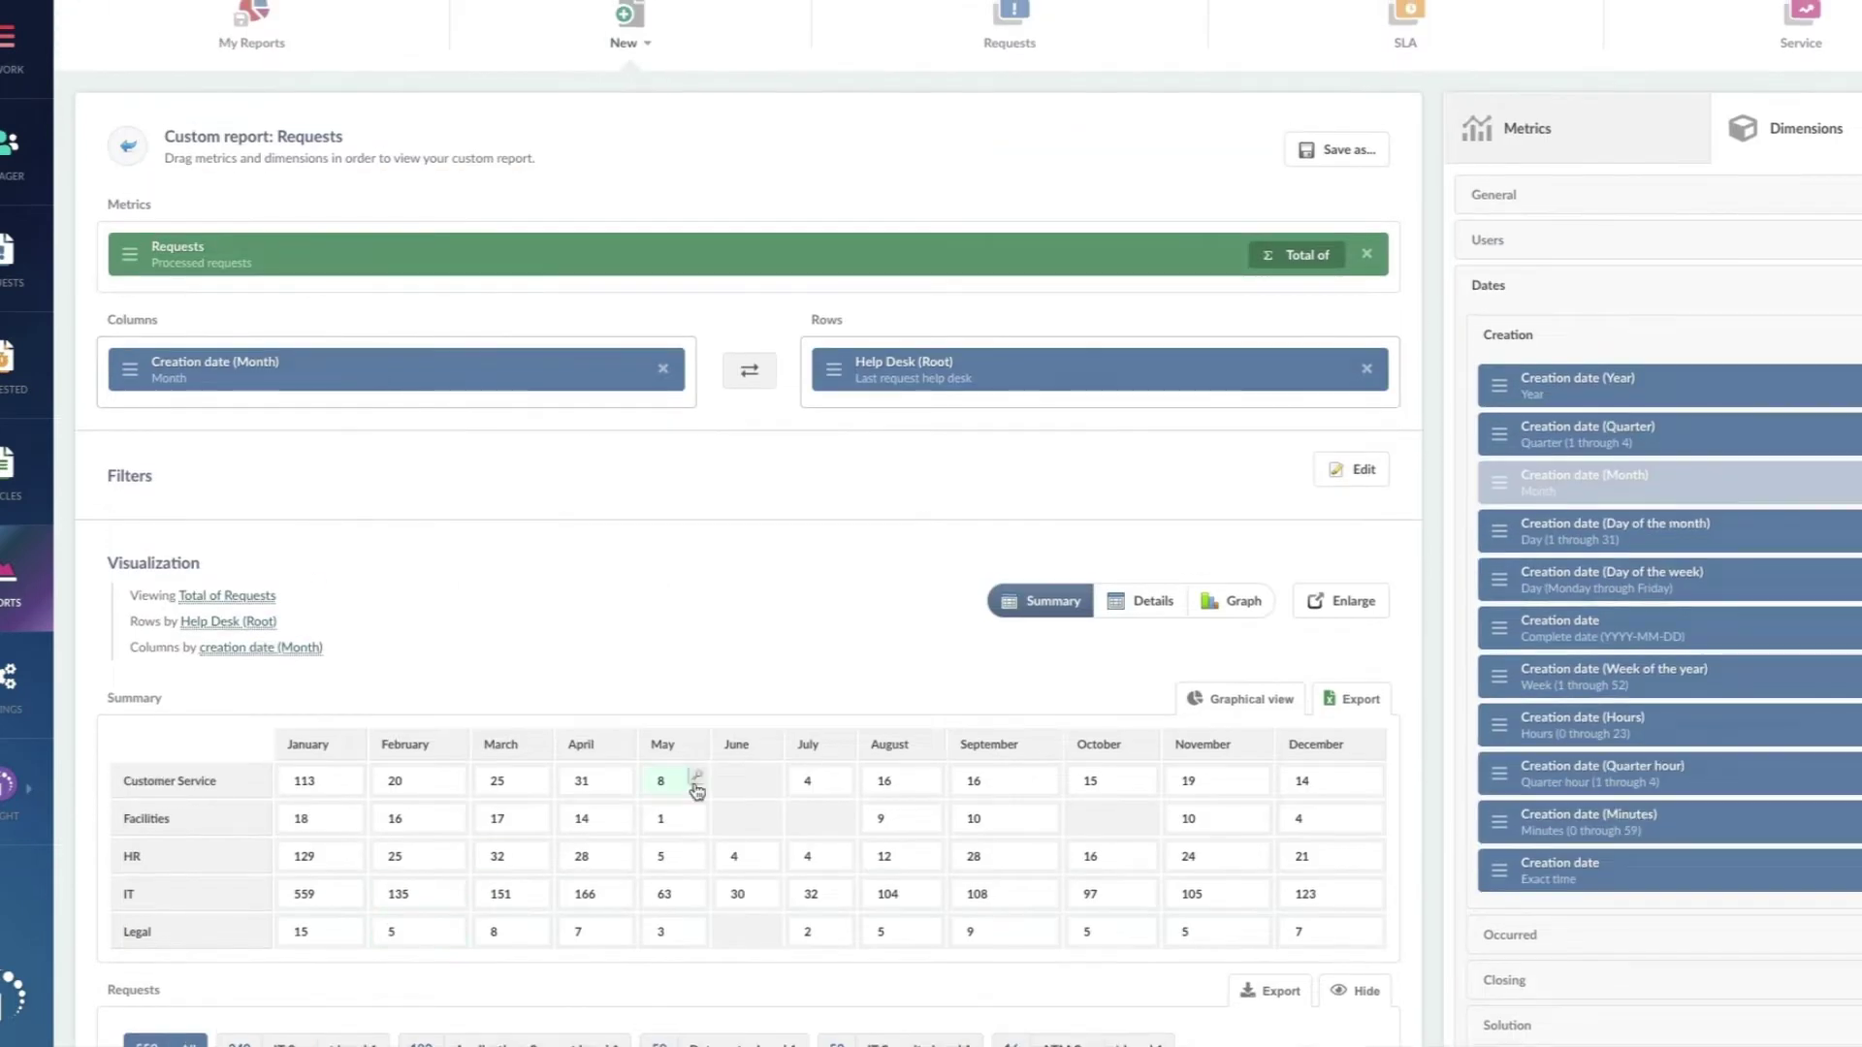
- Save the report as 'Monthly Volume Report'
click(1364, 153)
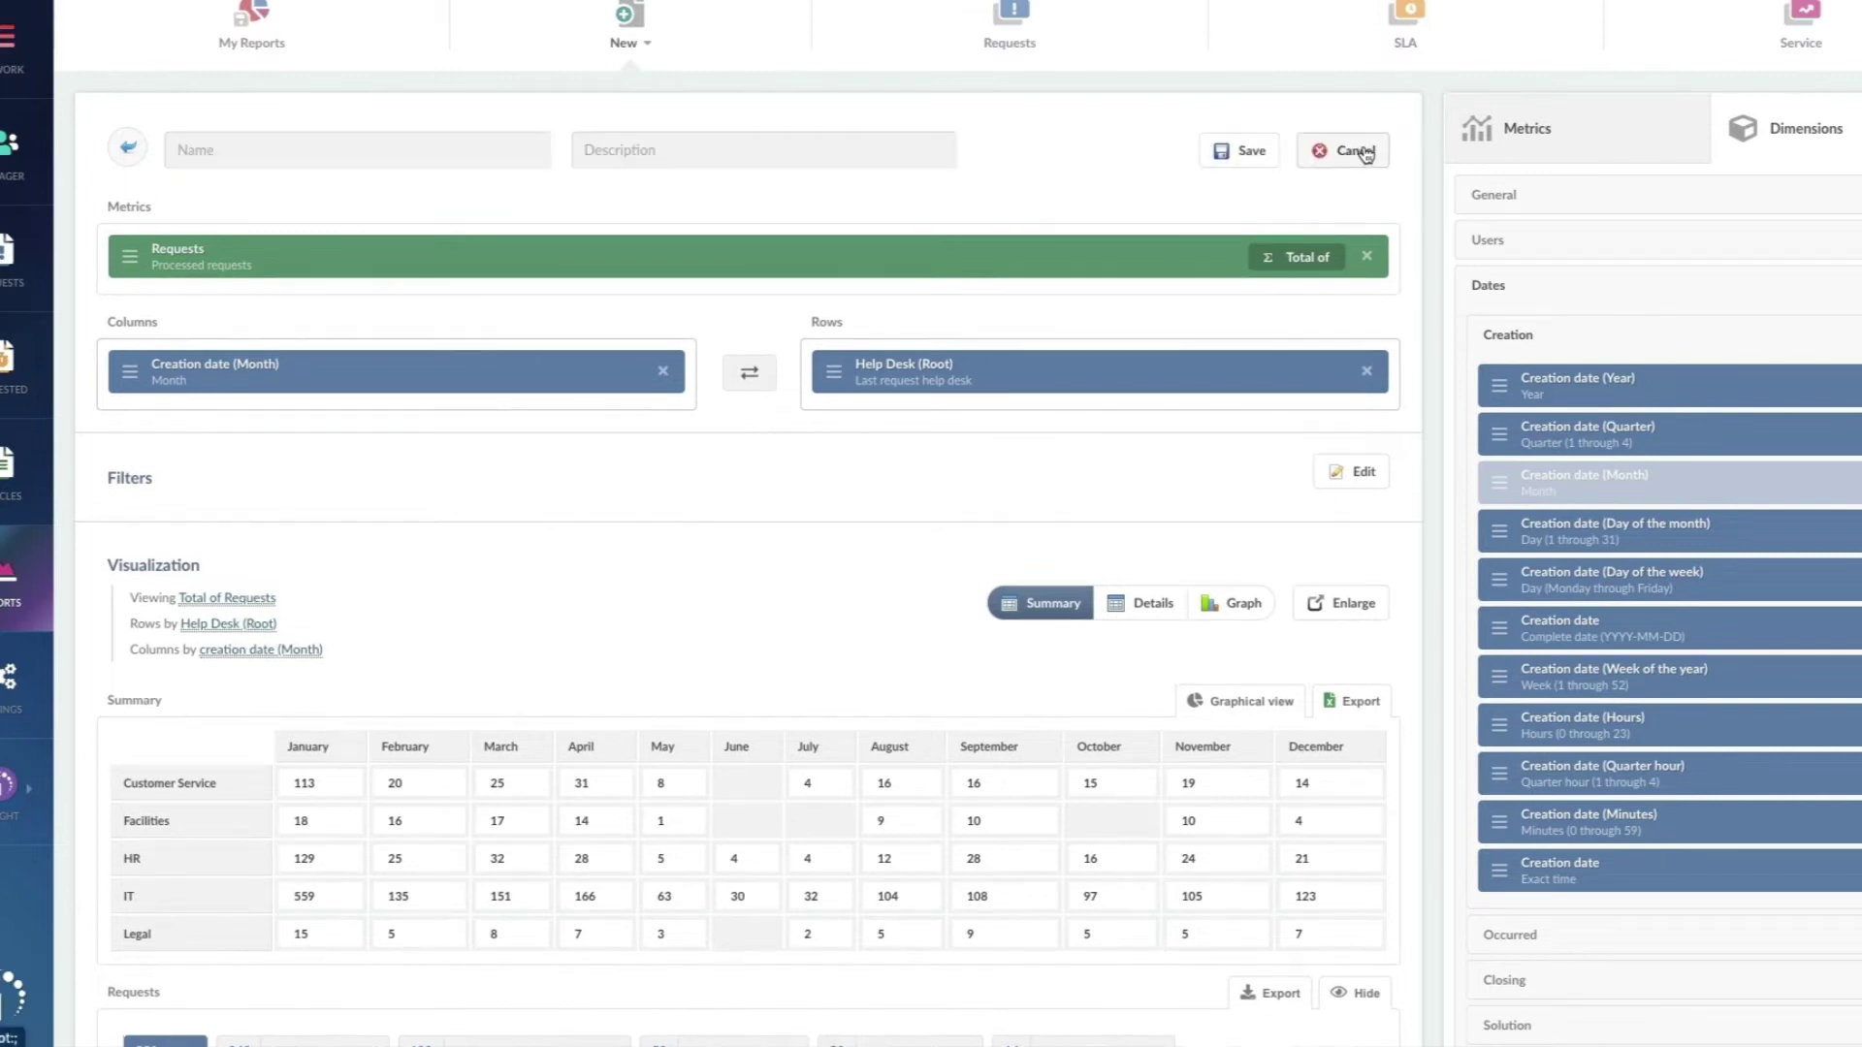
click(477, 150)
text(Mont)
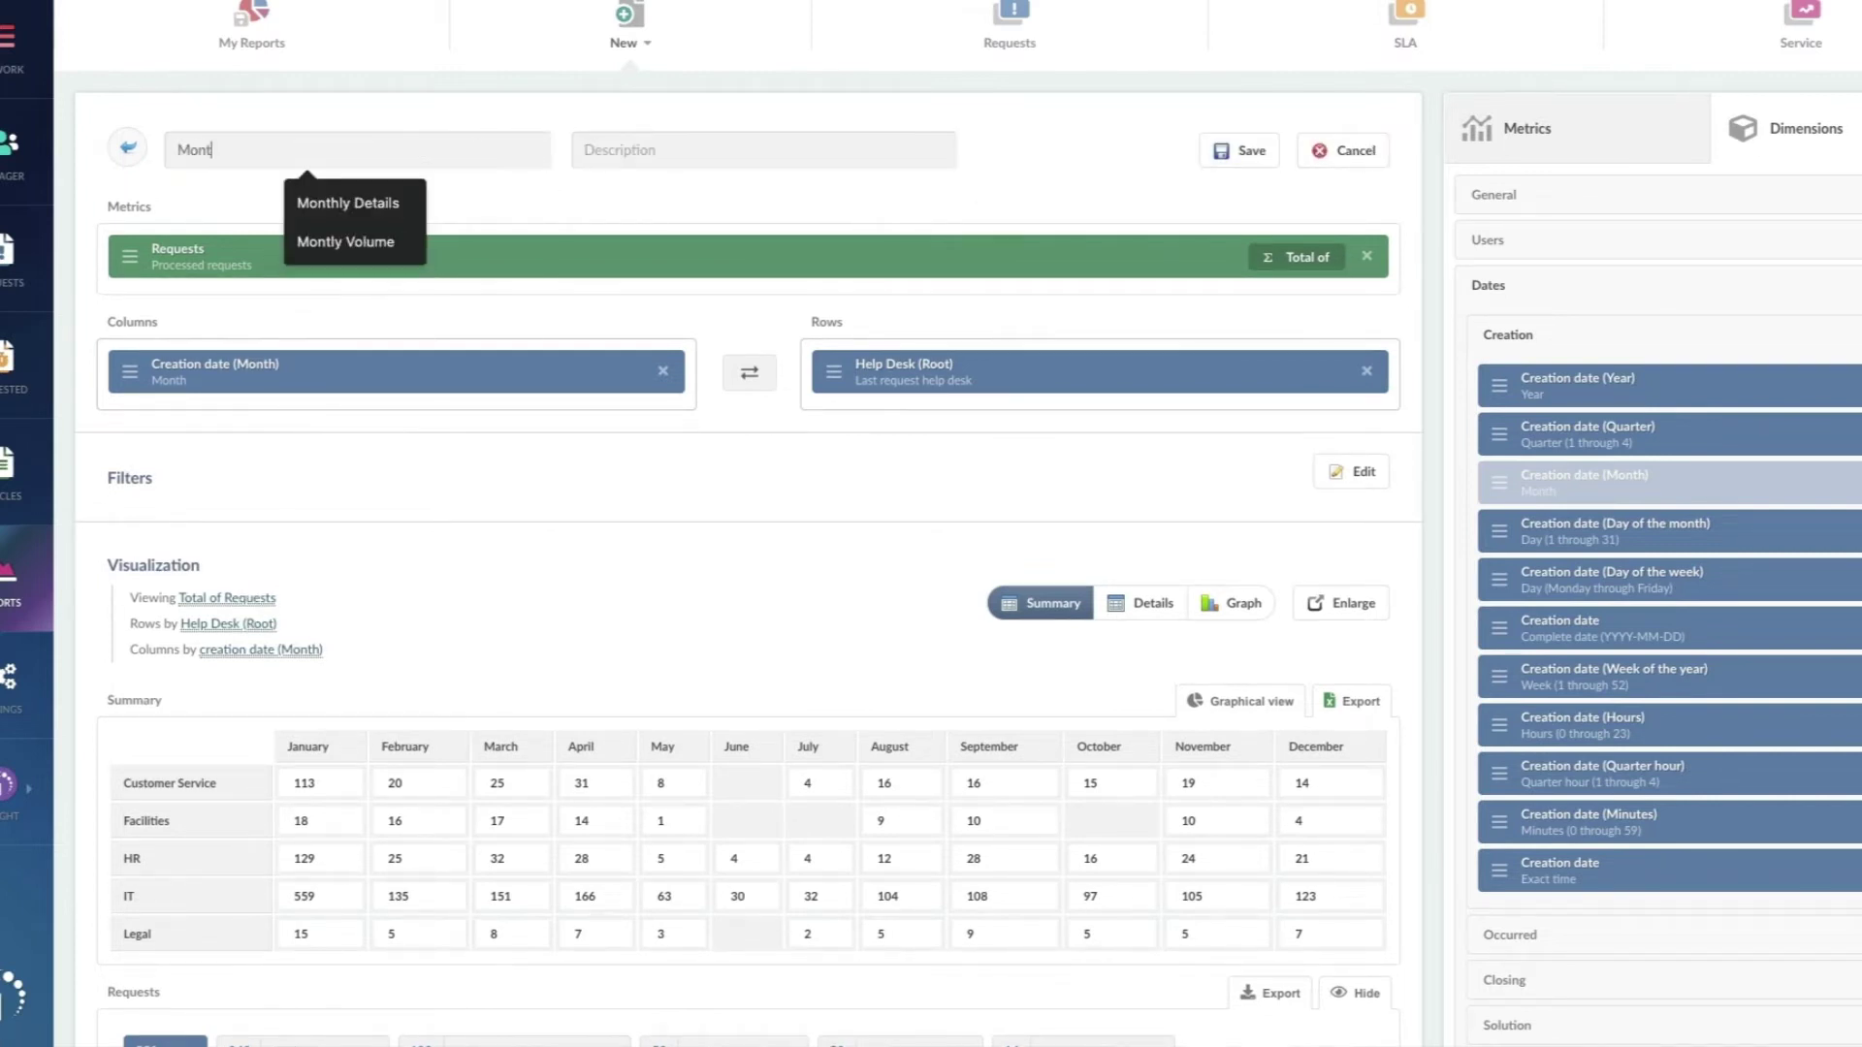
text(hly Volume Report)
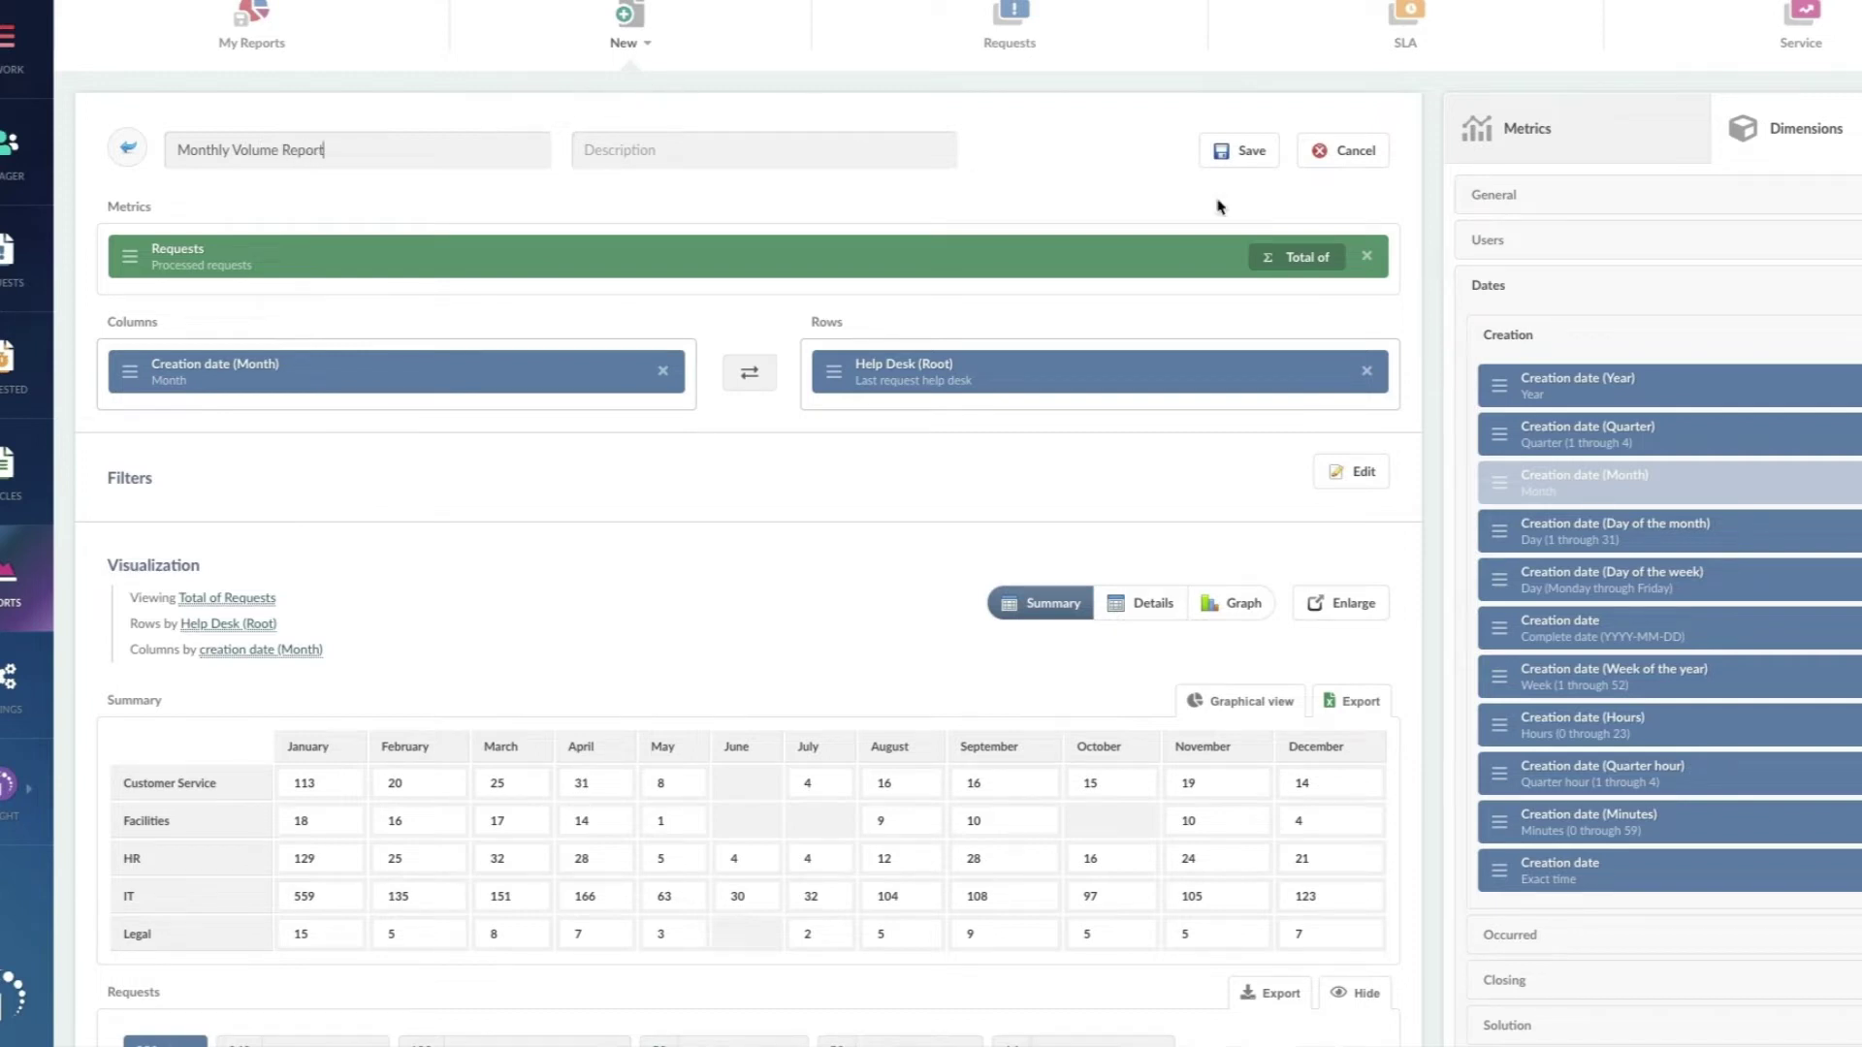
click(1229, 151)
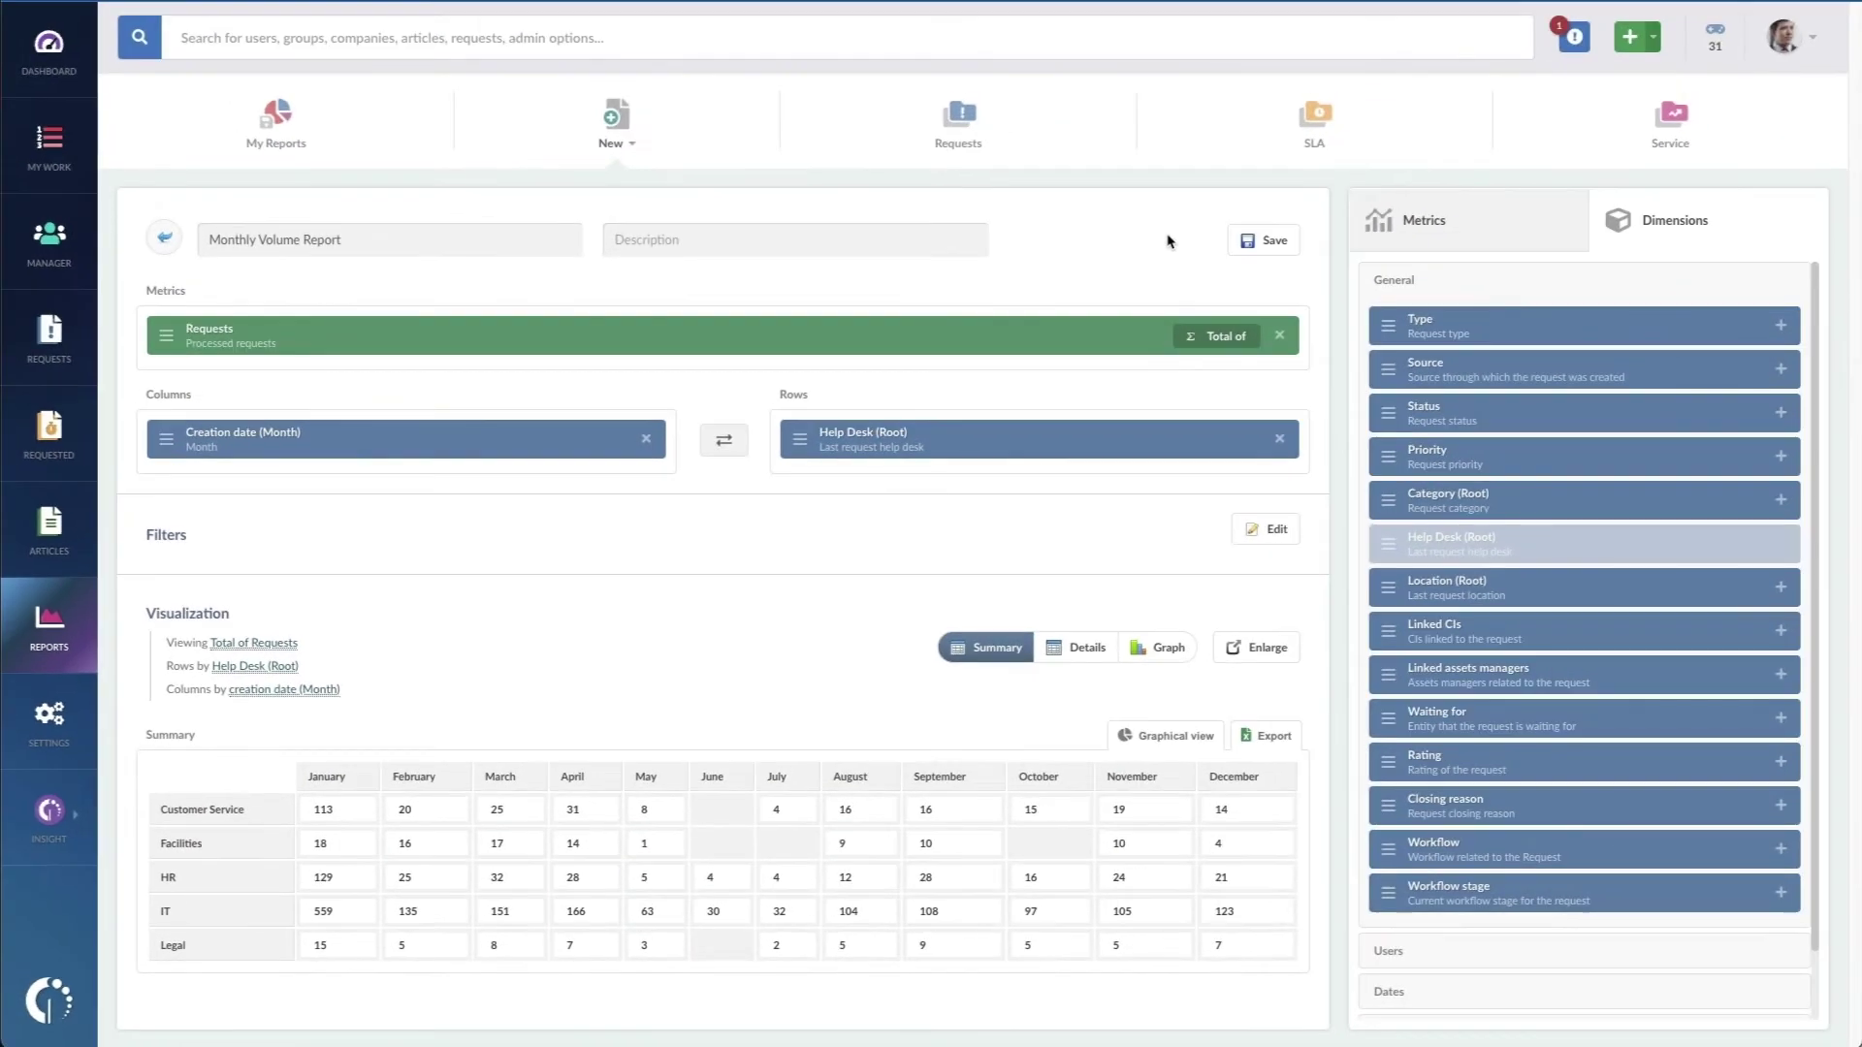
- Duplicate Monthly Volume Report in My Reports under the name 'Monthly Details'
click(280, 122)
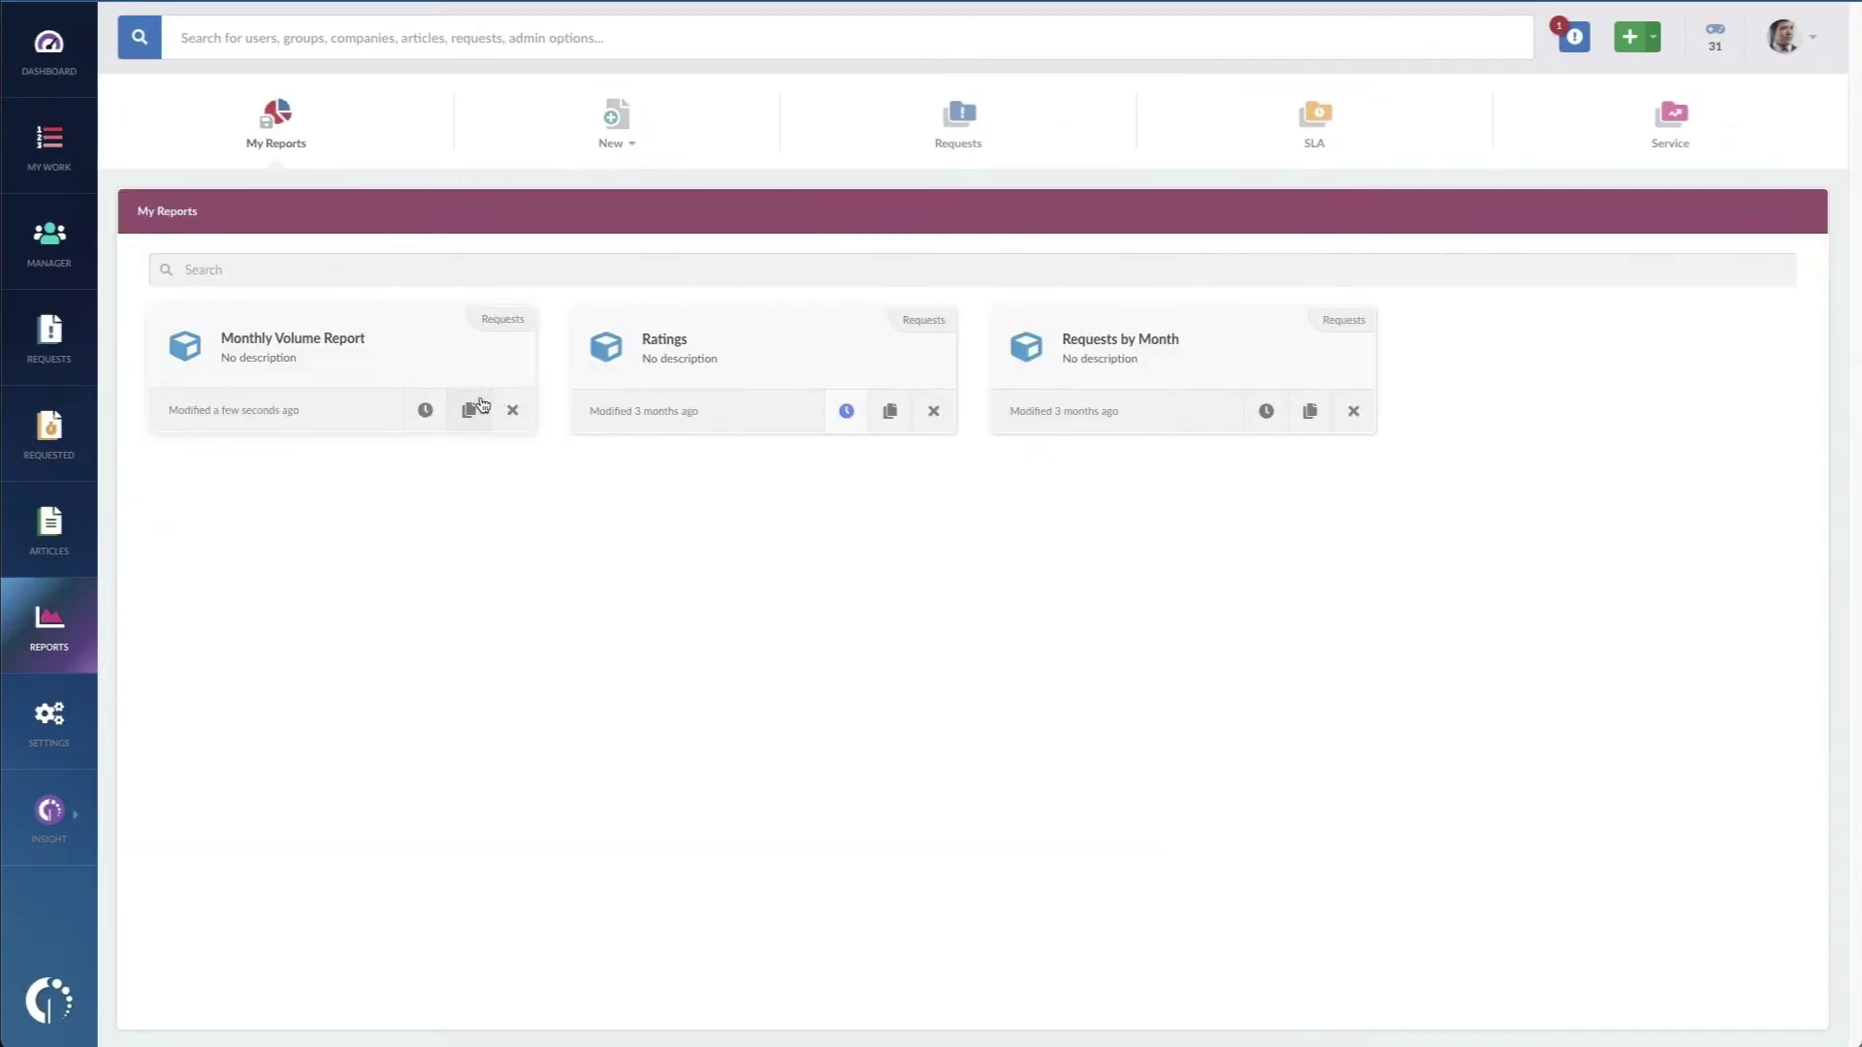
click(470, 410)
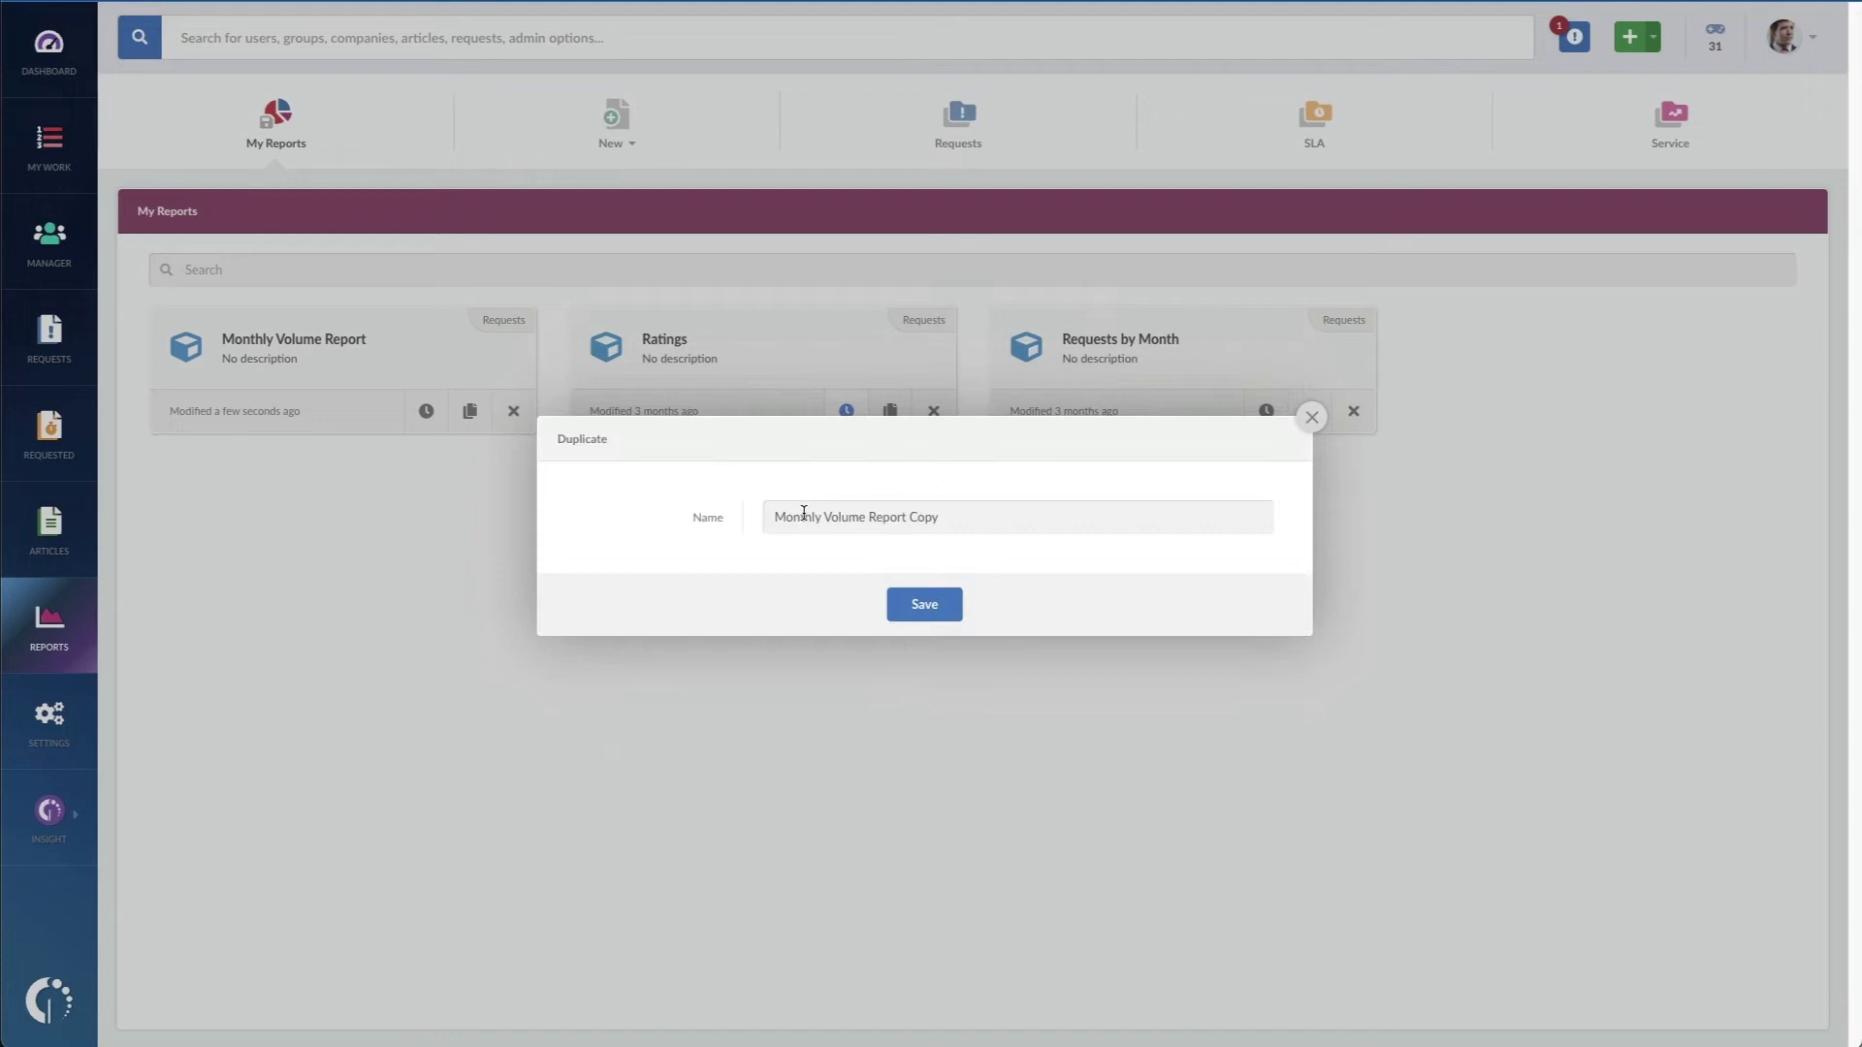
triple_click(811, 514)
text(Mont)
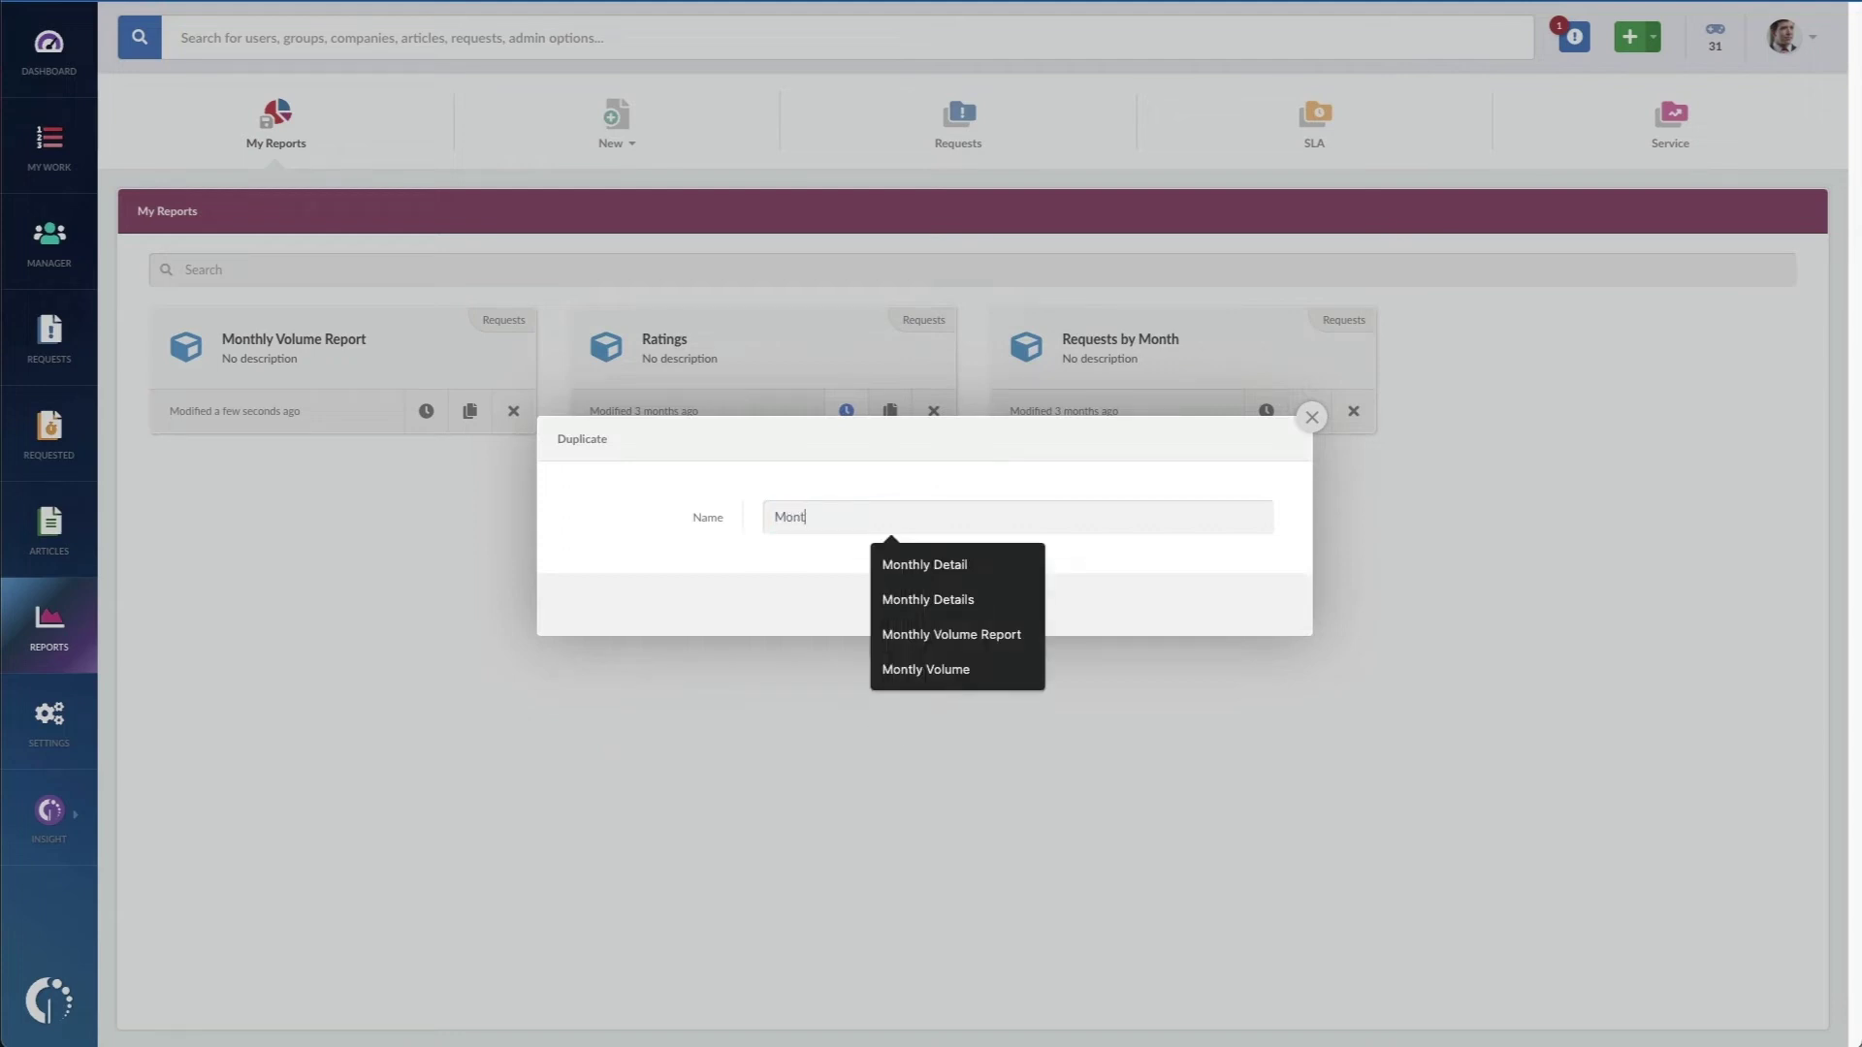
text(hly Details)
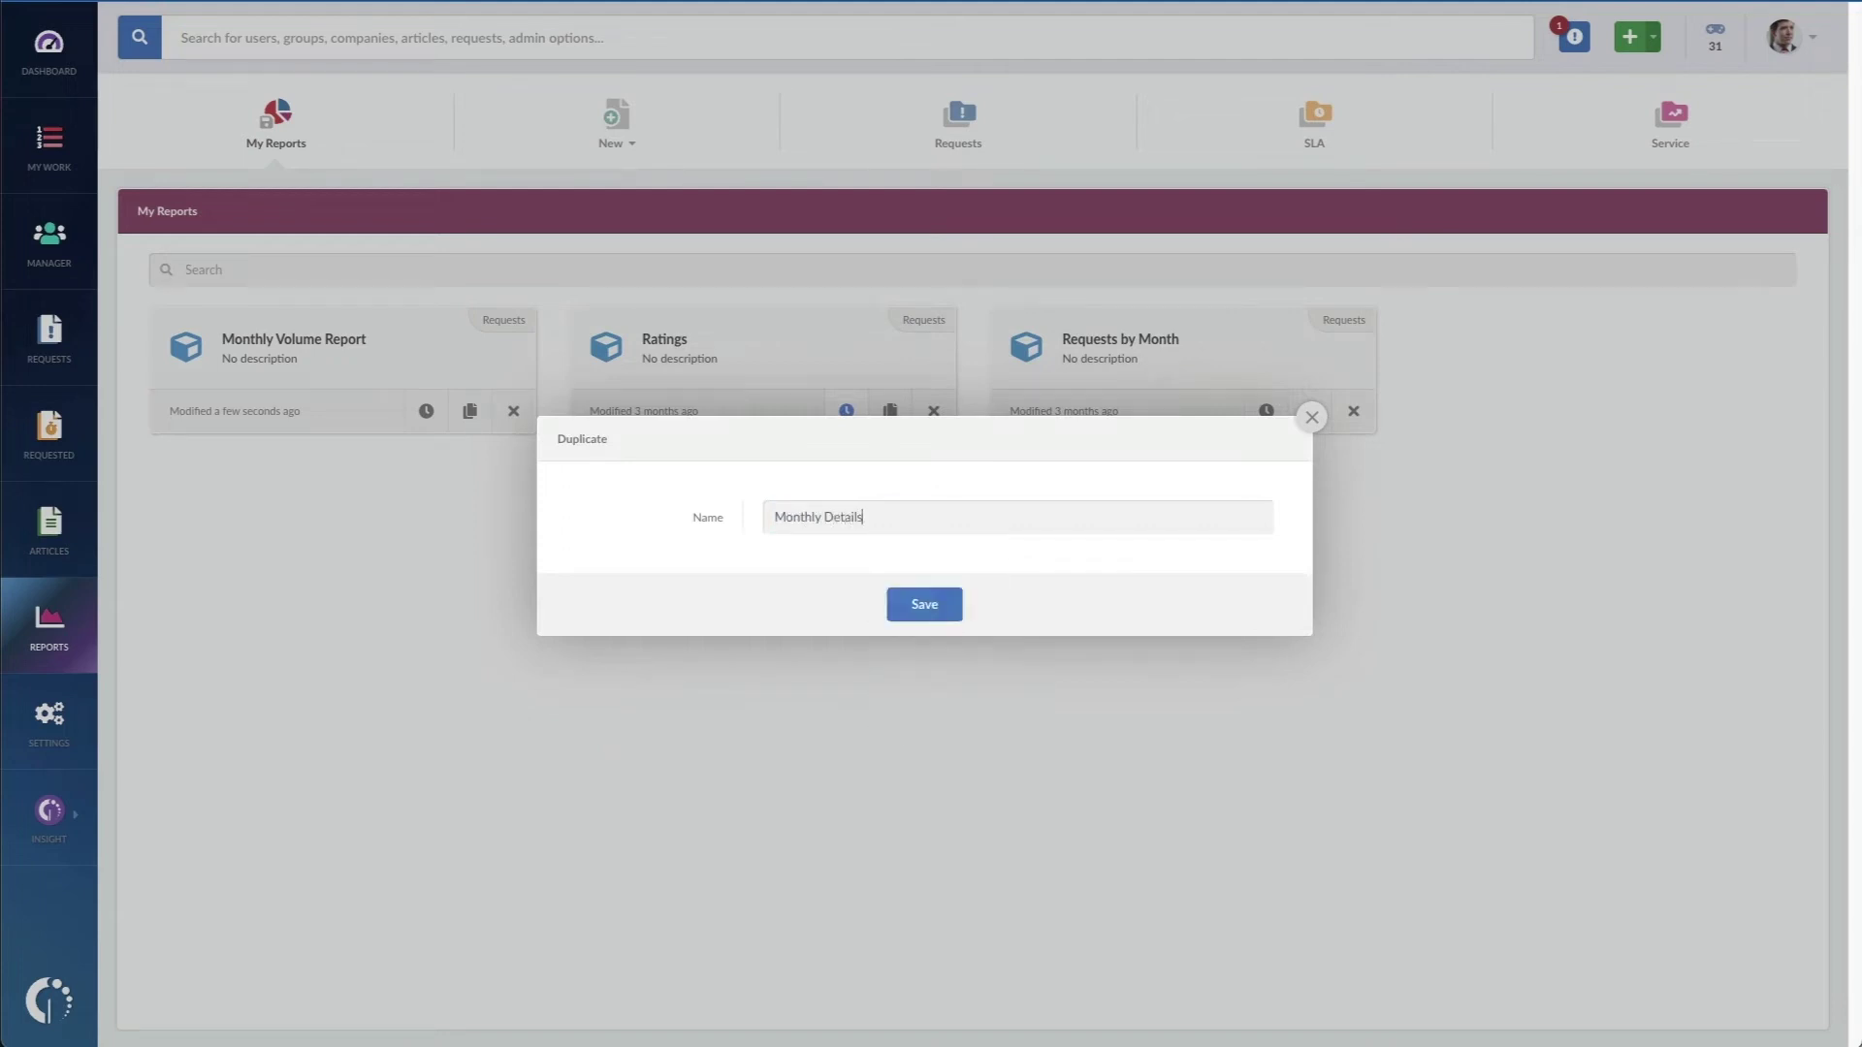
click(929, 605)
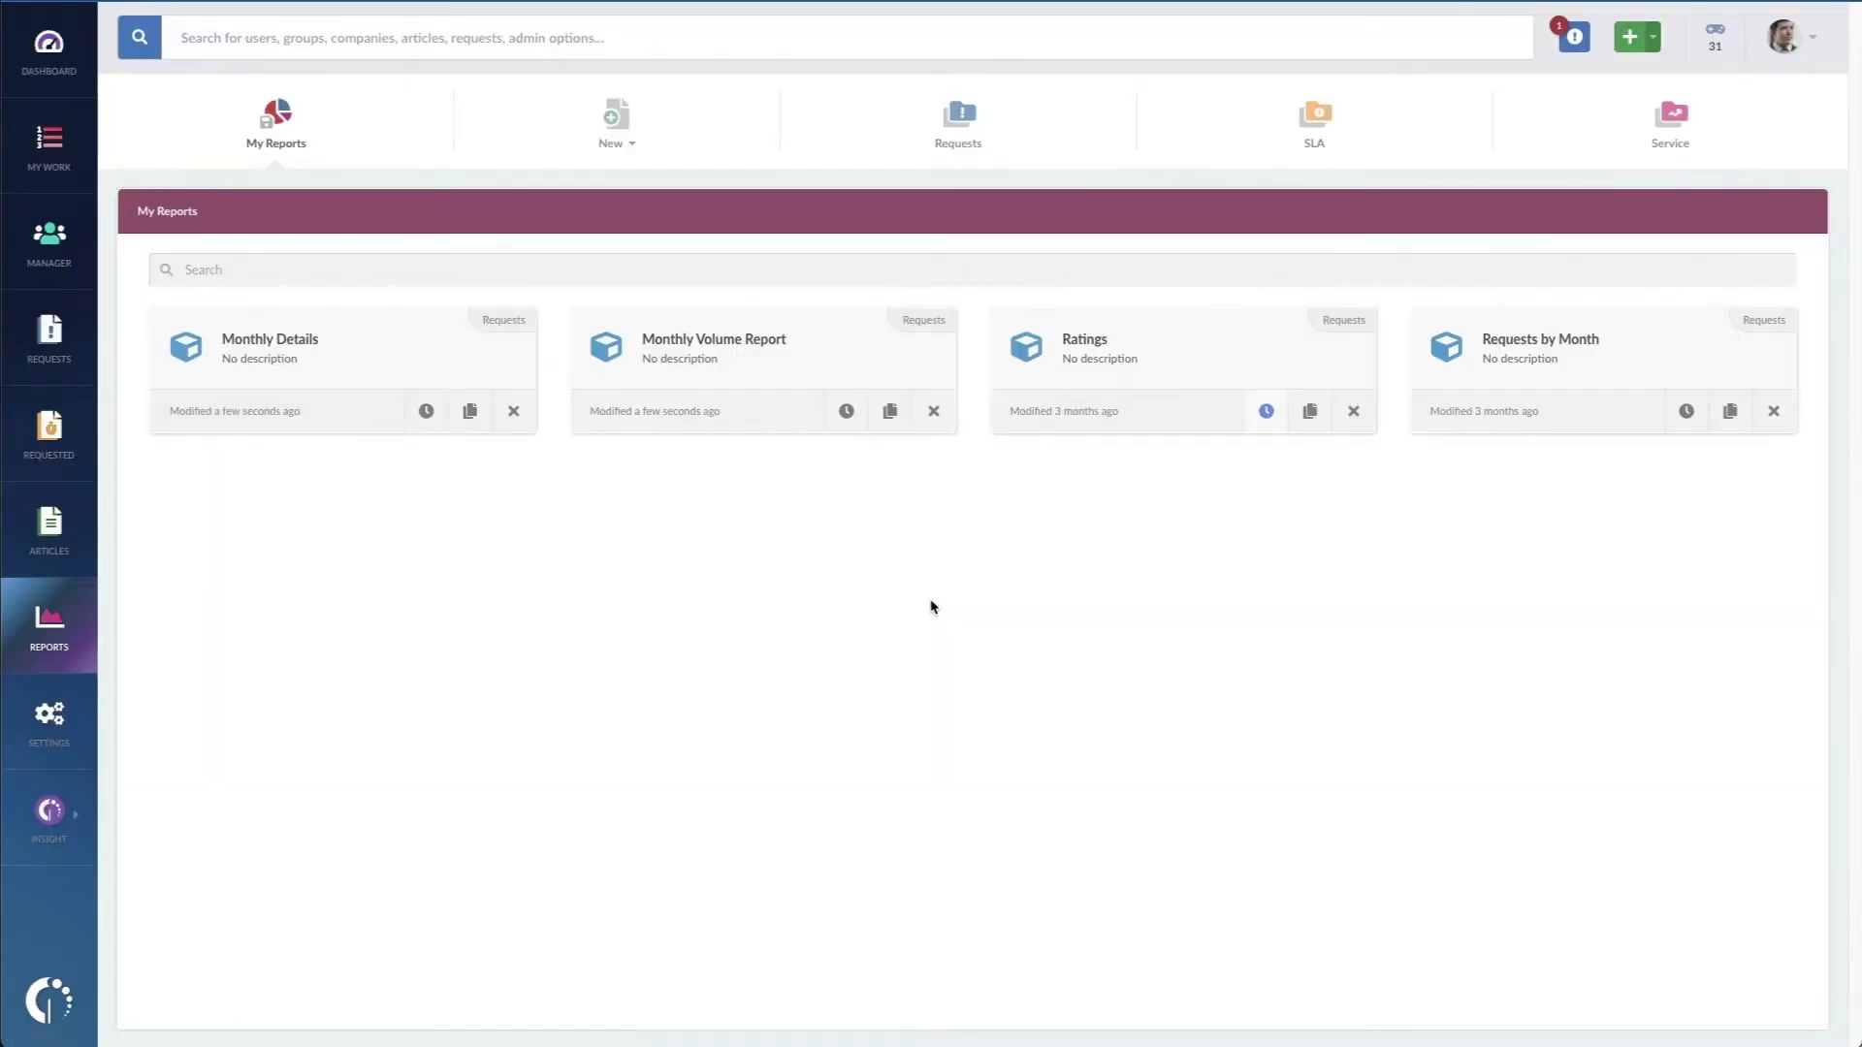
- In Monthly Details, replace the creation-month columns with First response SLA (Status)
click(300, 340)
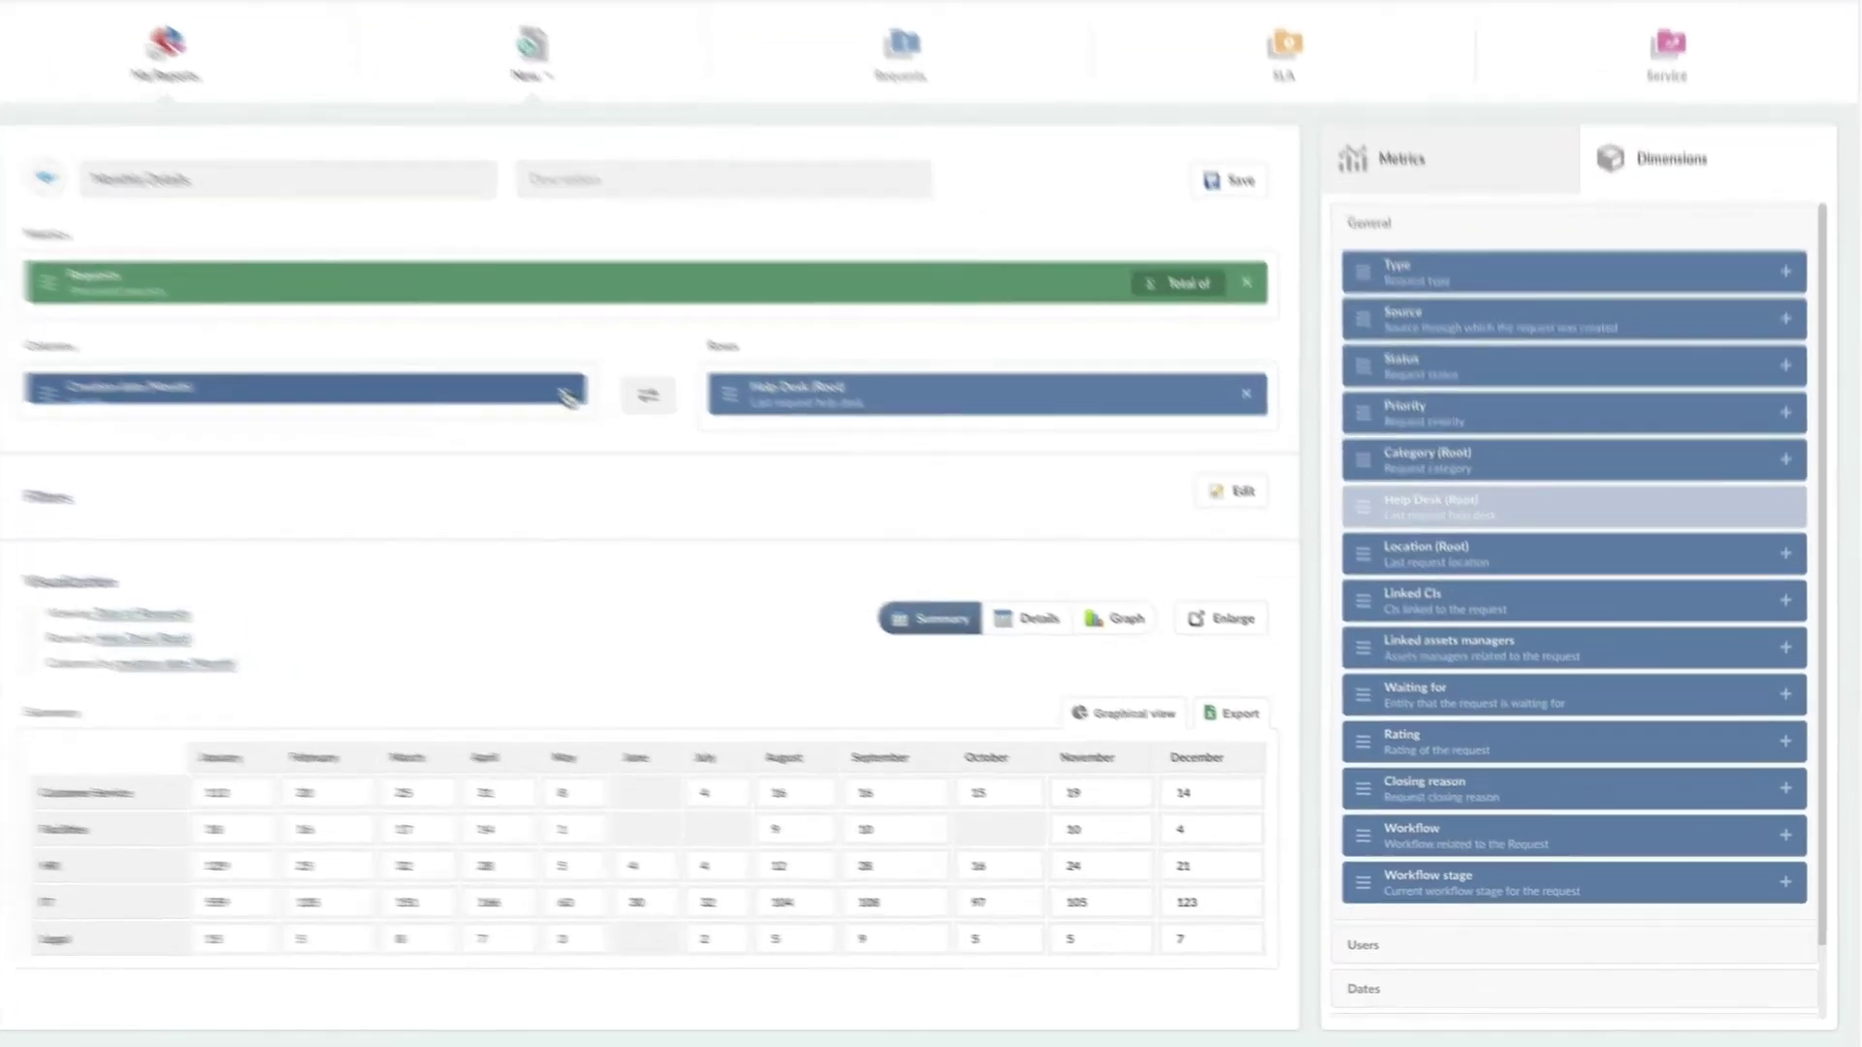
click(570, 395)
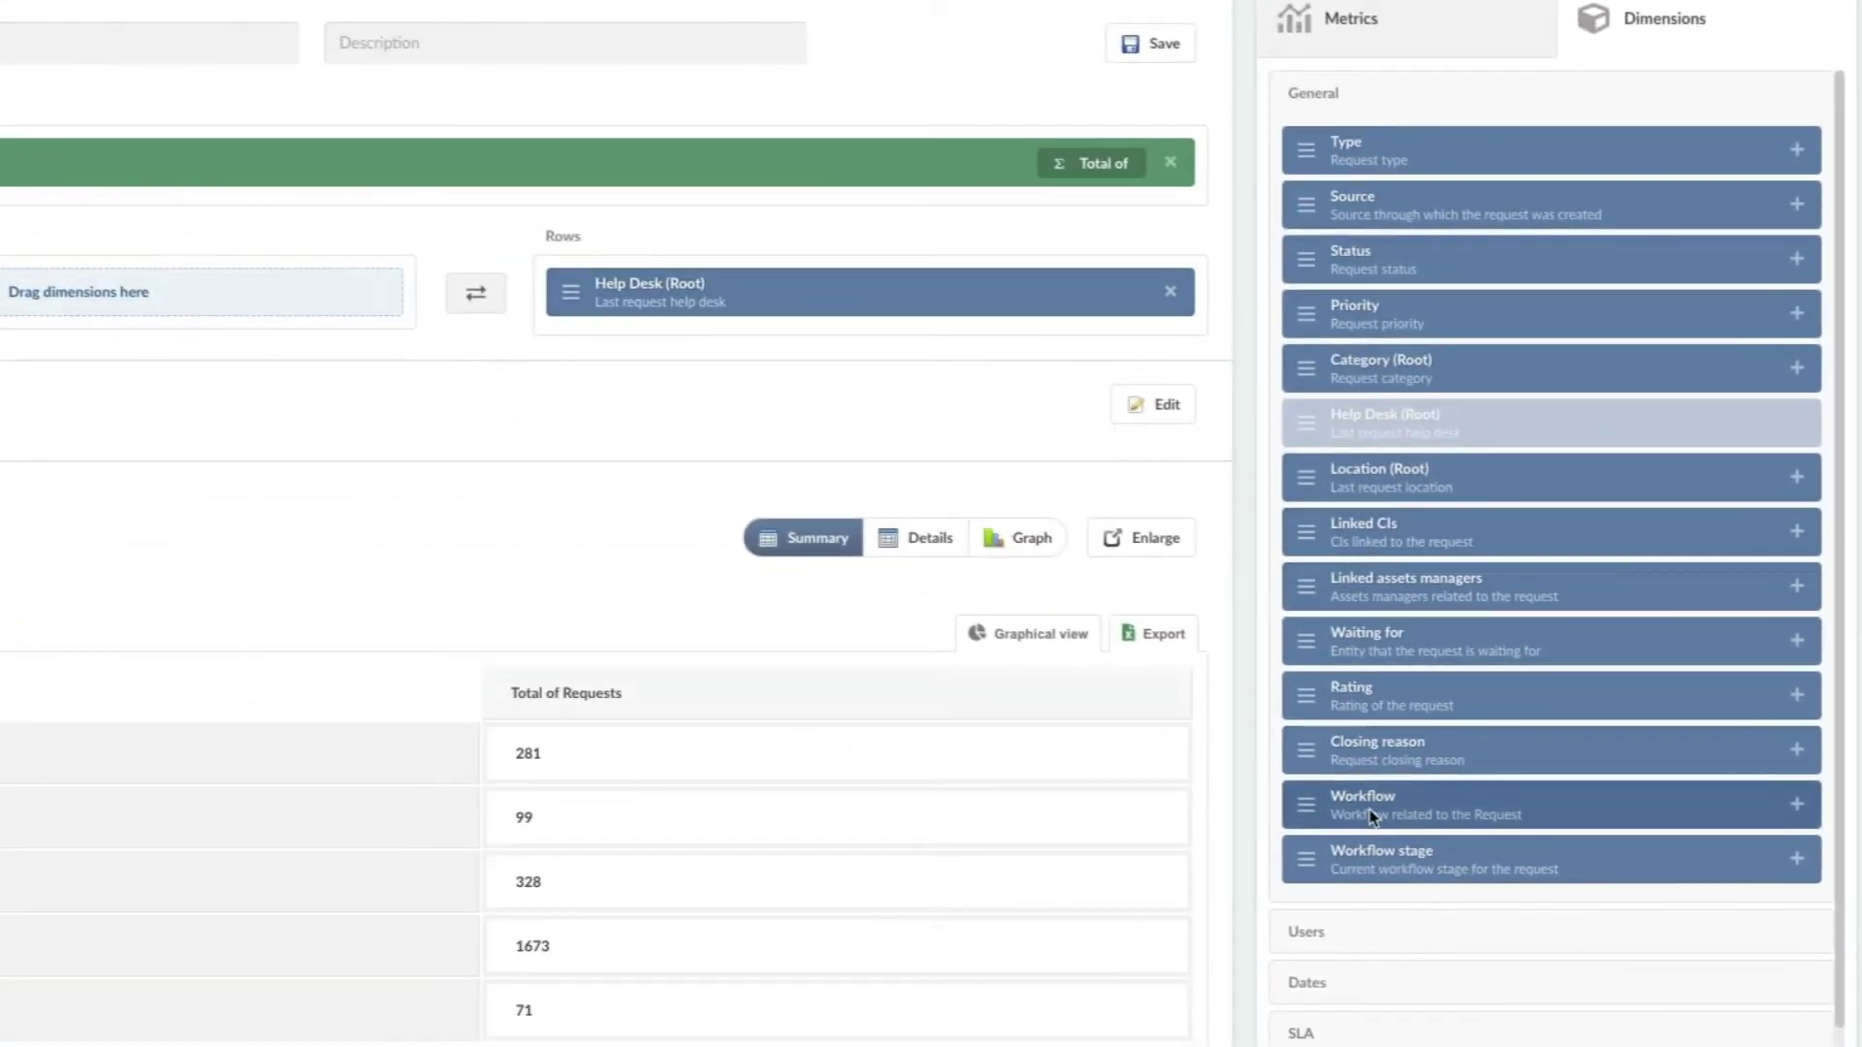
scroll(1372, 817, down, 2)
click(1350, 997)
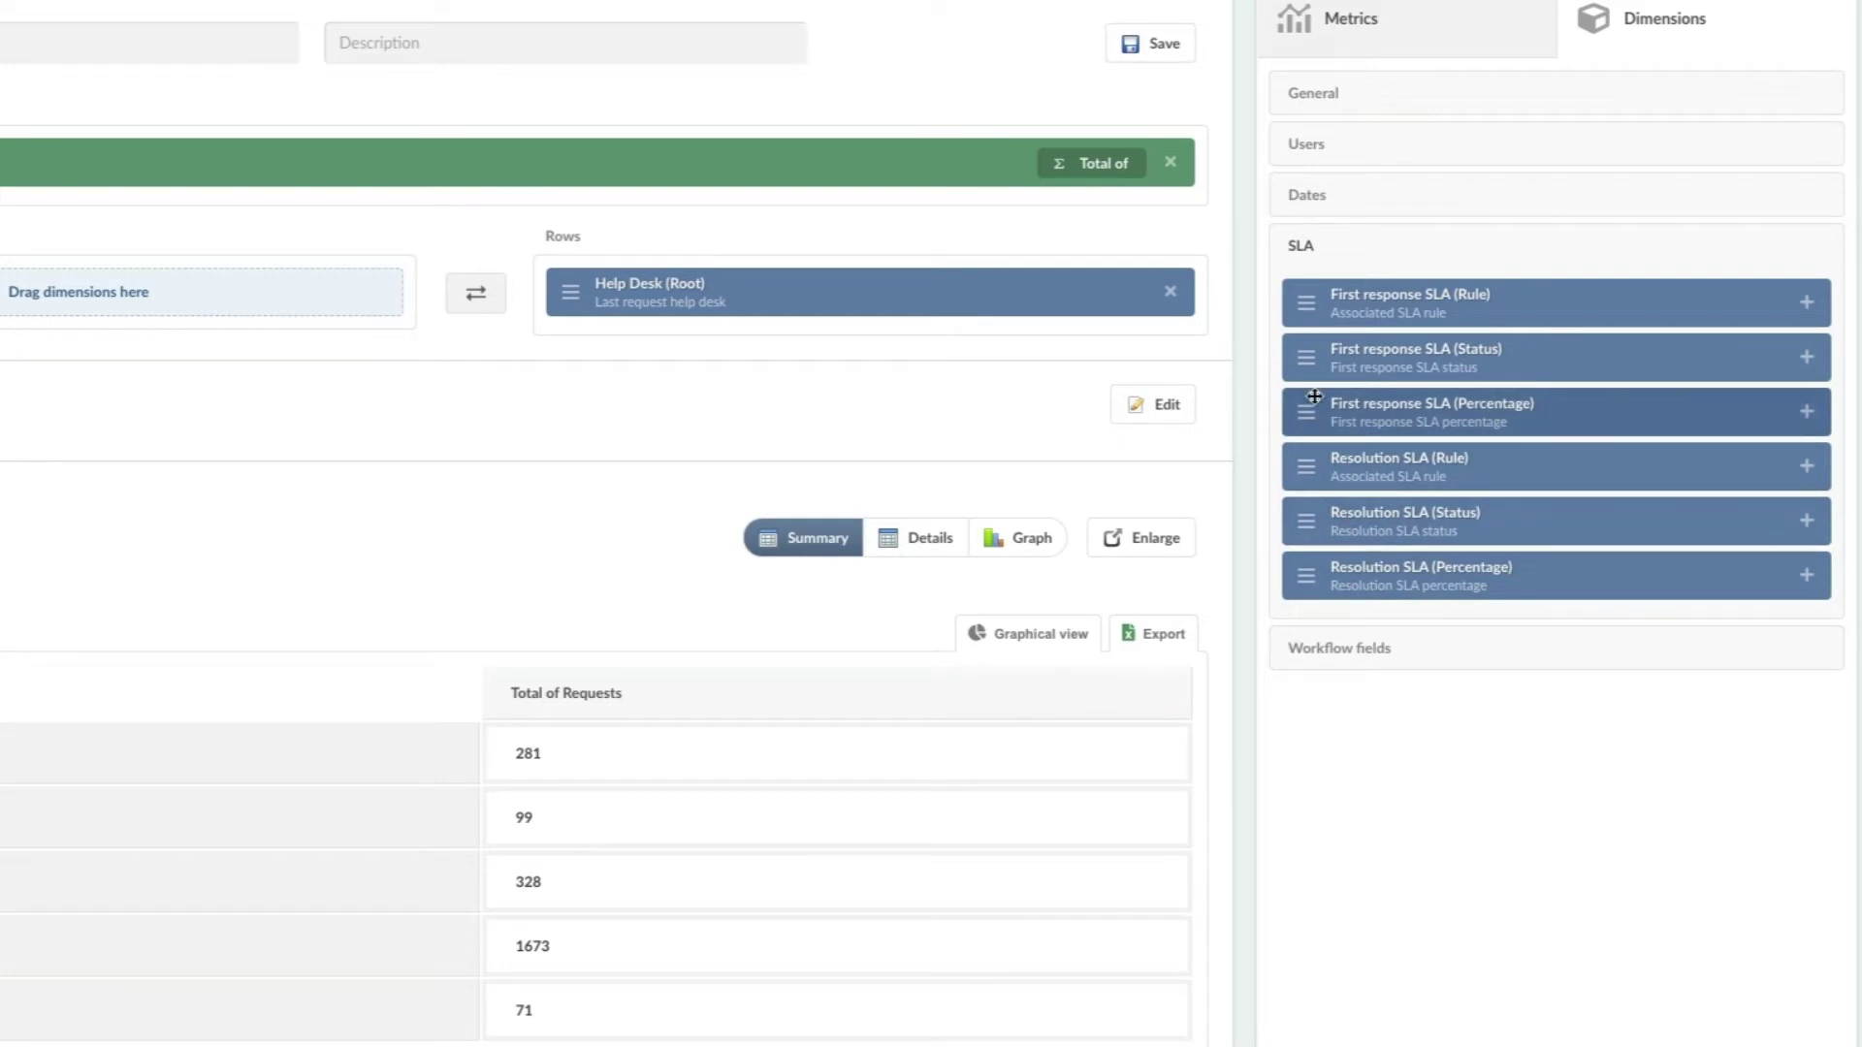
drag(1309, 360, 204, 288)
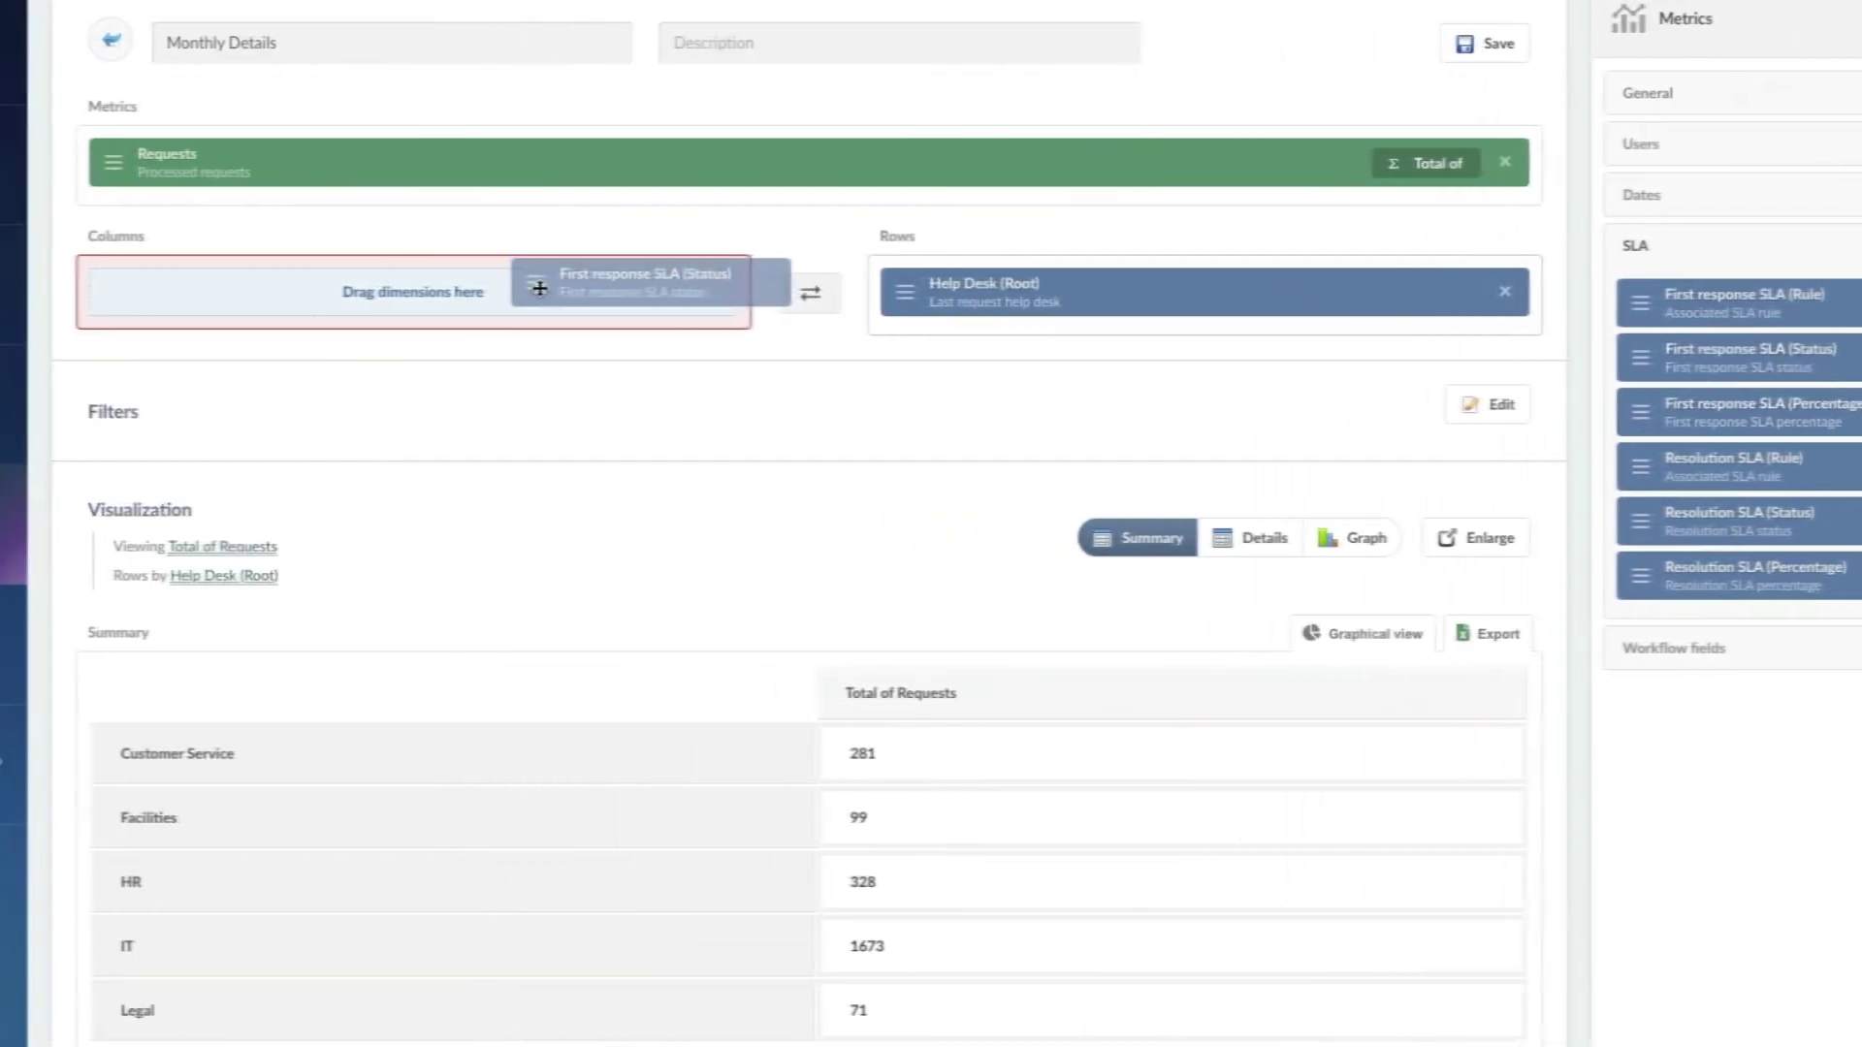
drag(539, 288, 544, 291)
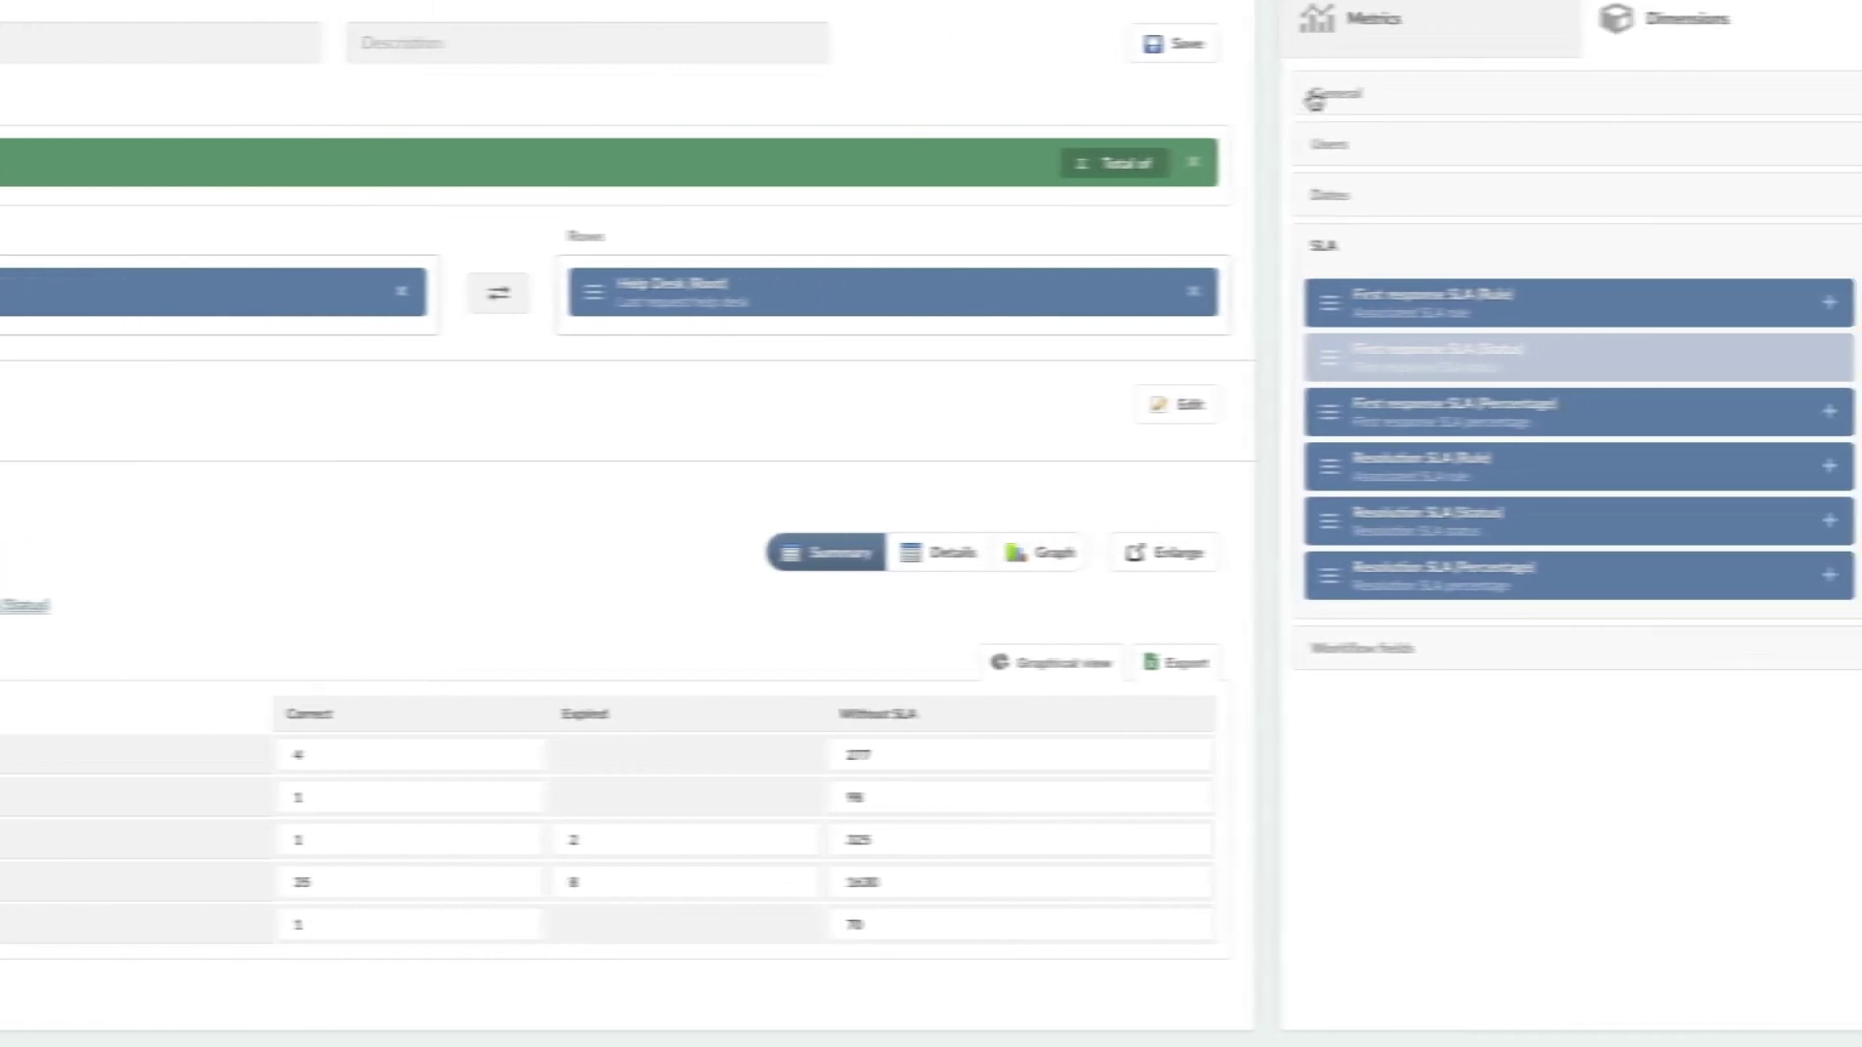
- Add Category (Root) beneath the SLA status columns
click(1314, 99)
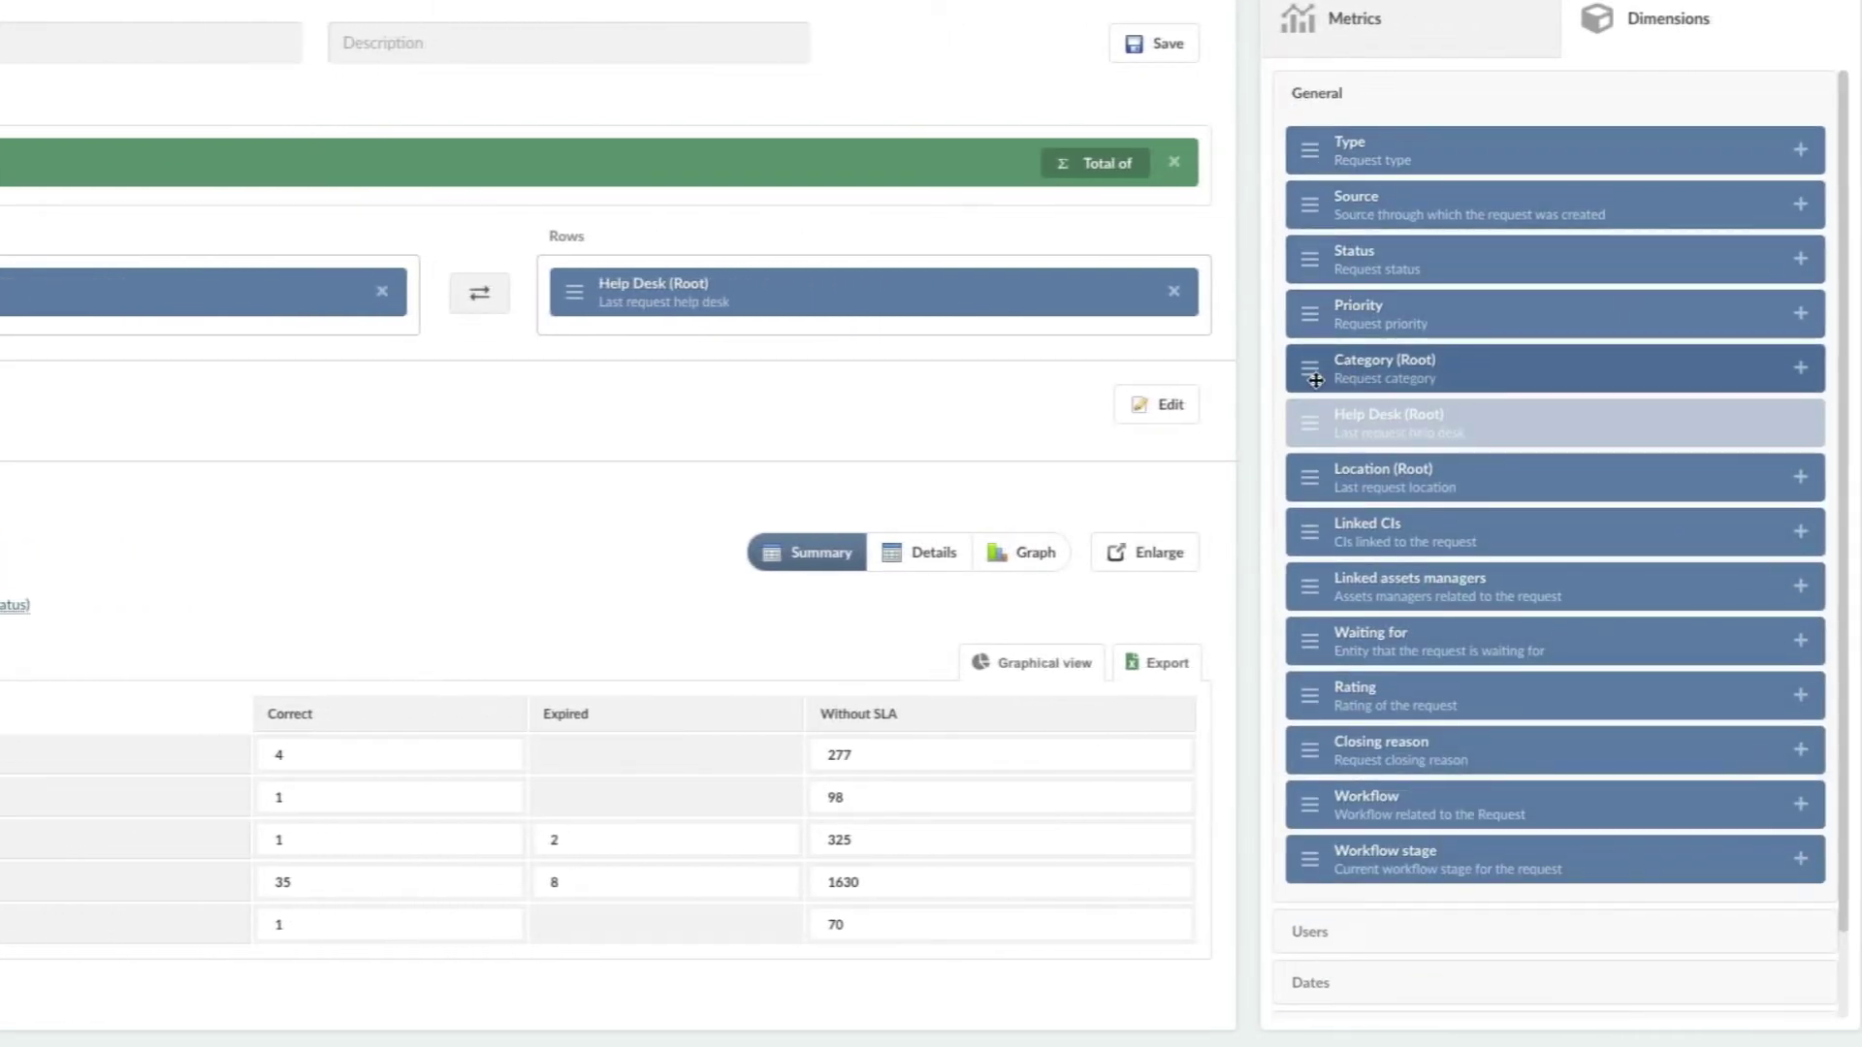
drag(1316, 380, 690, 323)
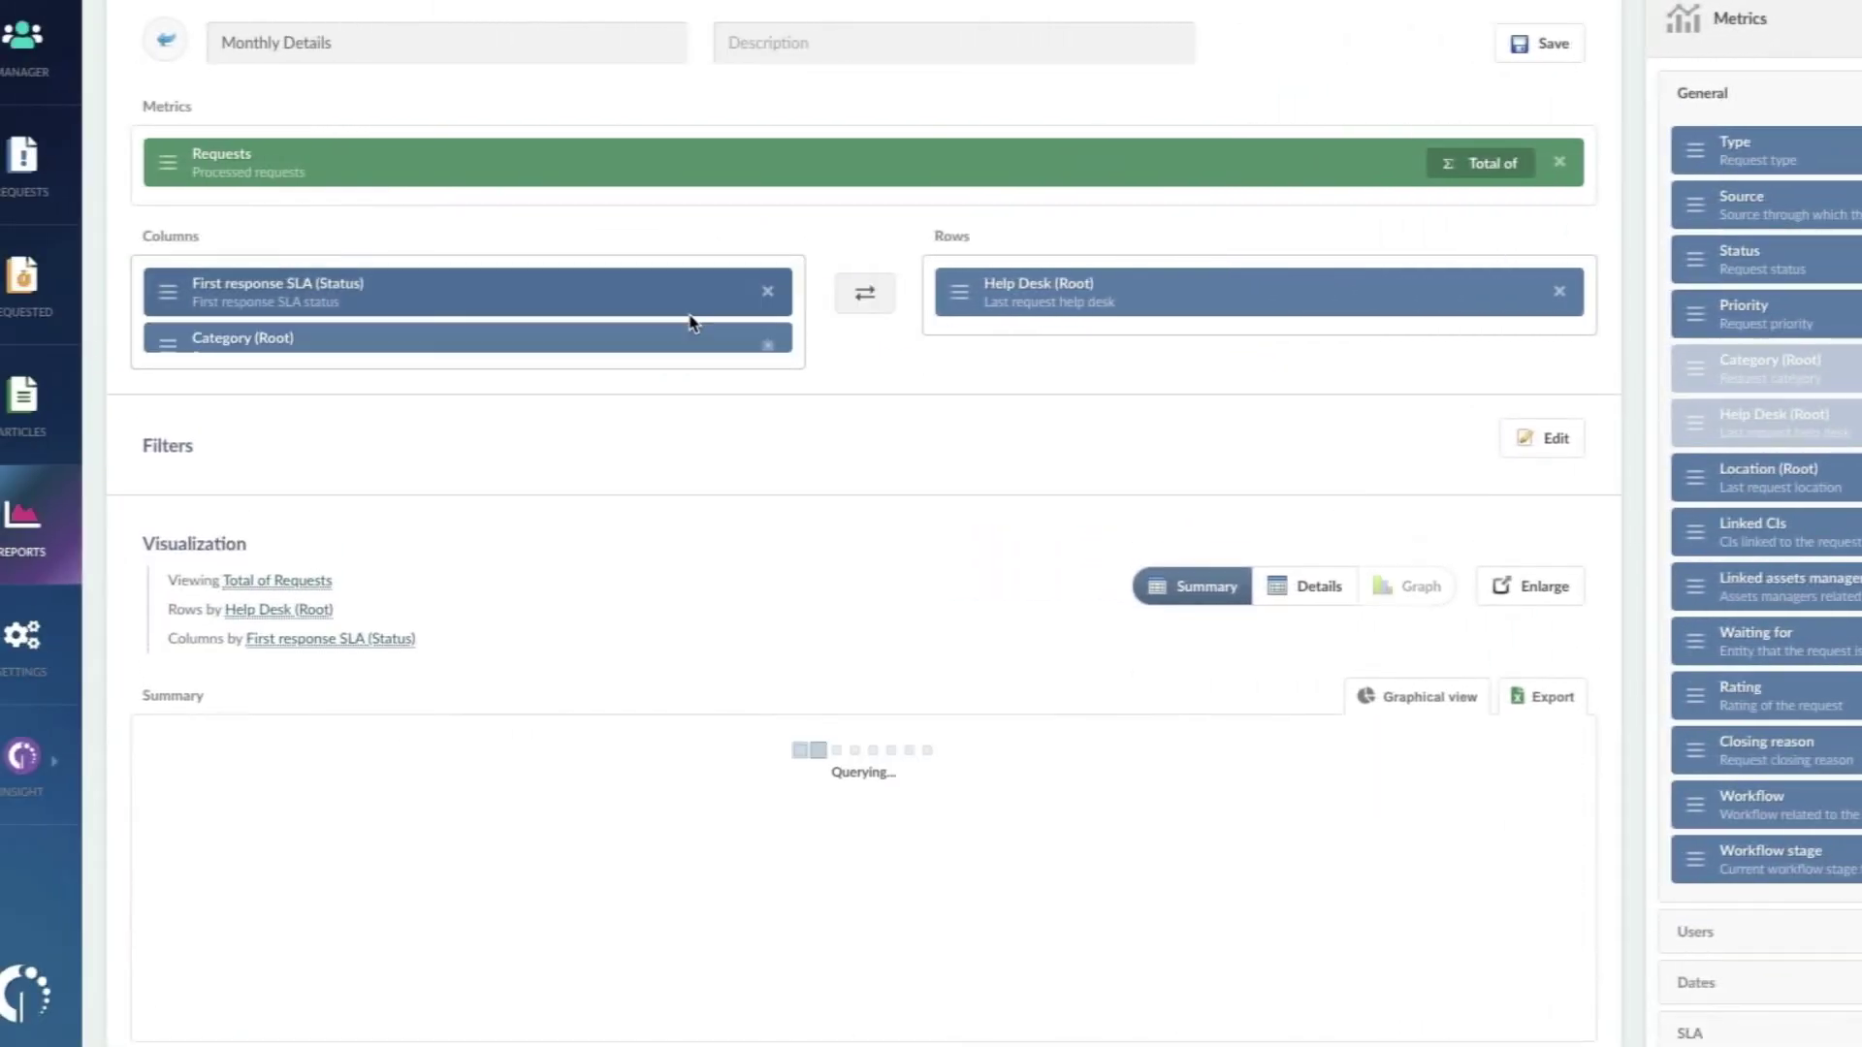
scroll(822, 499, down, 1)
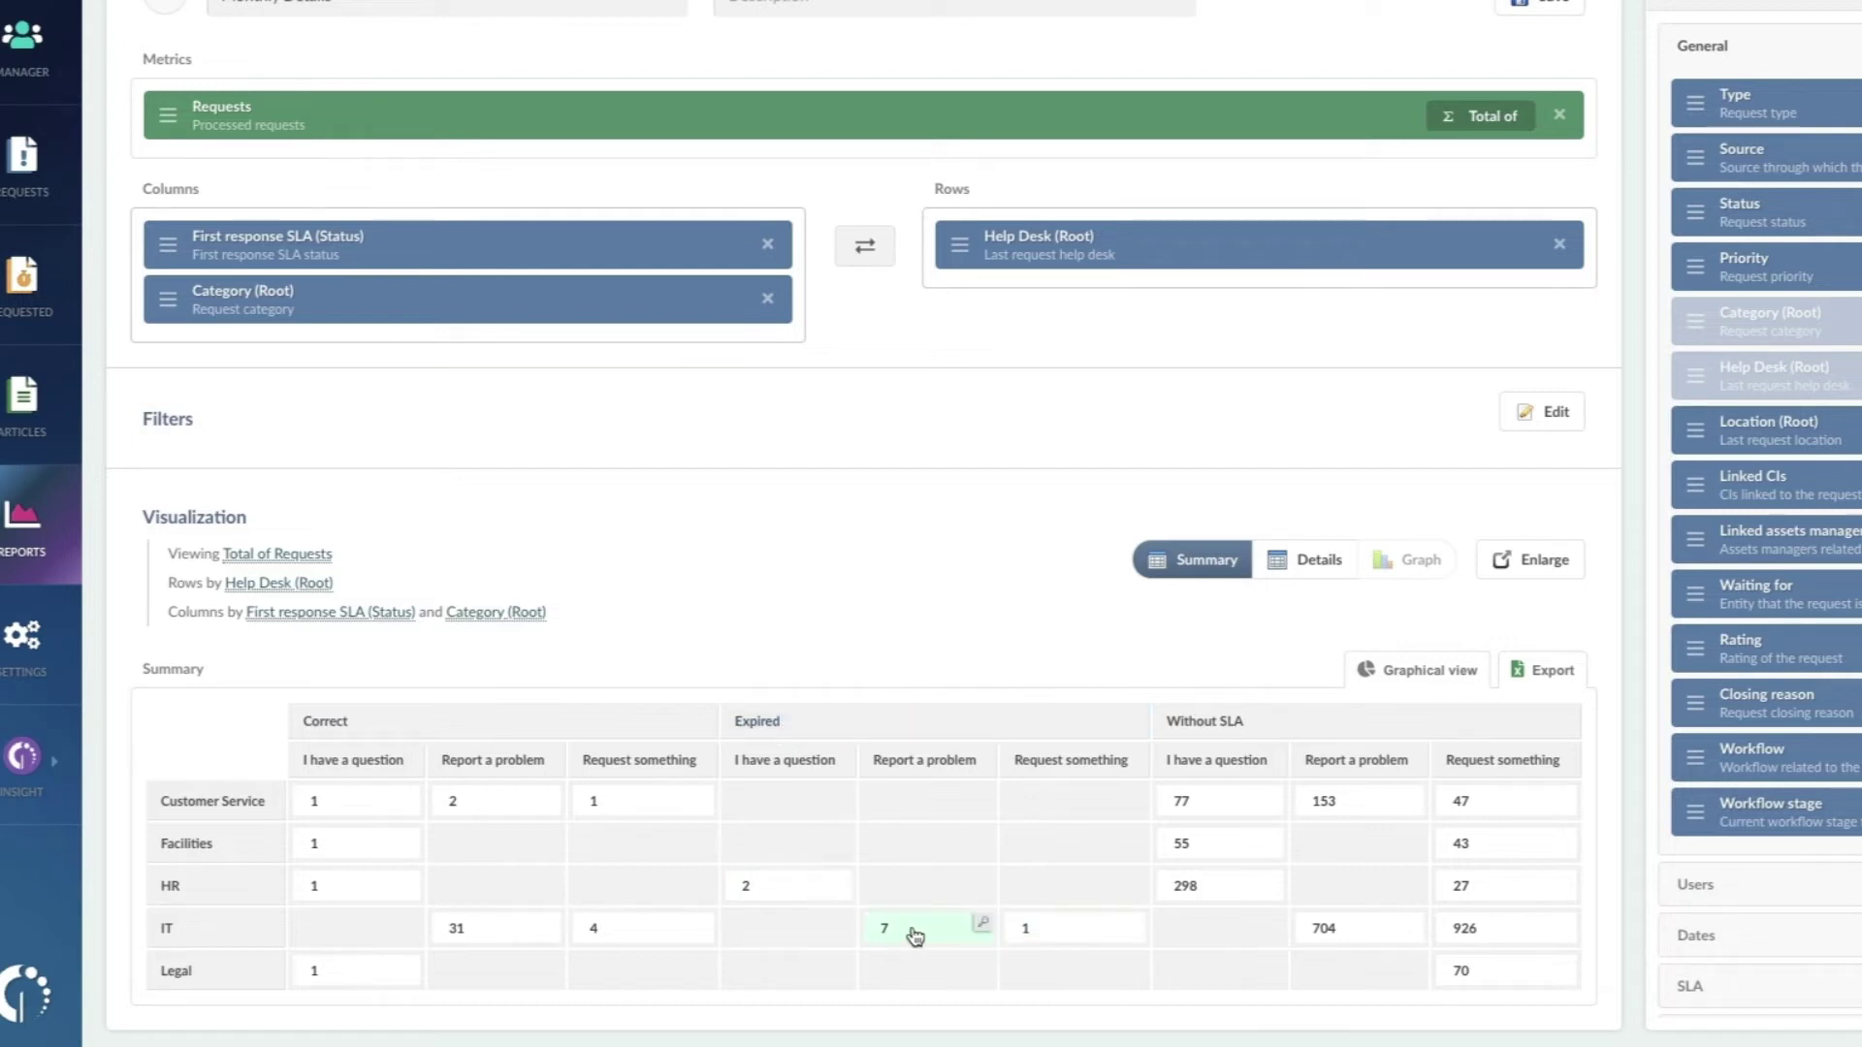
mouse_move(915, 936)
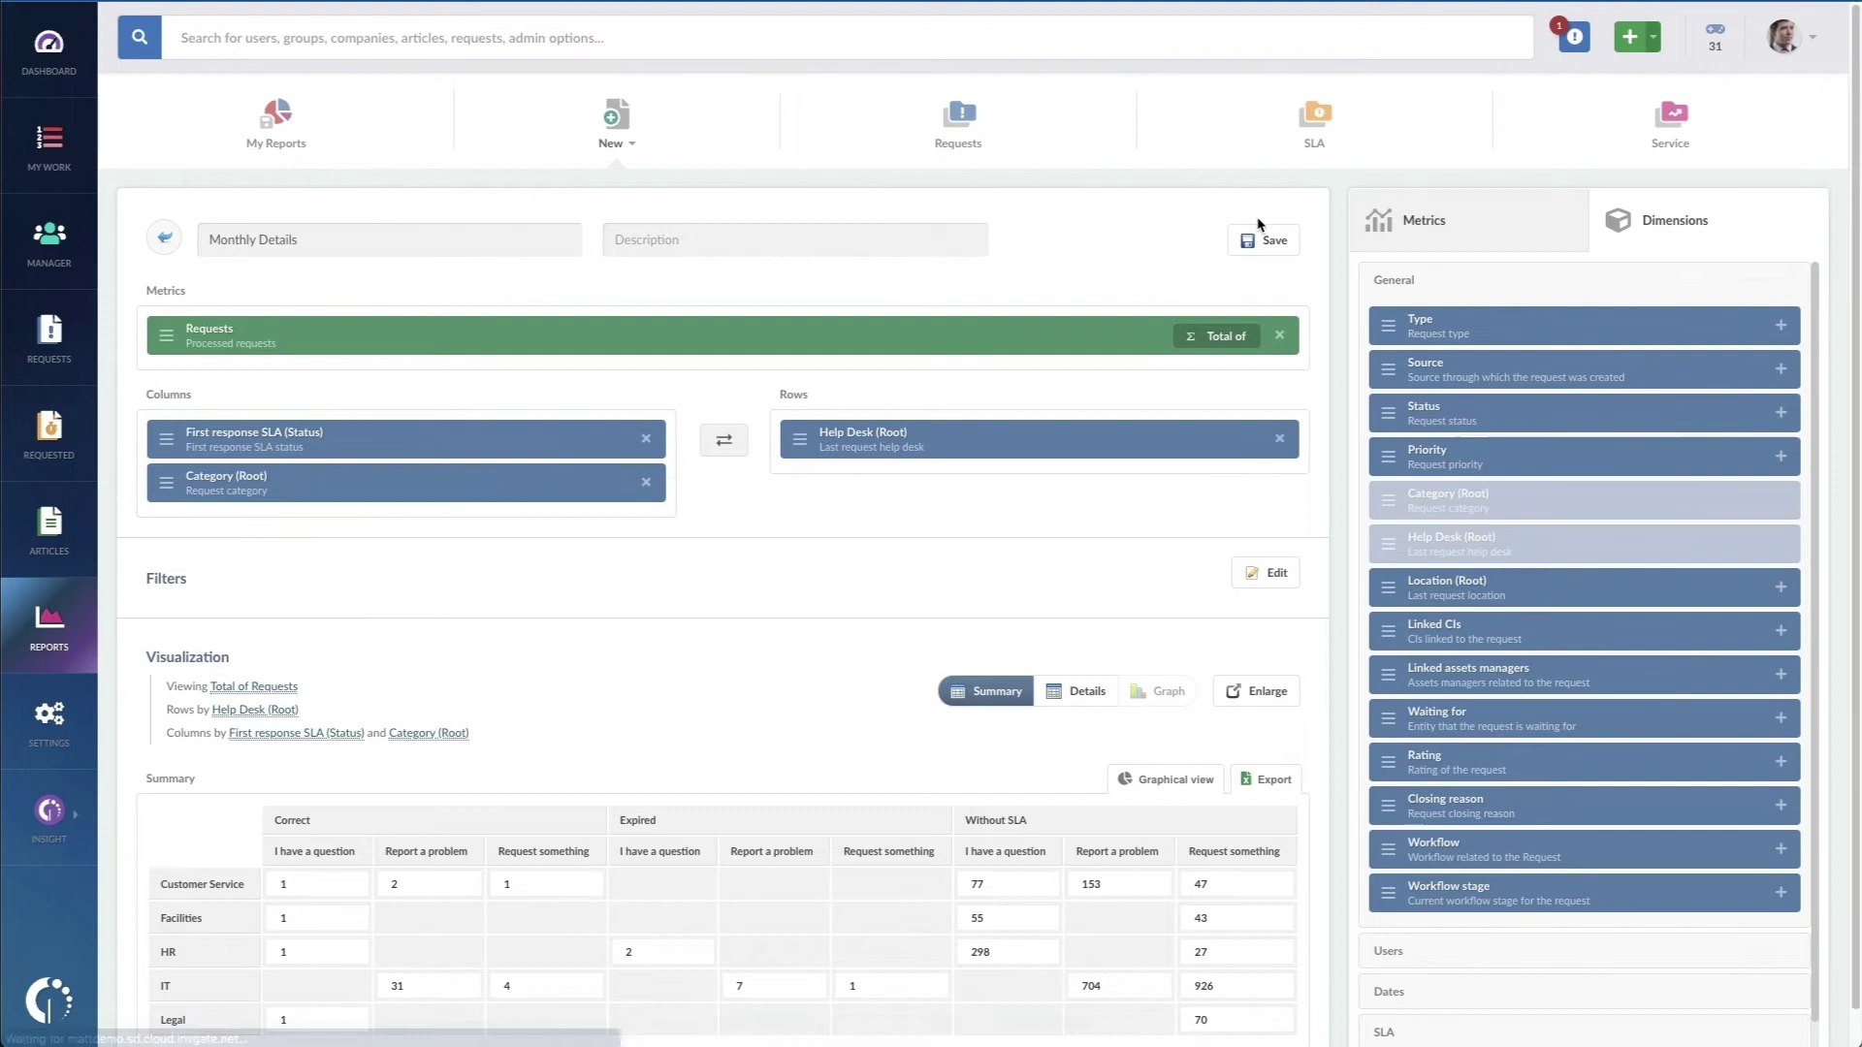
- Start a new custom Requests report with rows grouped by Agent
click(613, 123)
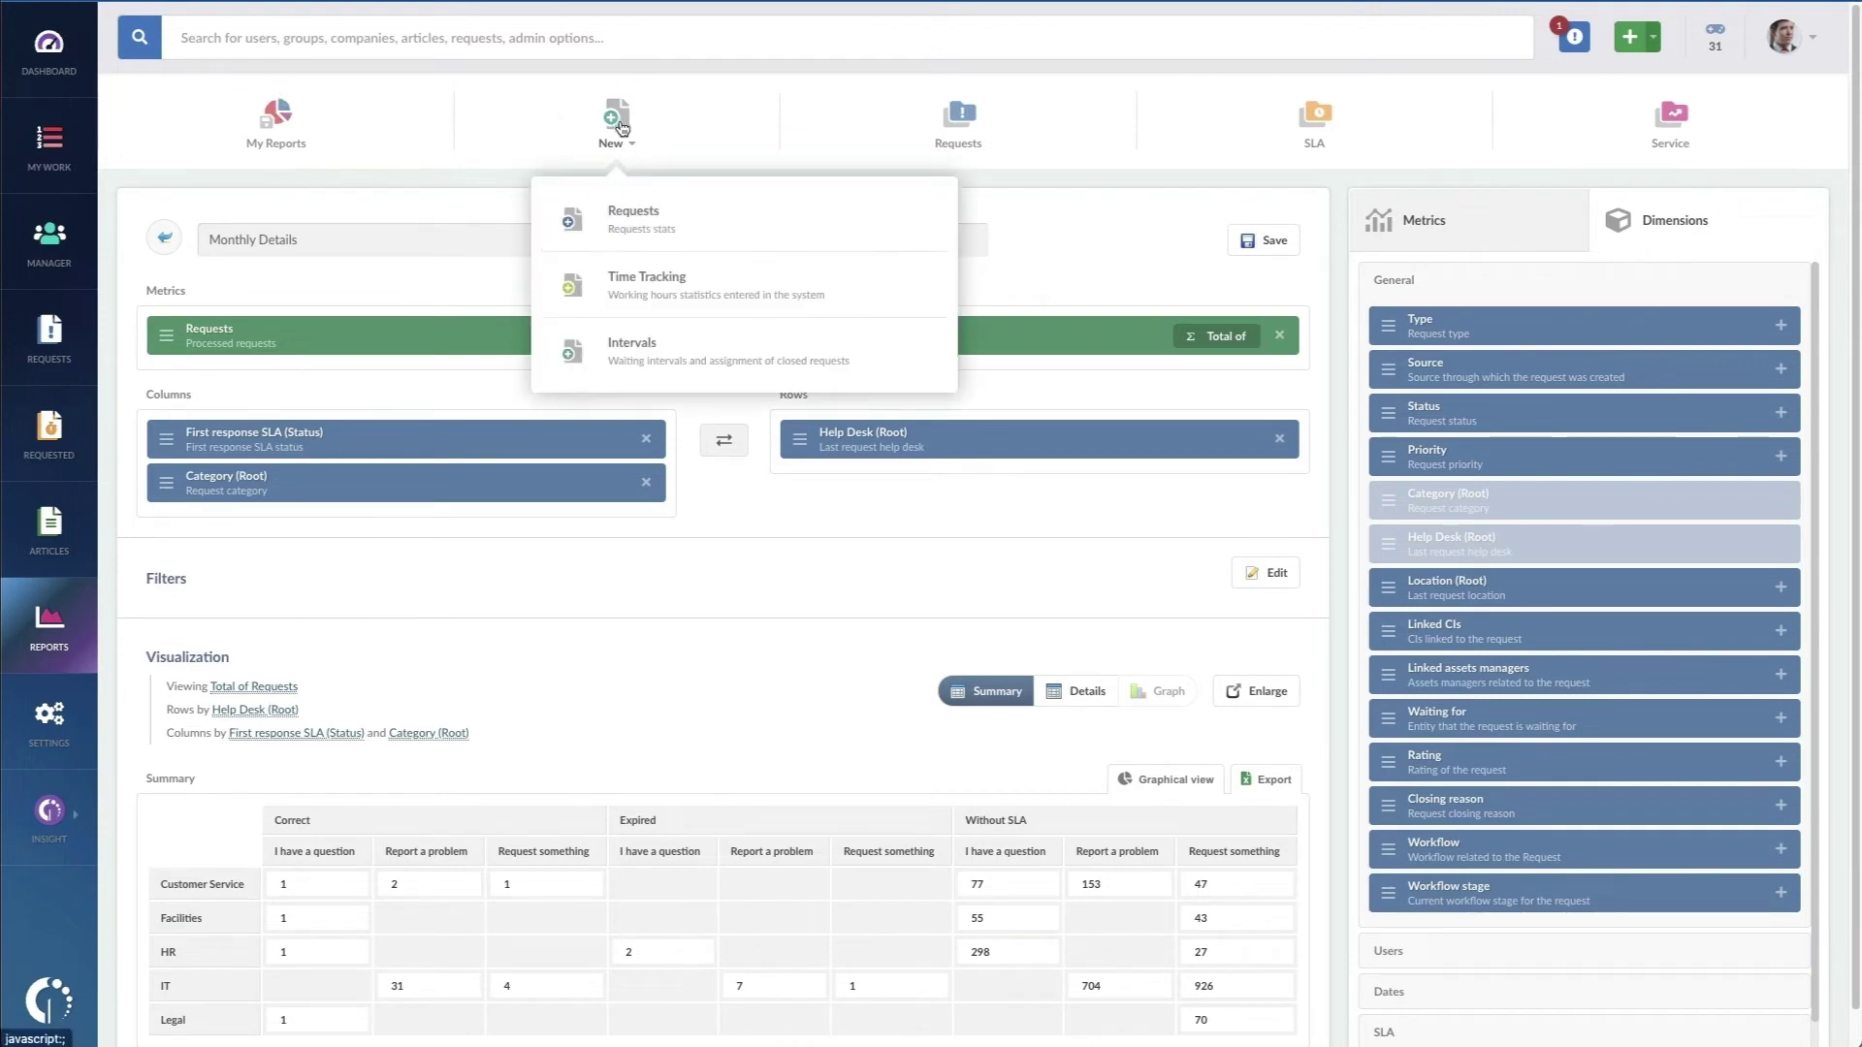
click(628, 216)
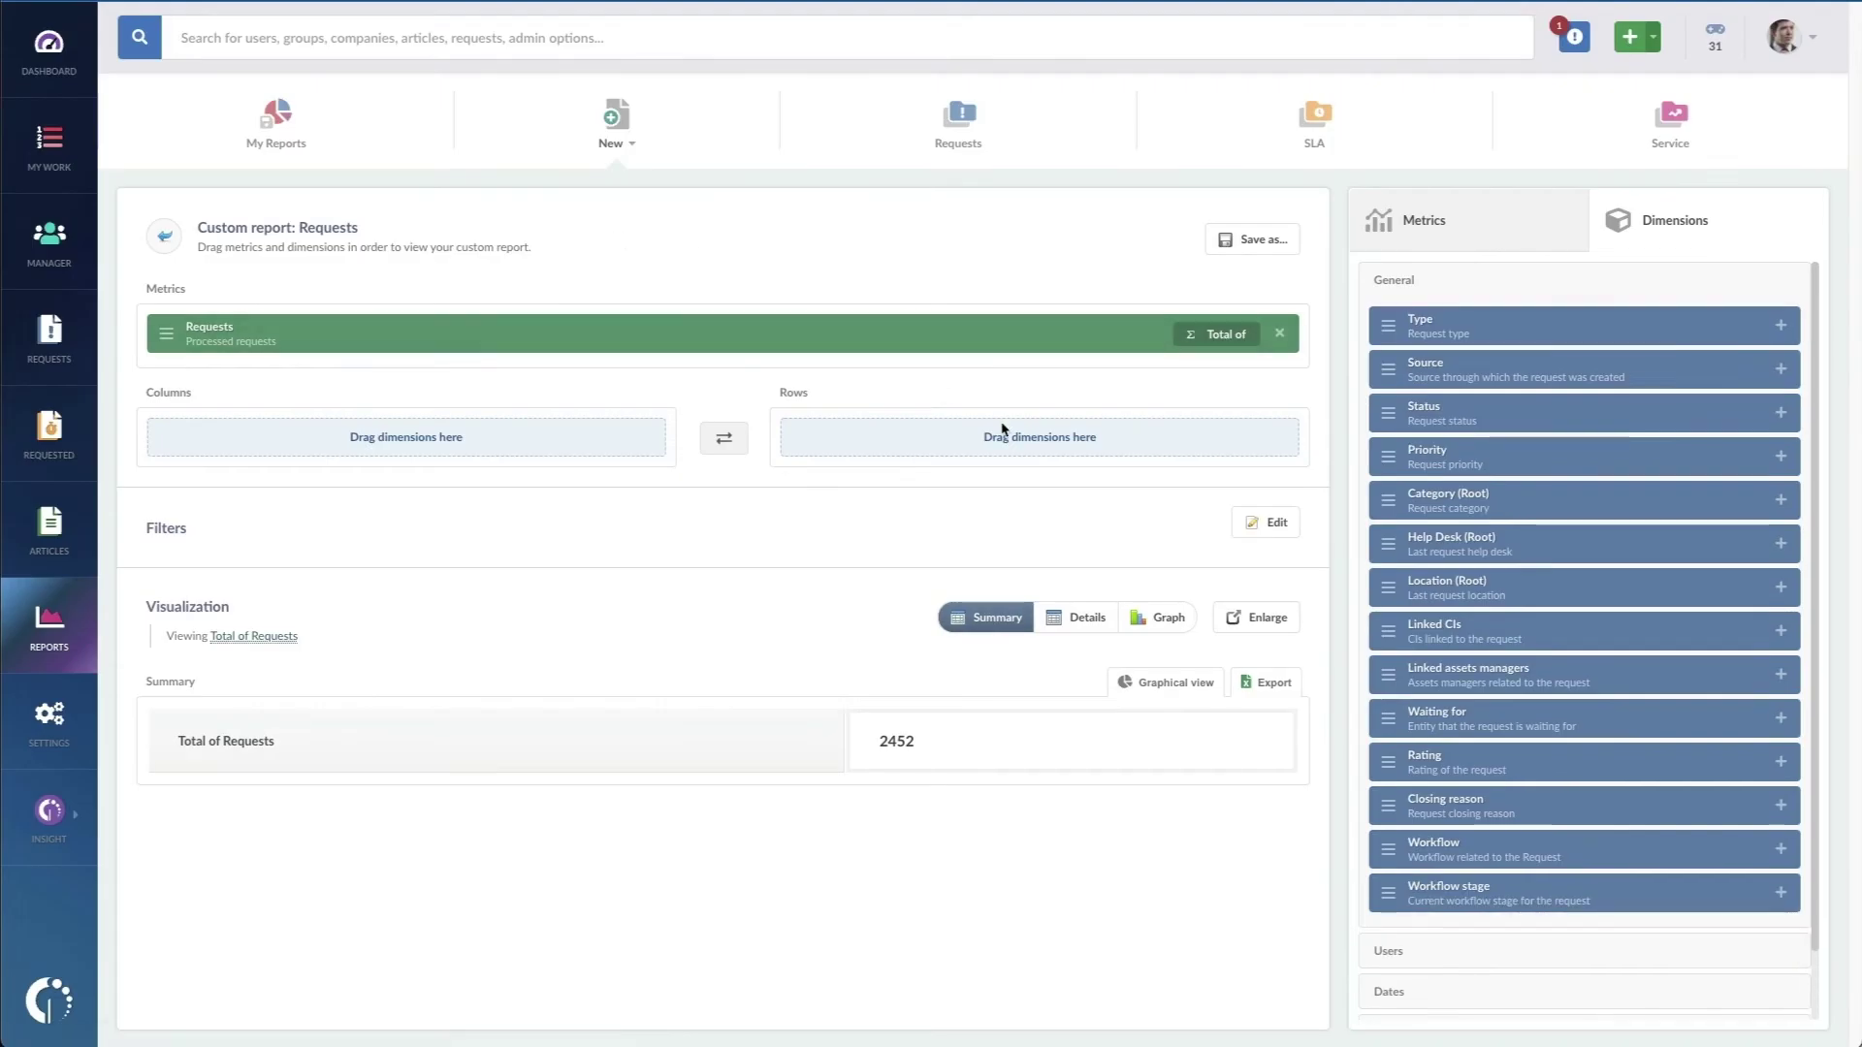
click(1422, 953)
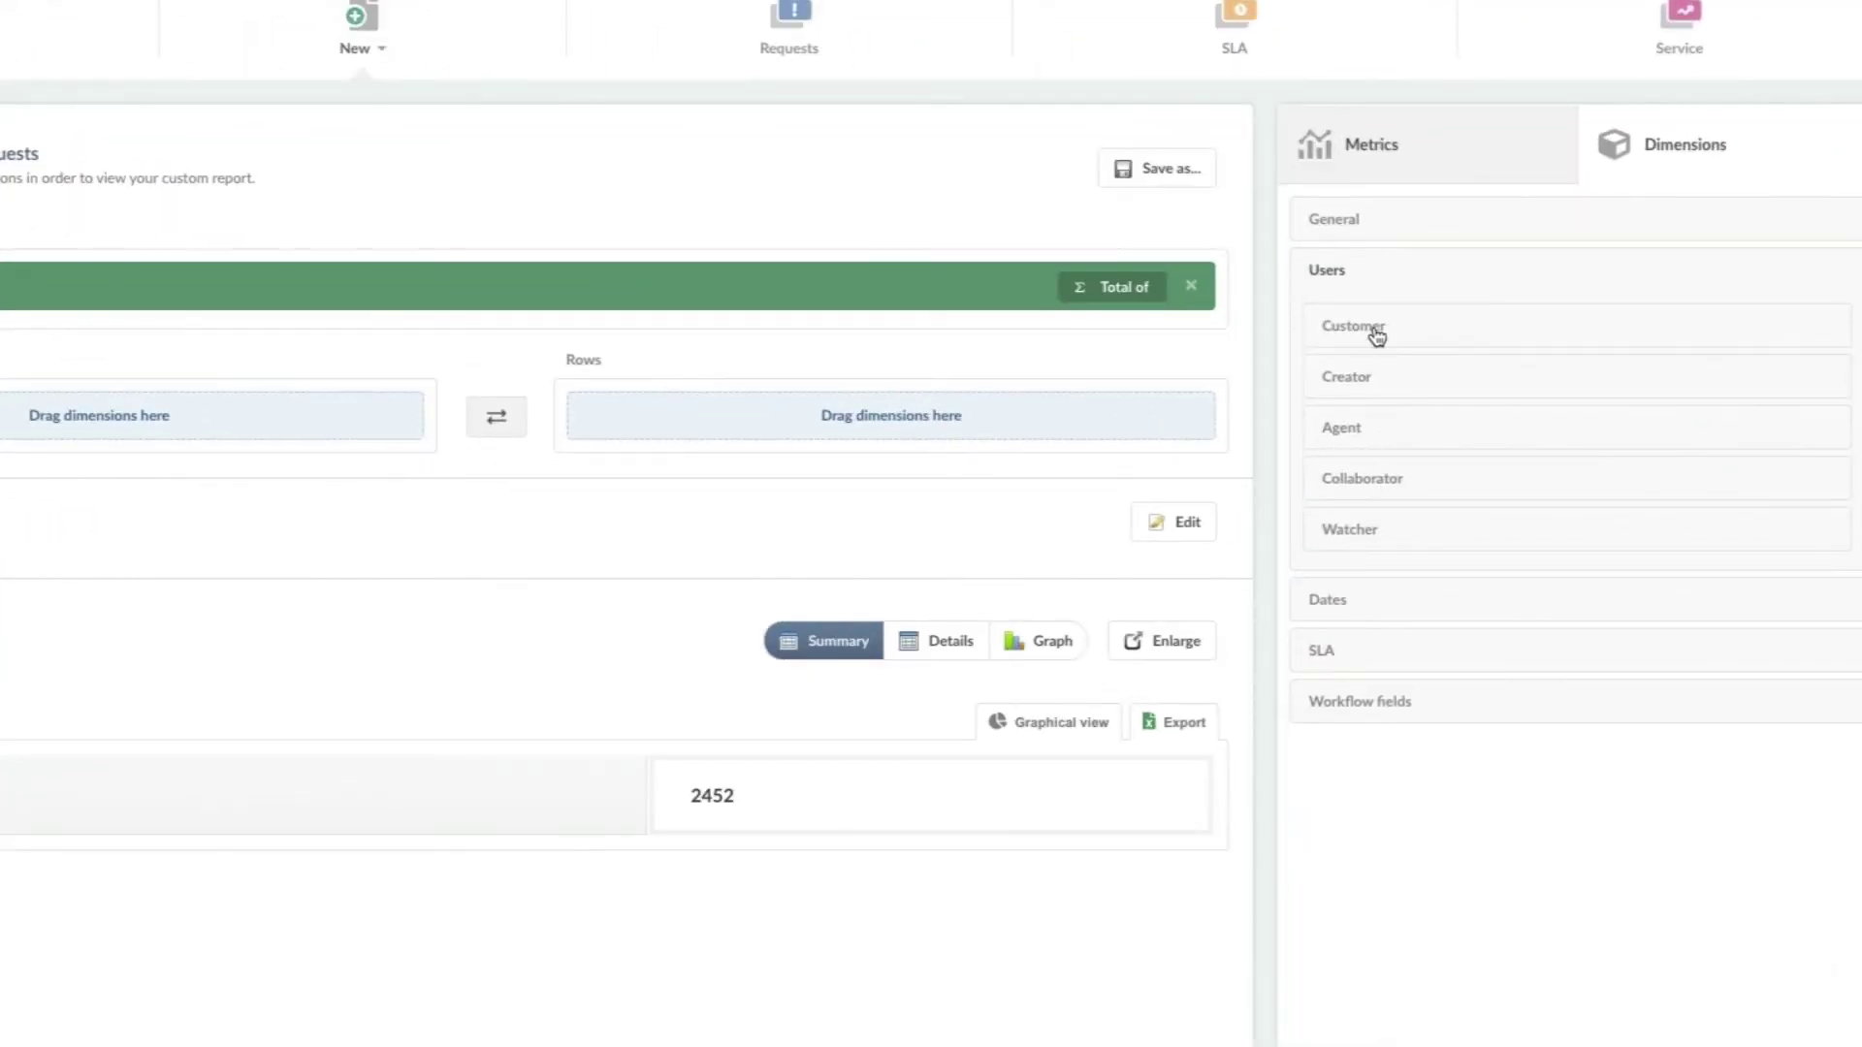
click(1373, 442)
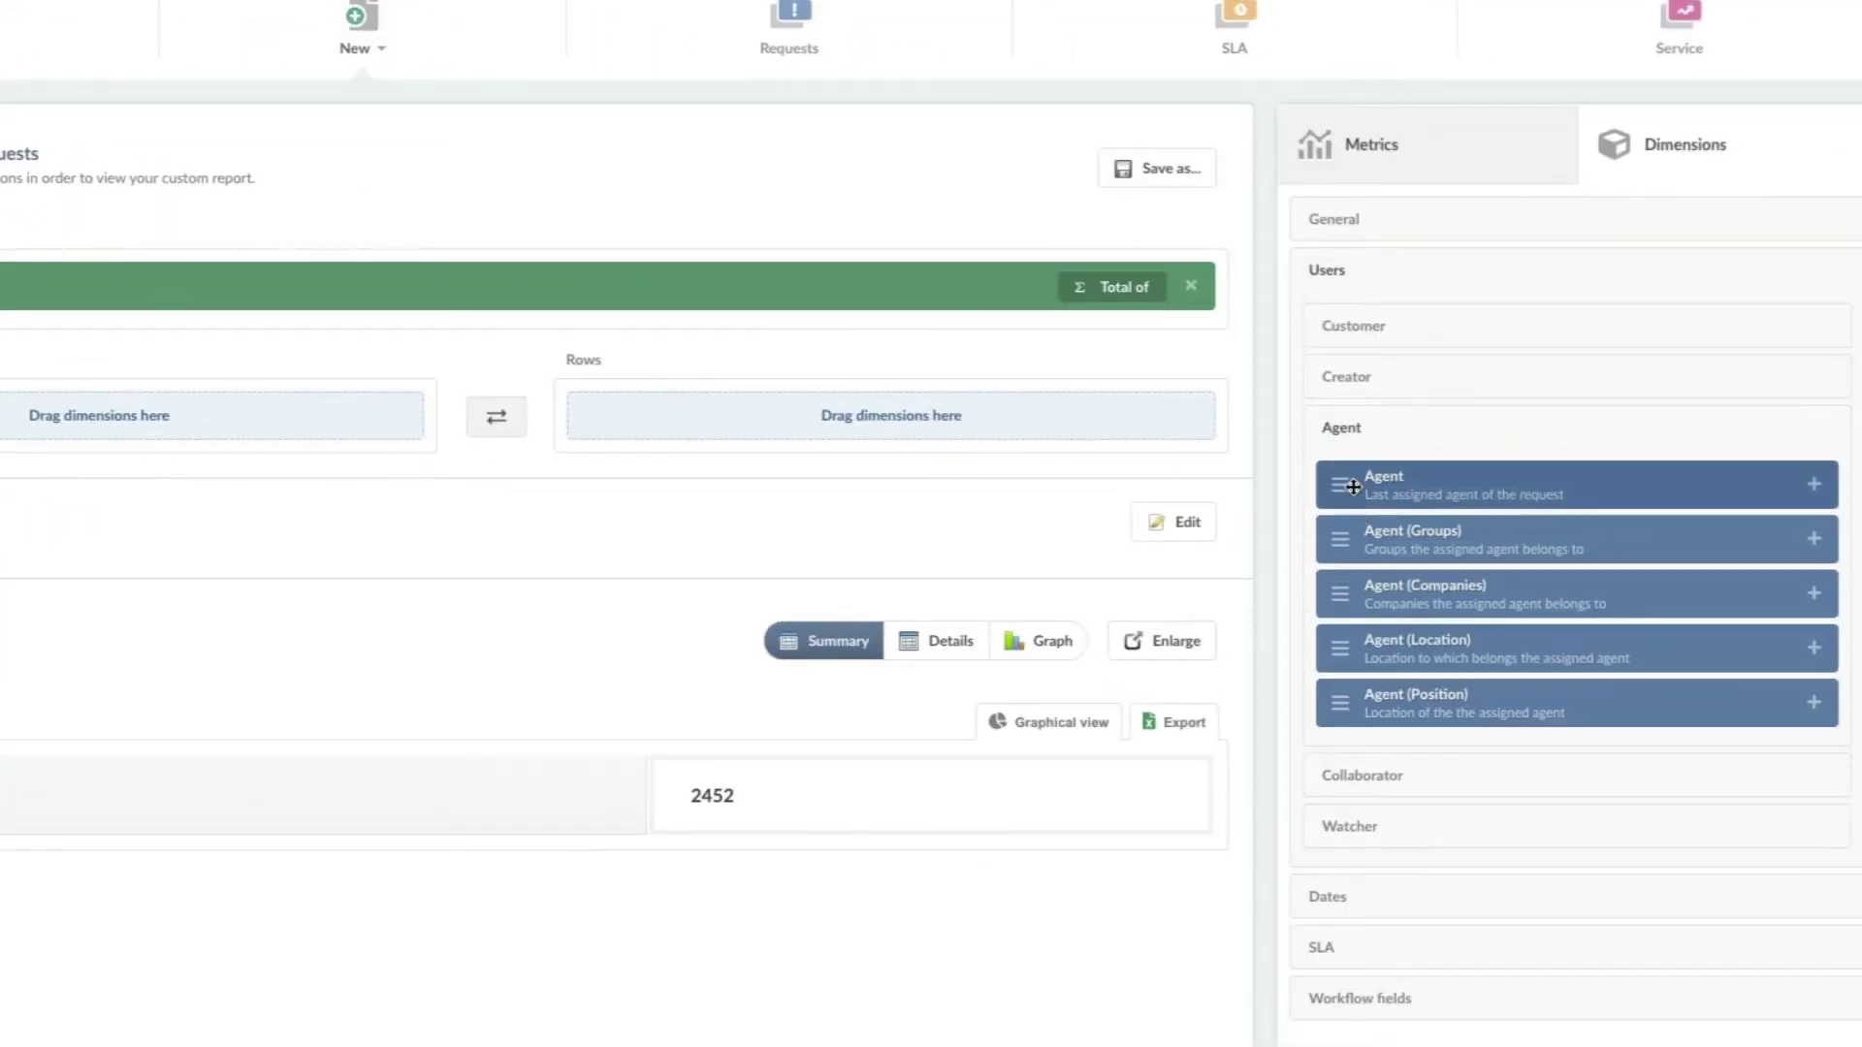
drag(1377, 485, 981, 429)
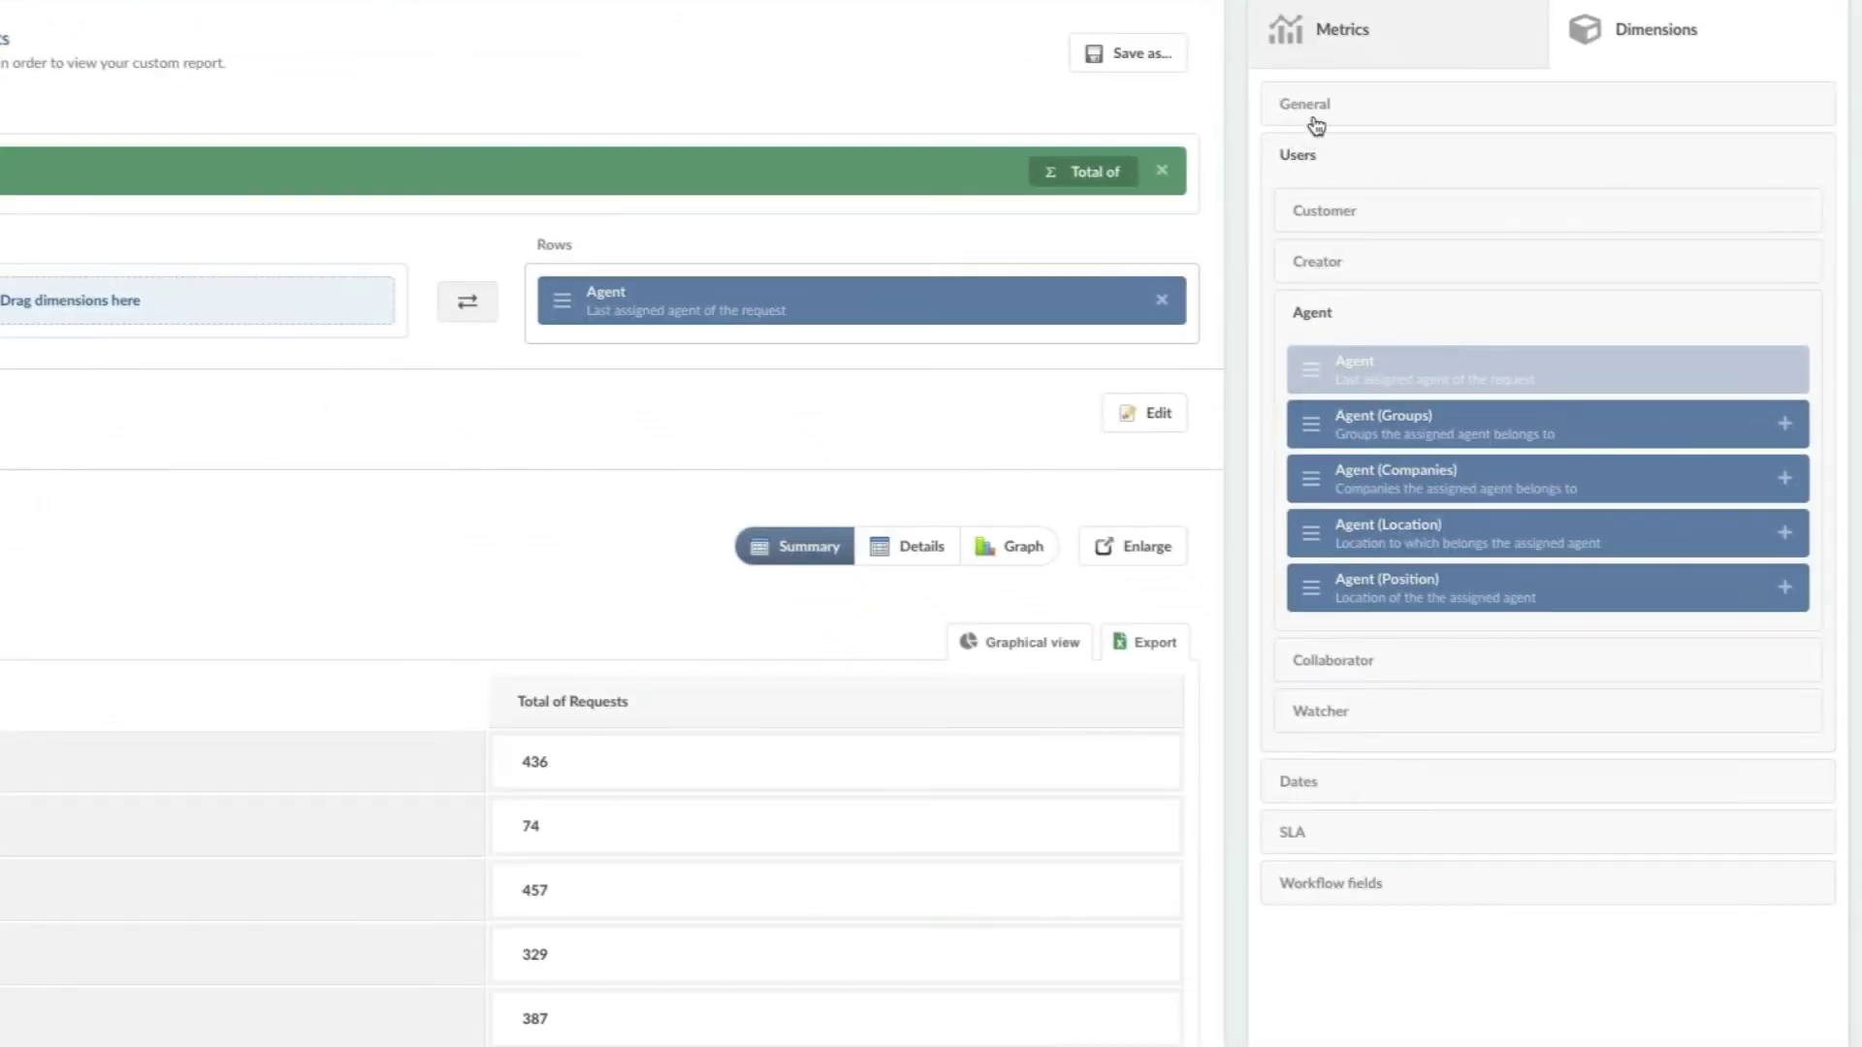
- Add the Rating dimension to the rows beneath Agent
click(1316, 124)
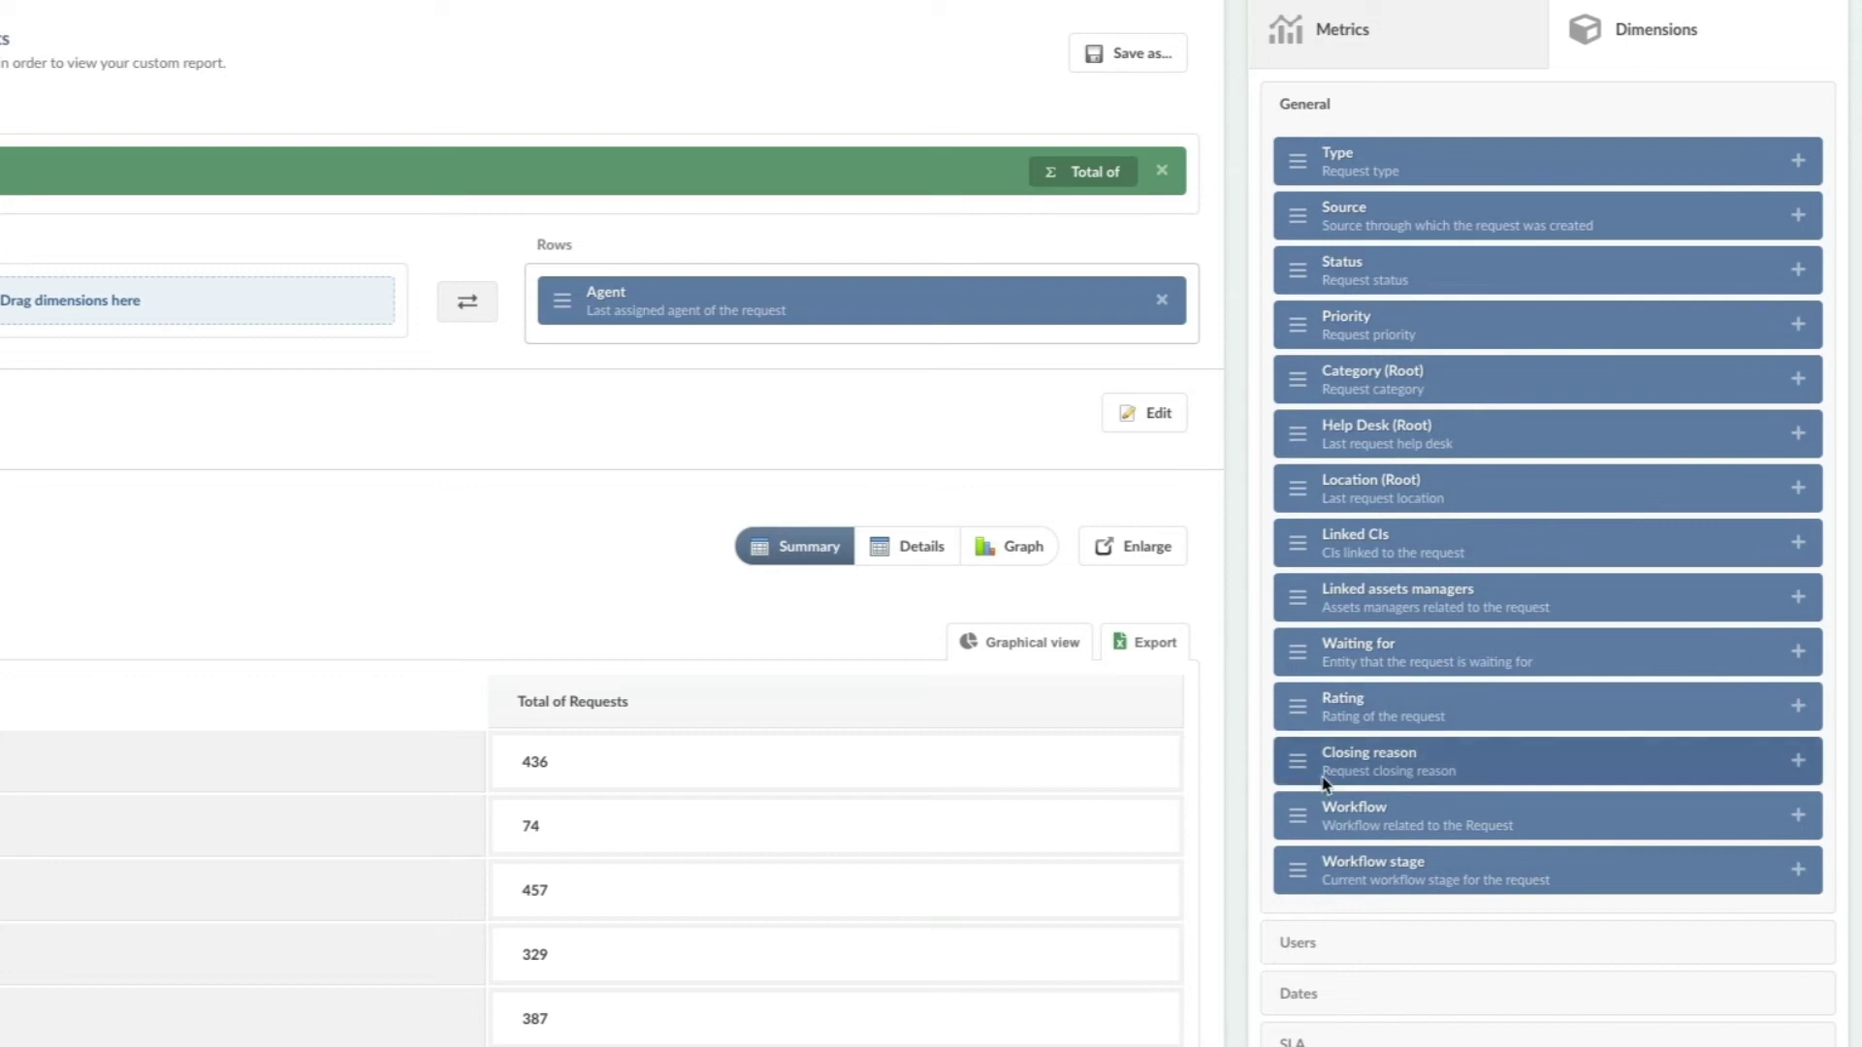
drag(1324, 713, 140, 297)
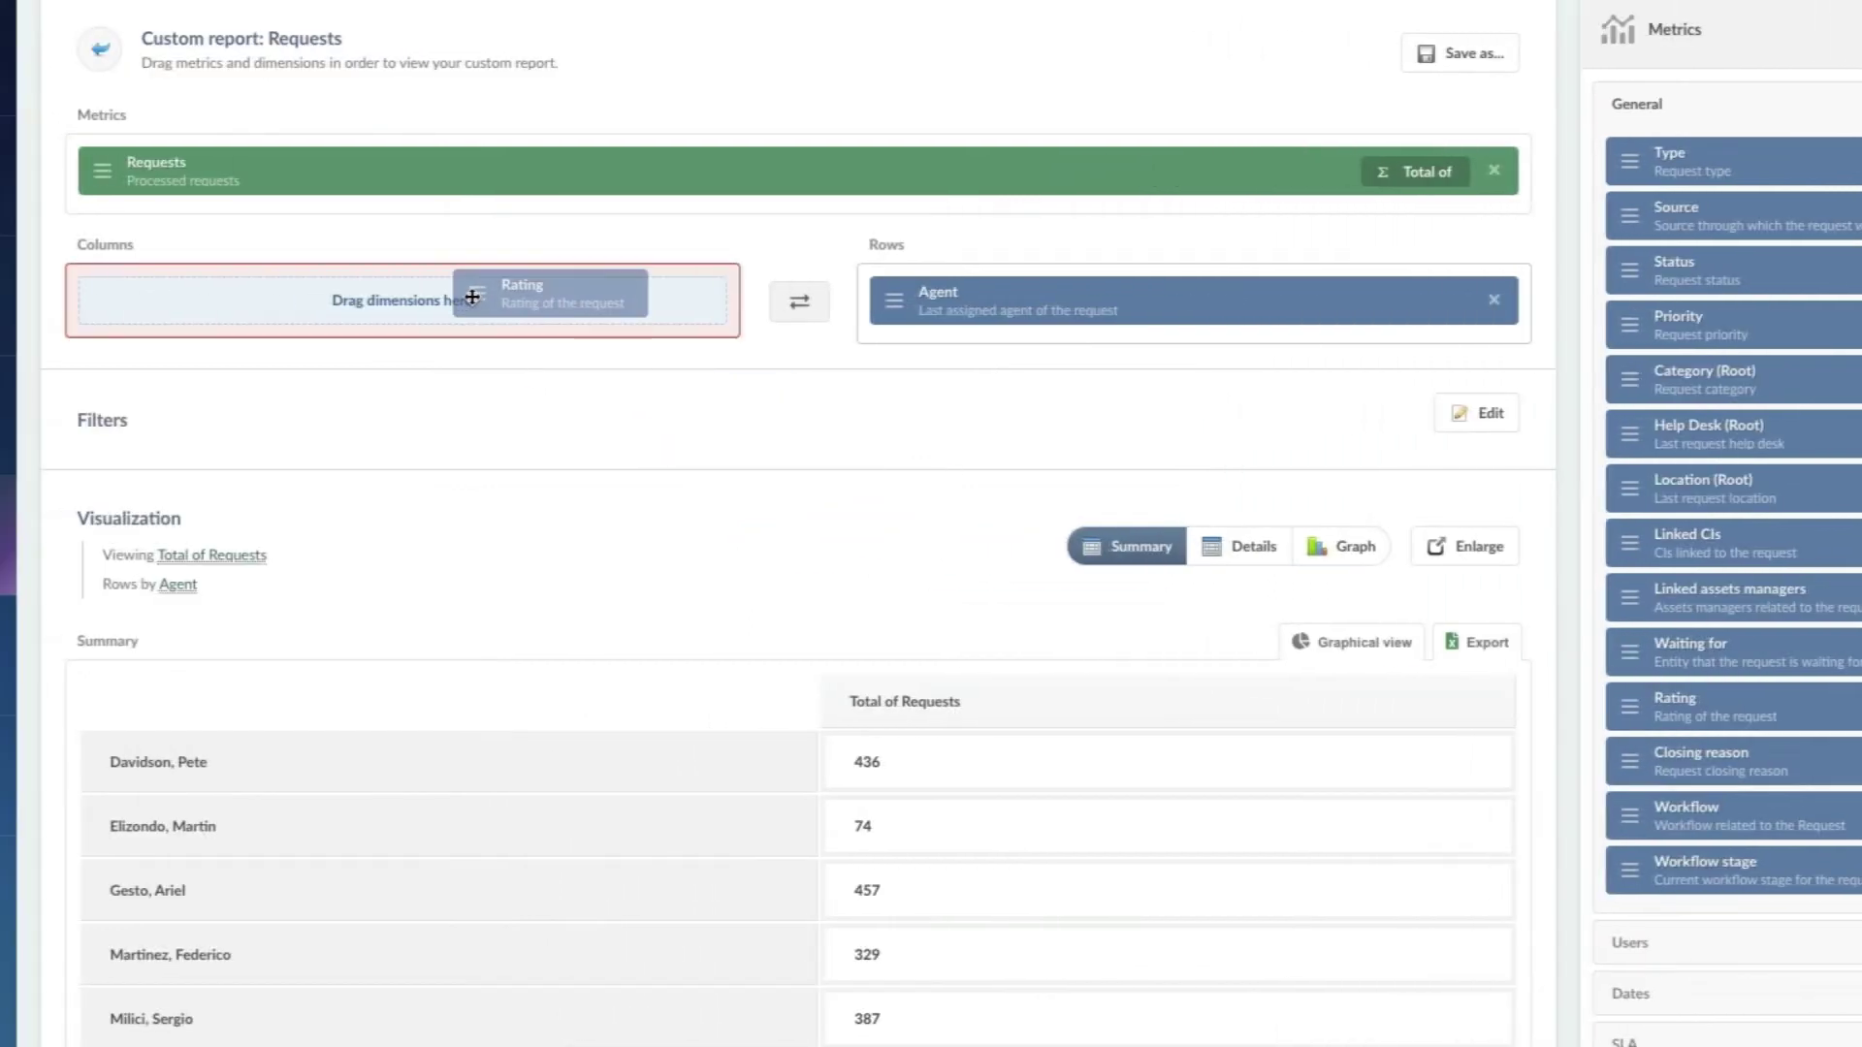
drag(472, 297, 1074, 303)
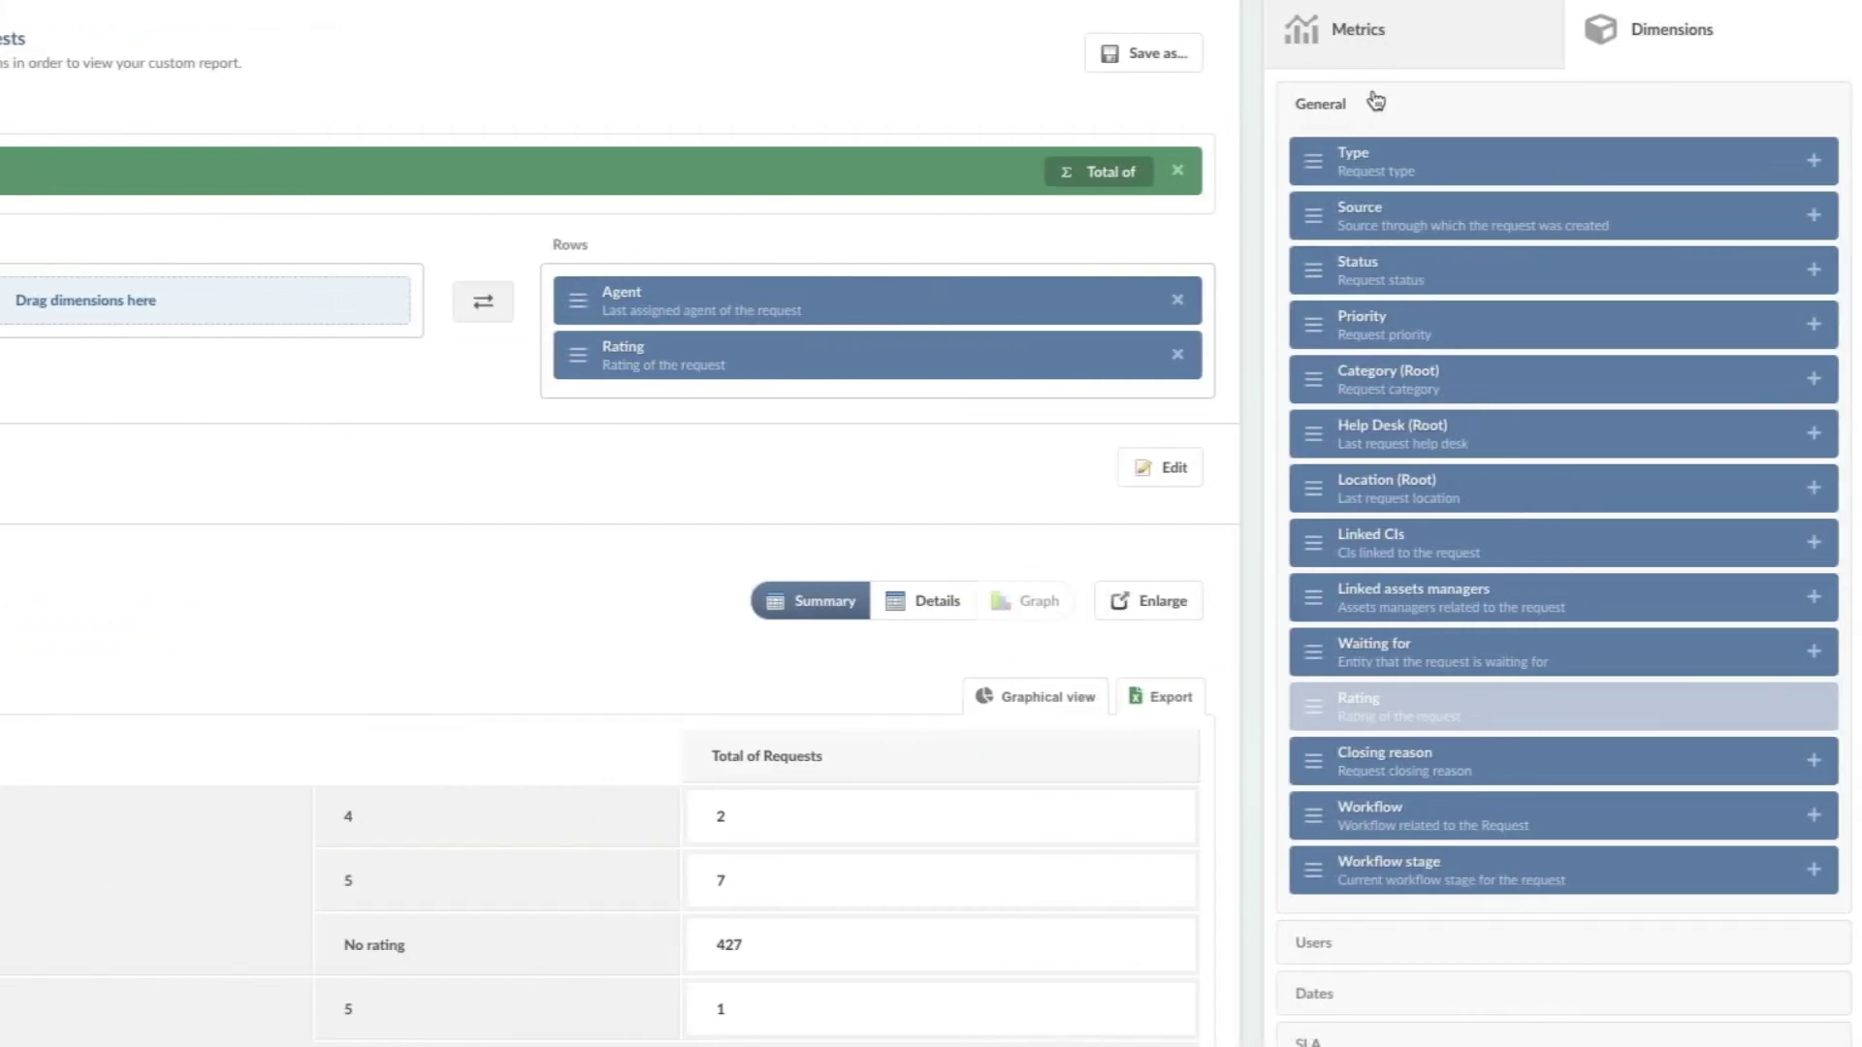
- Add Creation date (Year) as columns, splitting agent-rating totals into 2021 and 2022
click(1338, 989)
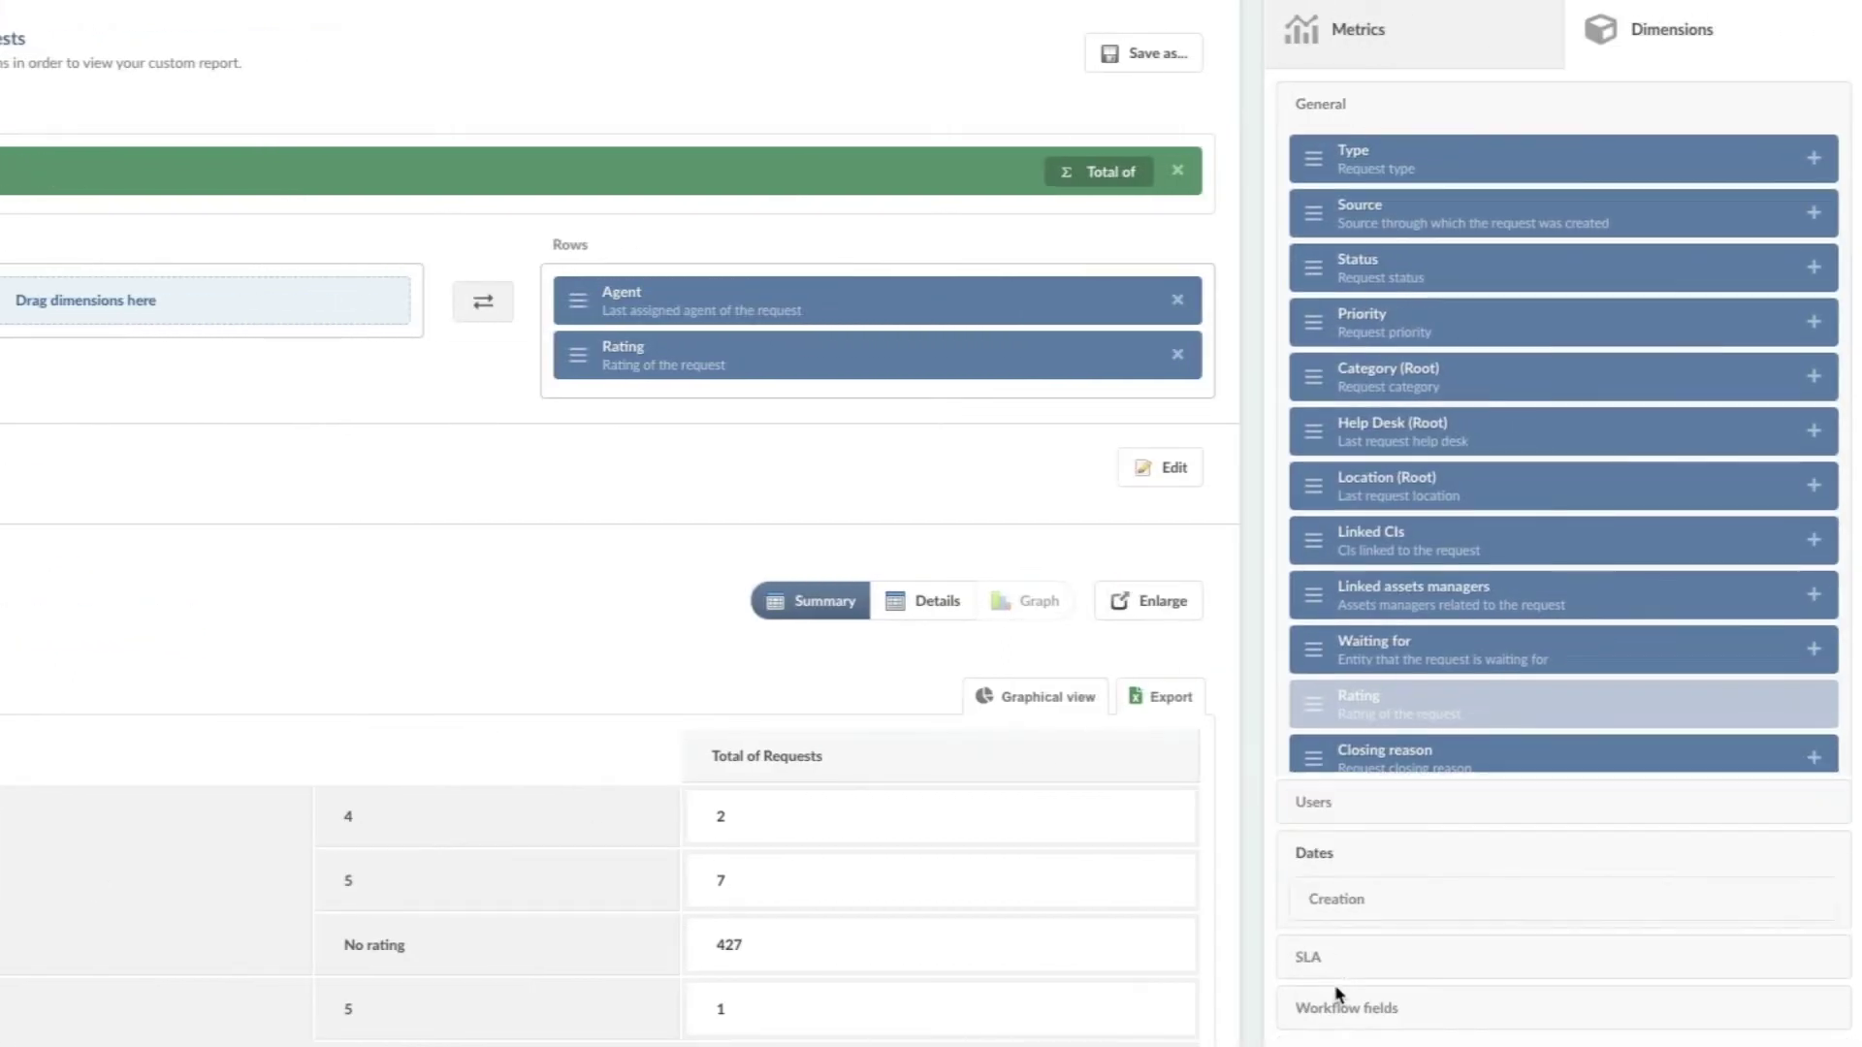
click(1351, 270)
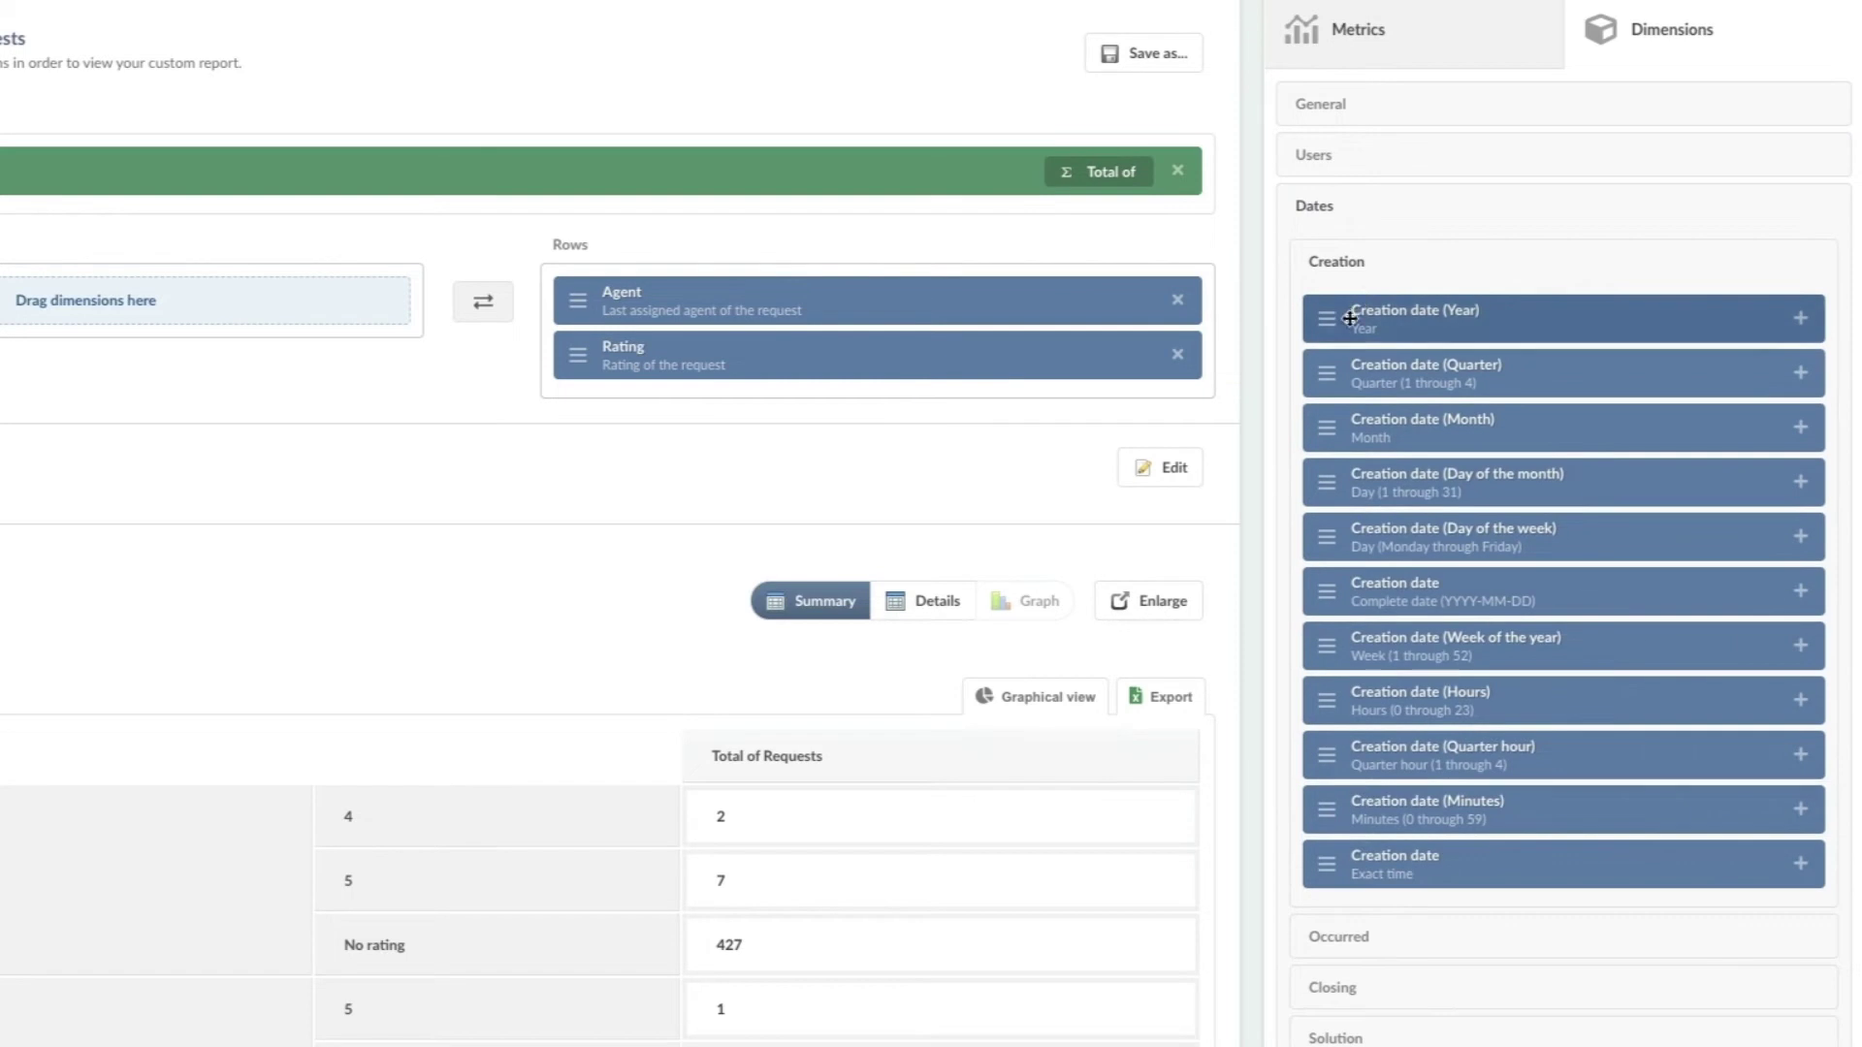
mouse_move(1329, 430)
mouse_down()
mouse_move(82, 313)
mouse_move(1323, 431)
mouse_up()
drag(1313, 312, 179, 303)
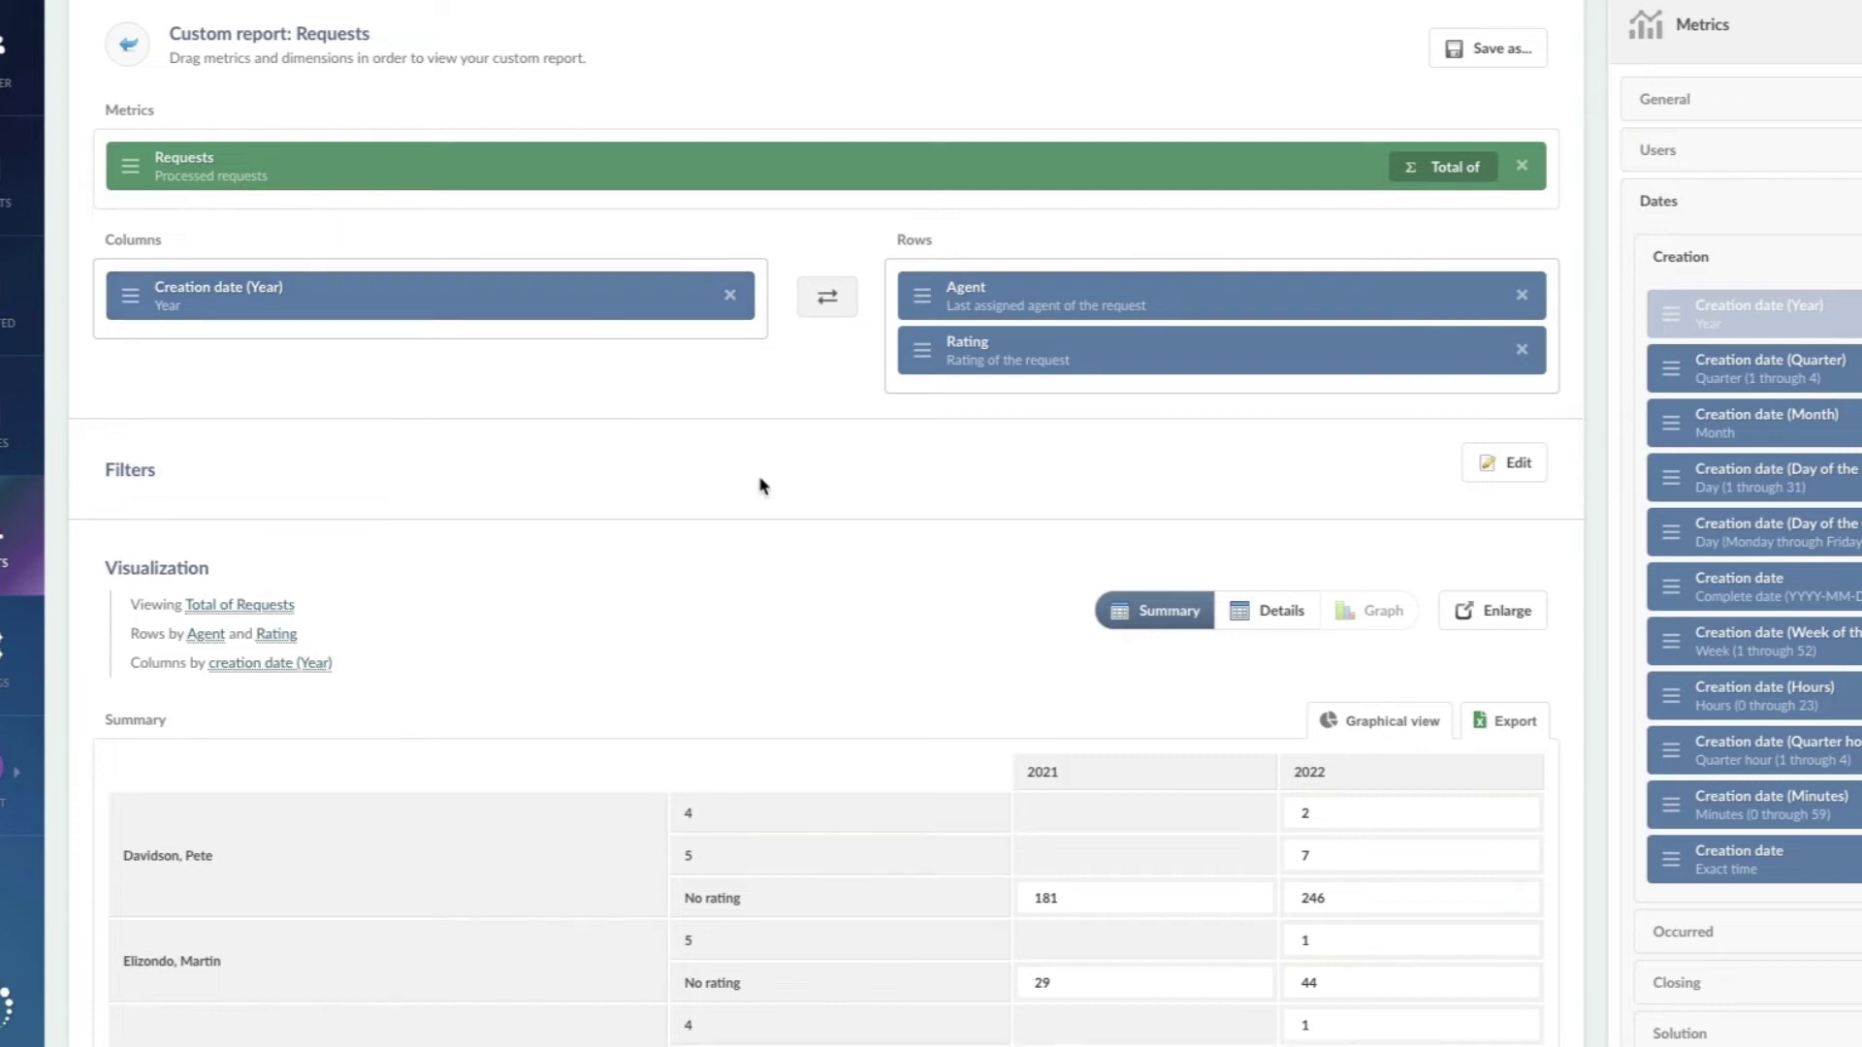
scroll(761, 485, down, 5)
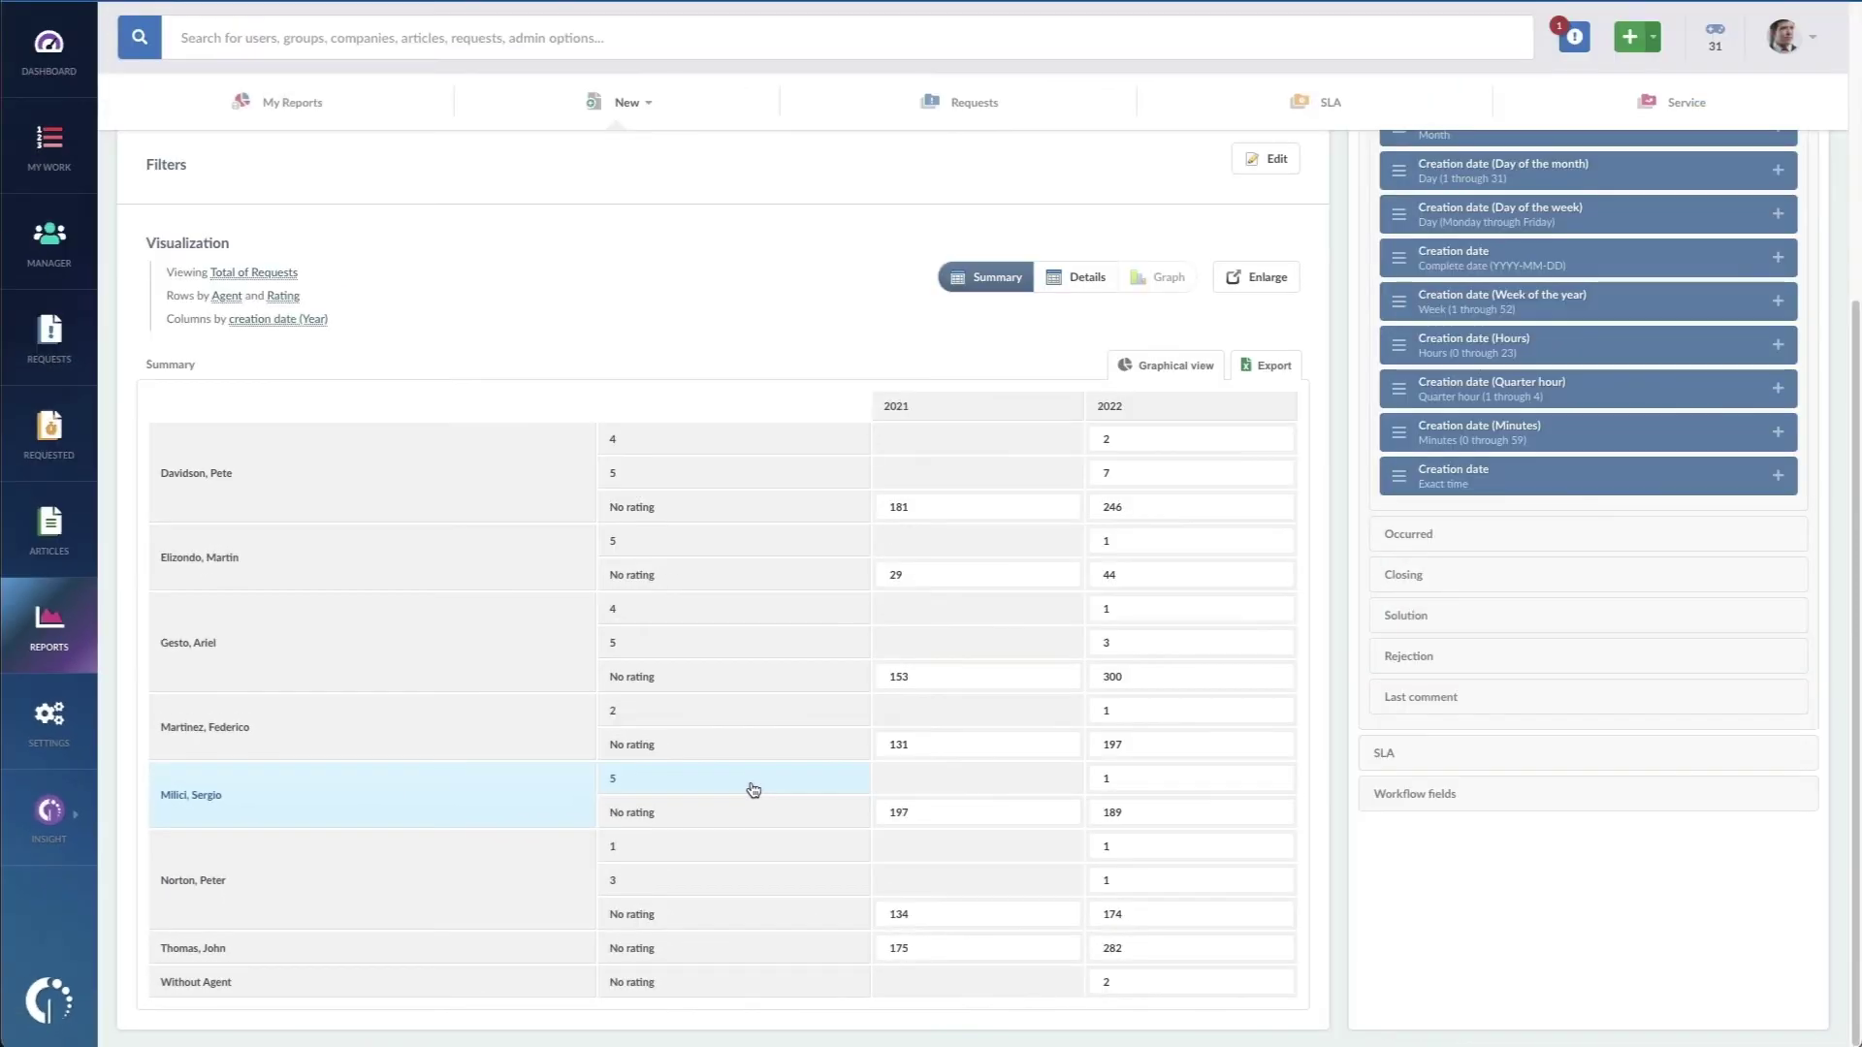
scroll(1048, 200, up, 5)
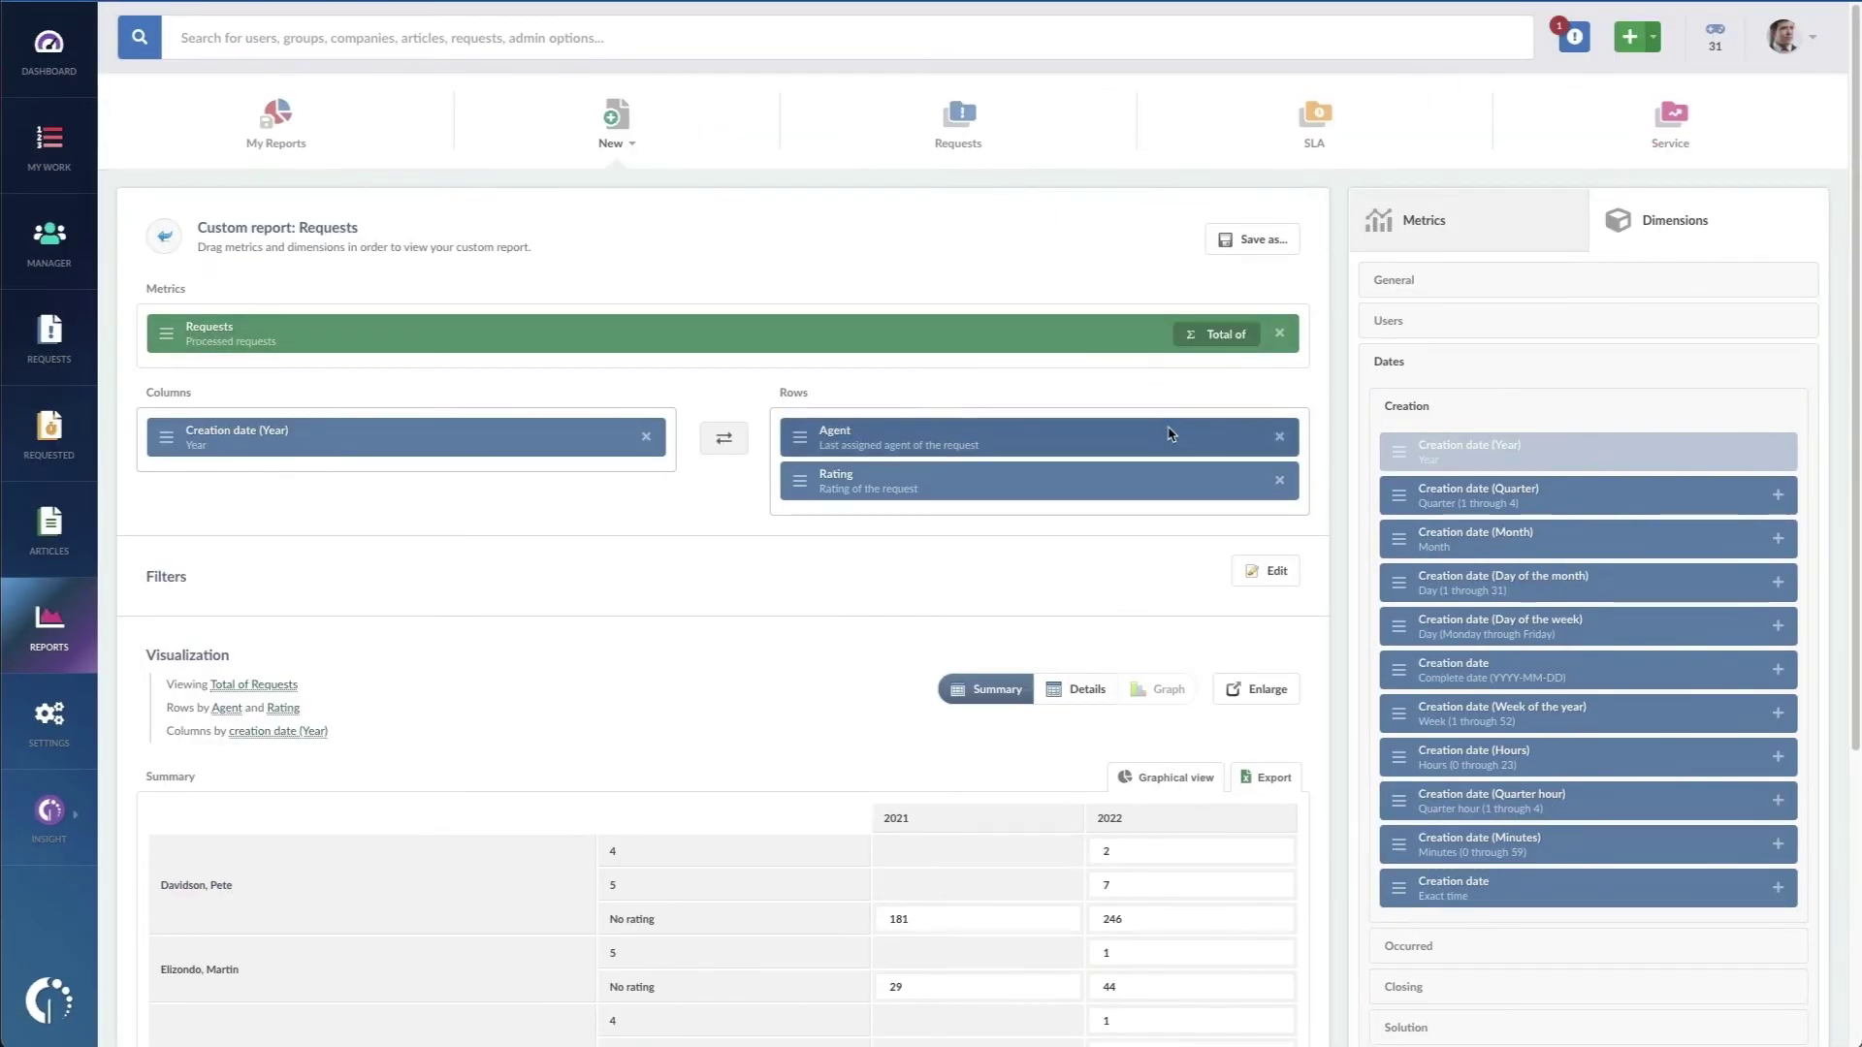
- Save the agent-by-rating-by-year report via Save as with the name 'Agent Detail'
click(1250, 240)
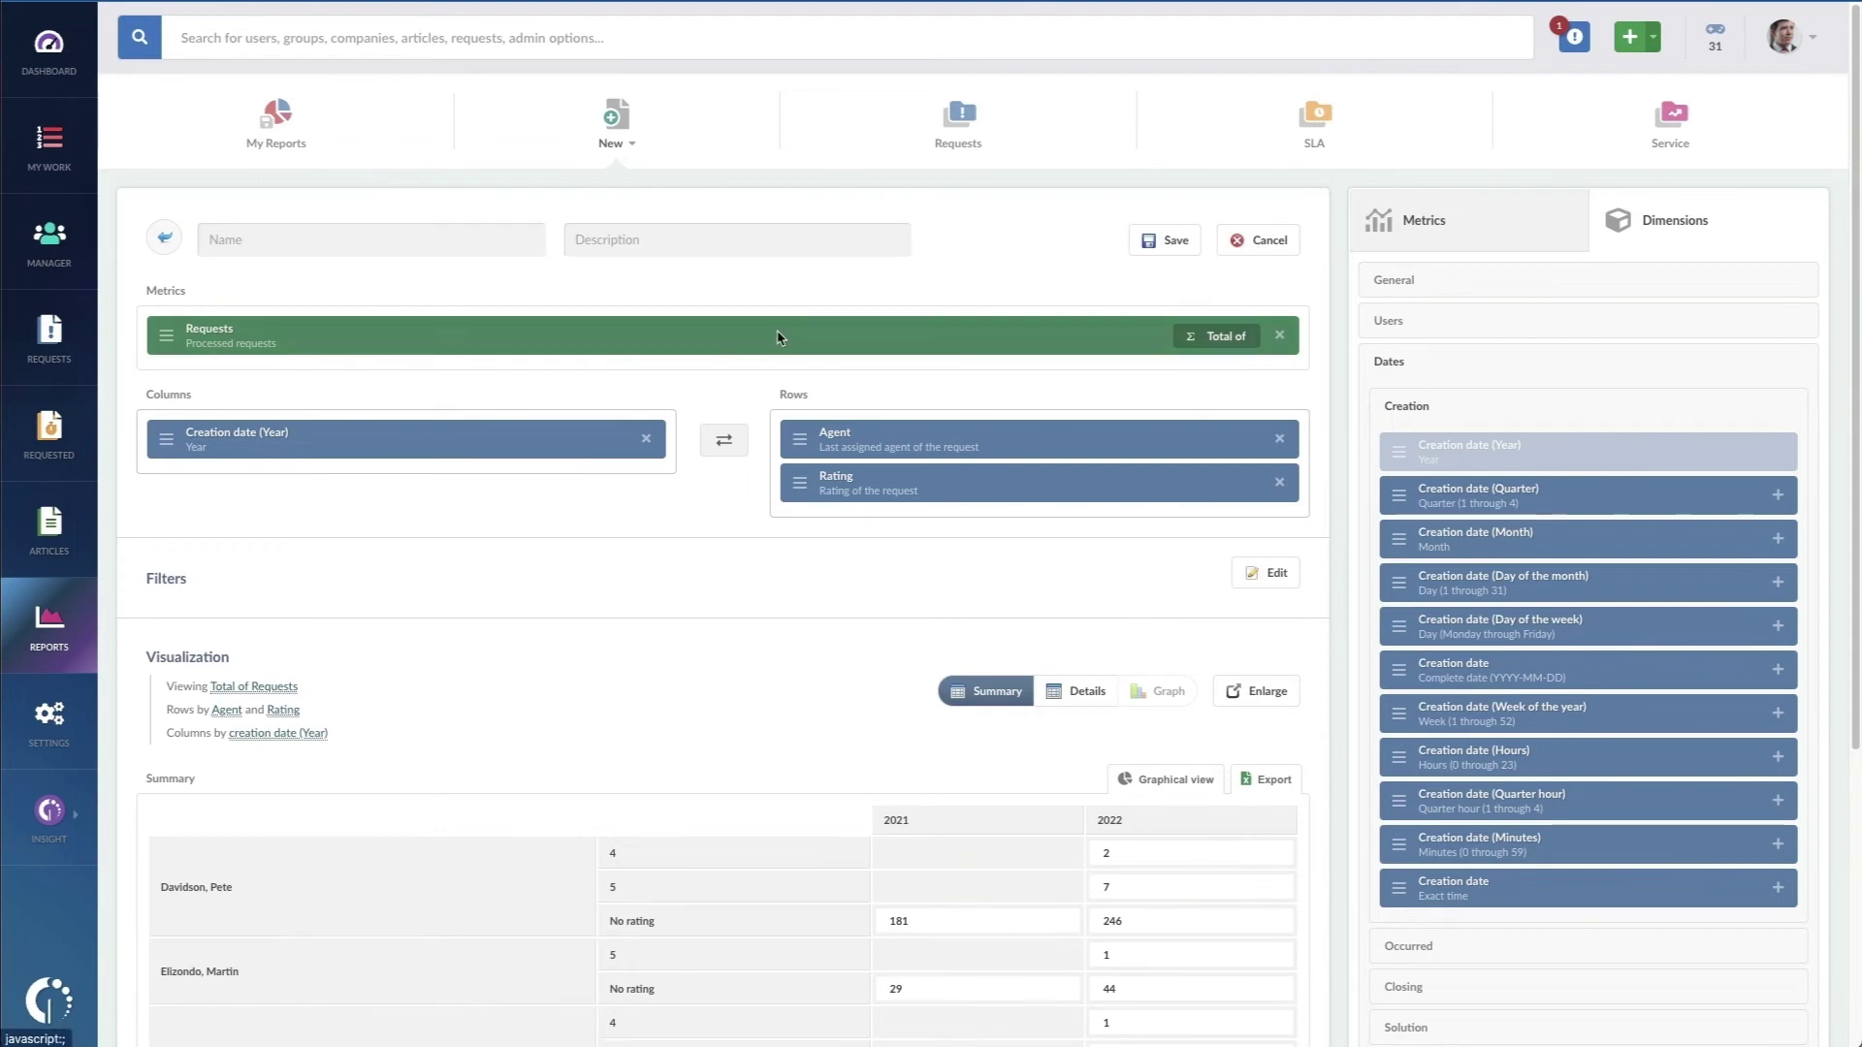
click(503, 238)
text(Agent)
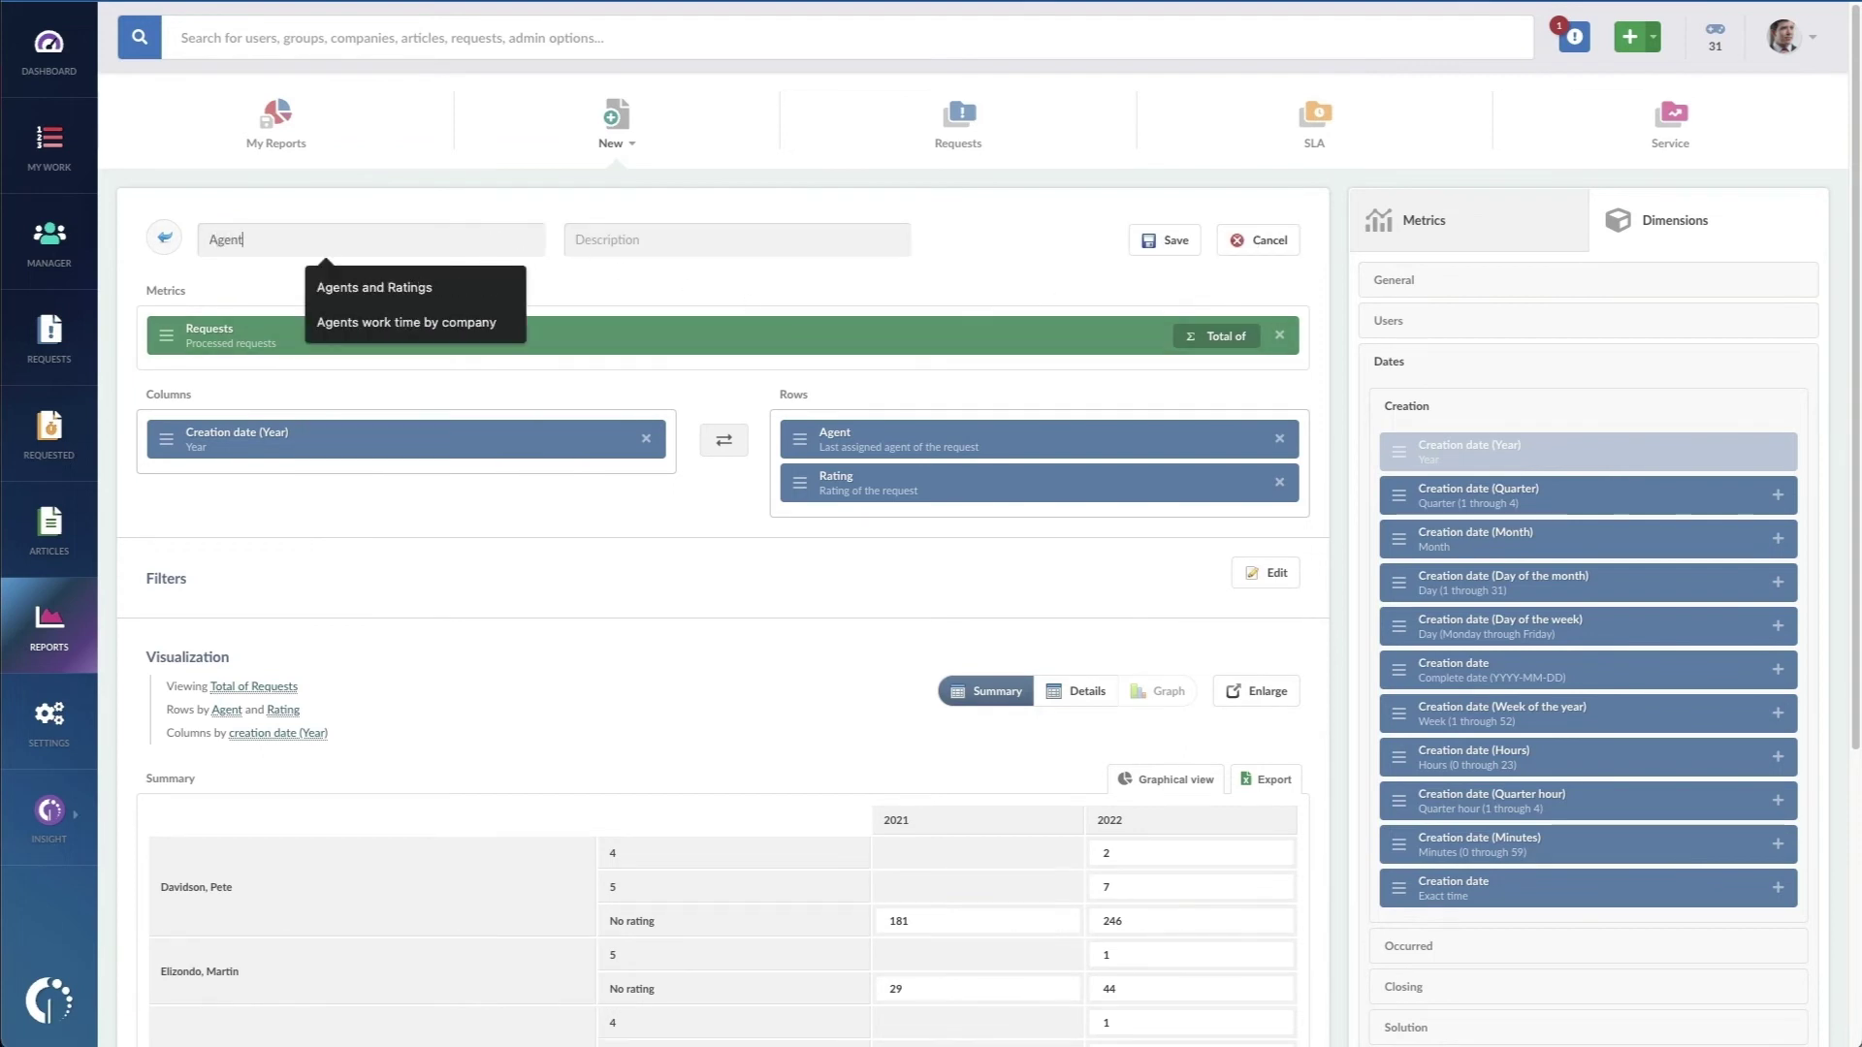
text( Detail)
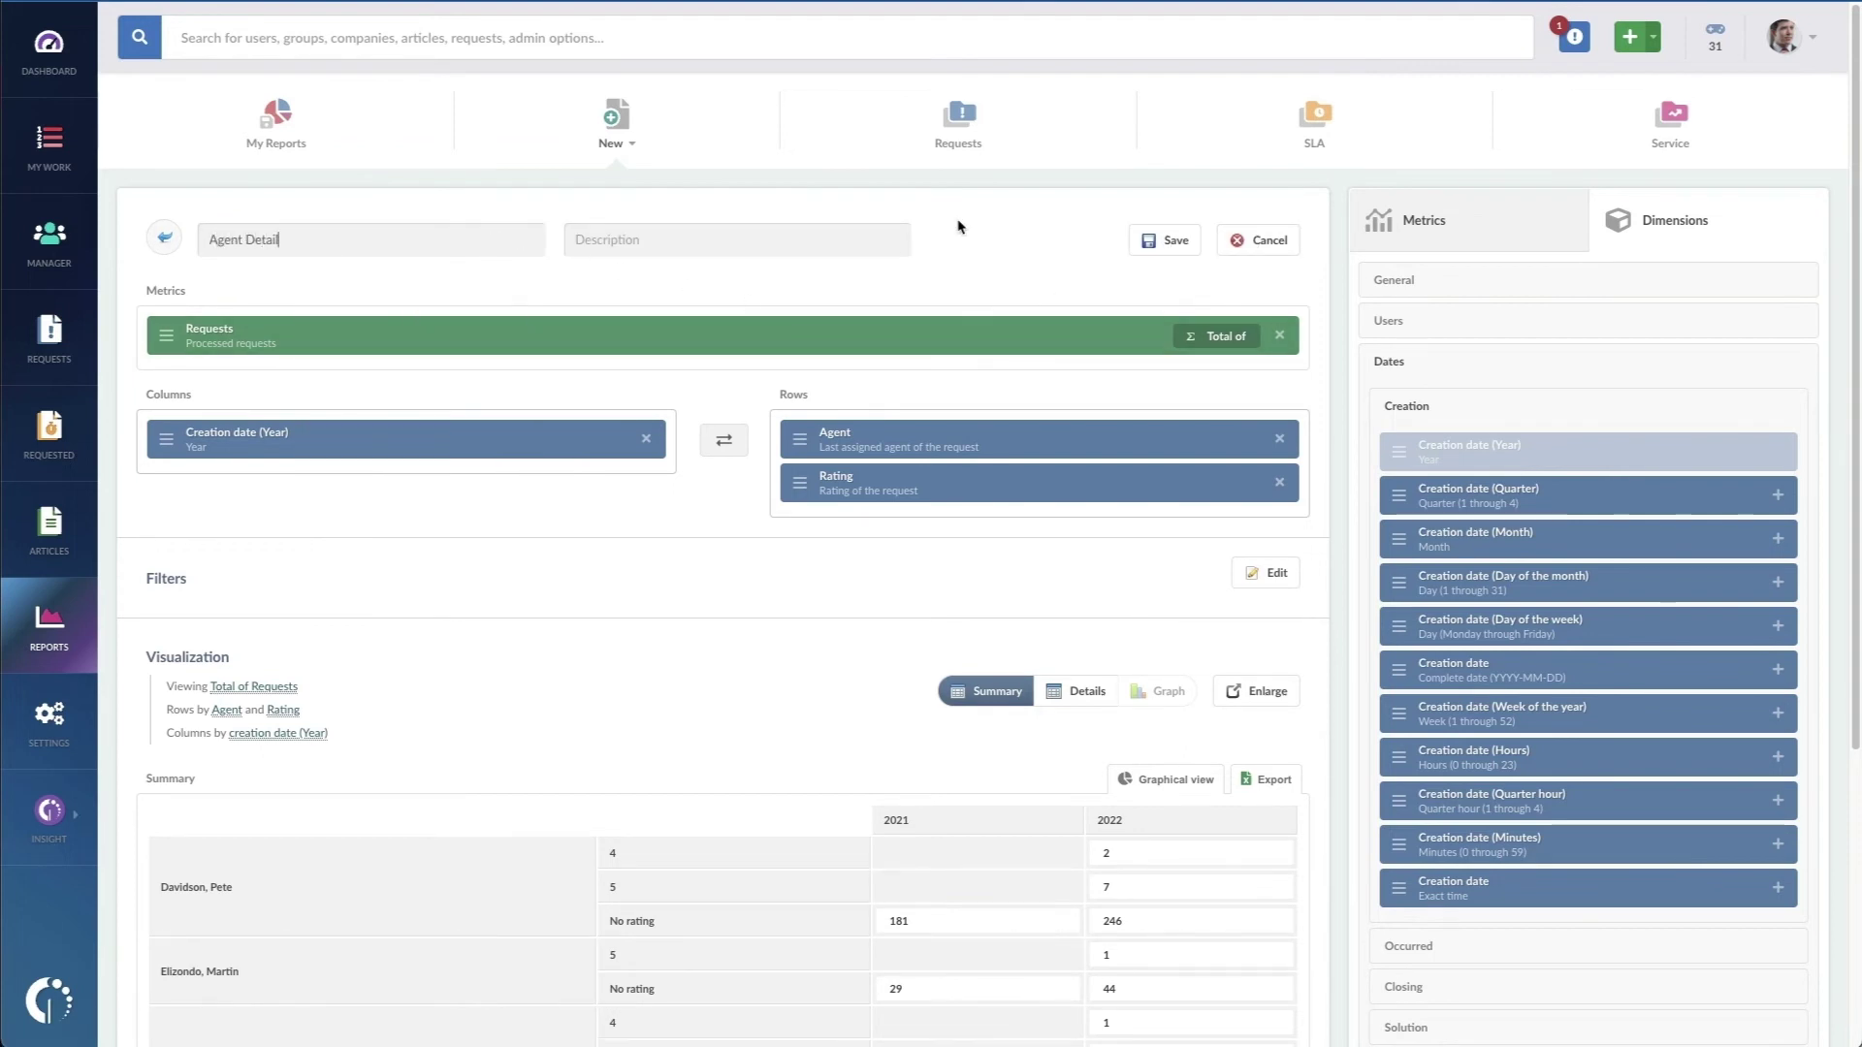
click(1149, 238)
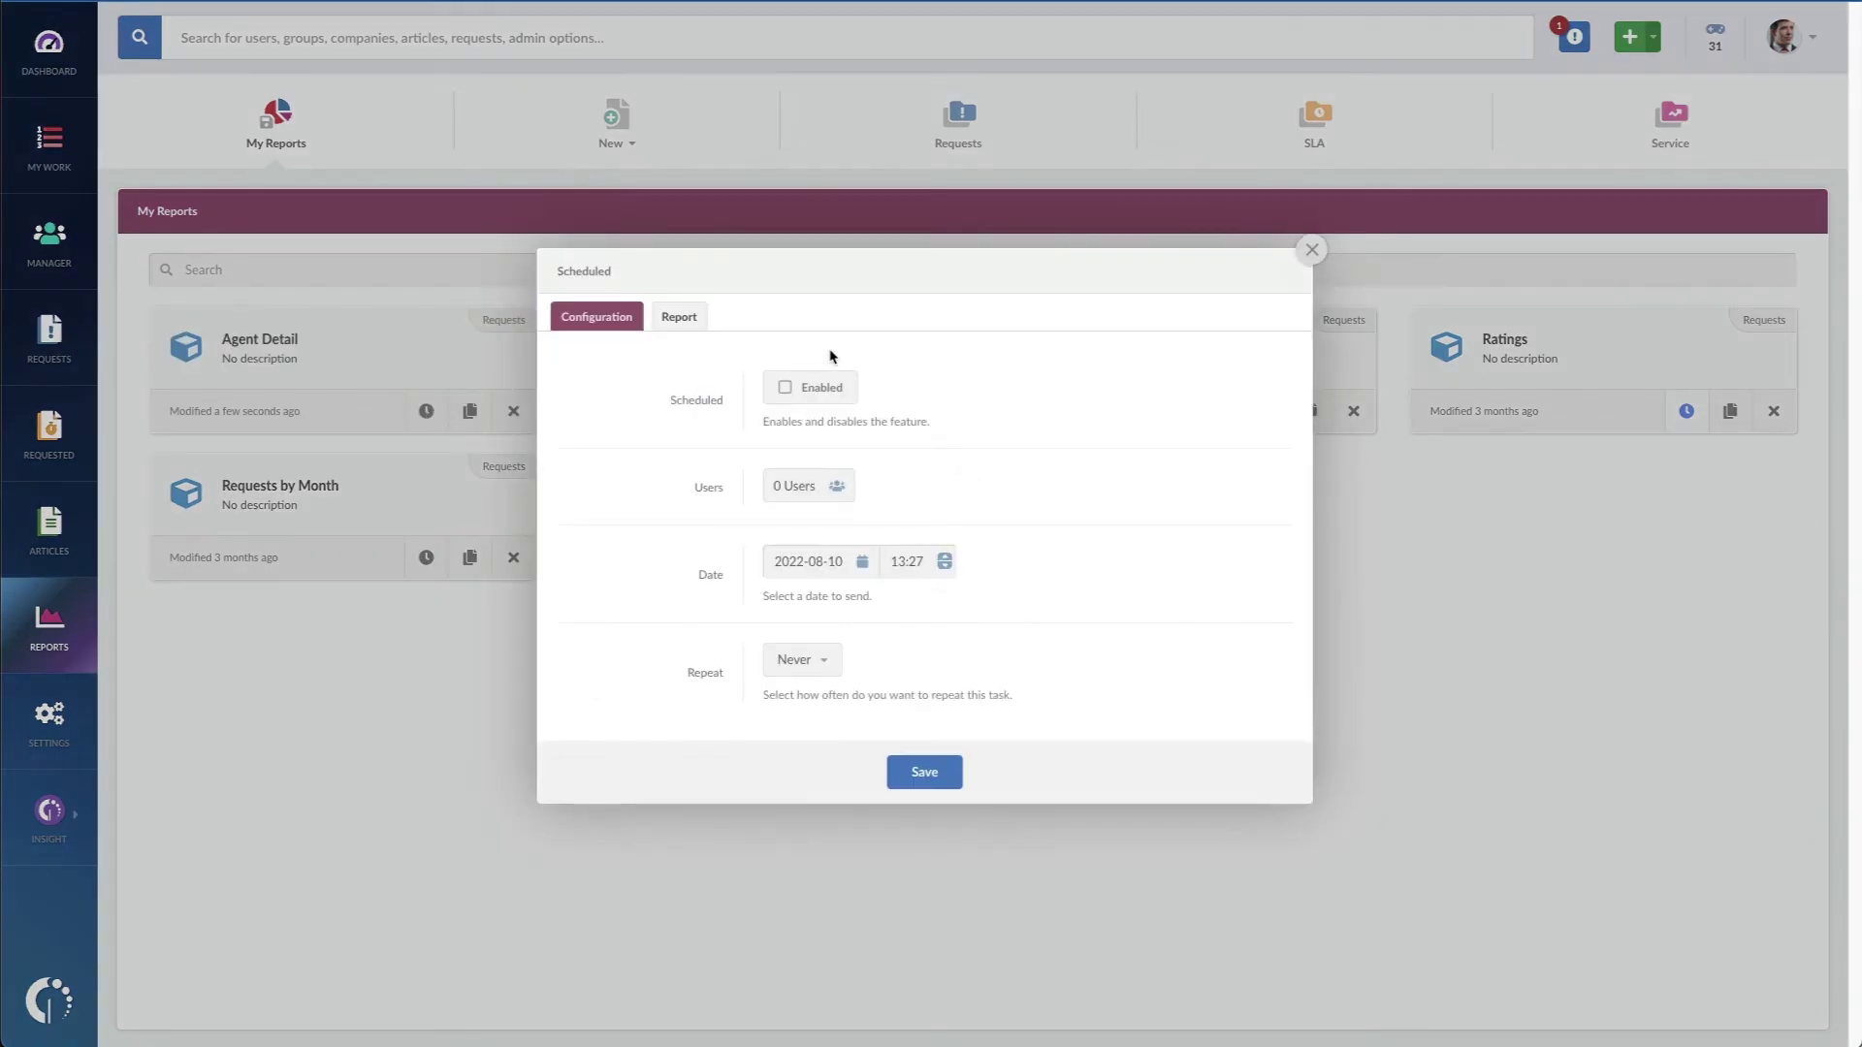
- Add one user as the schedule recipient and set Repeat to Every month
click(821, 484)
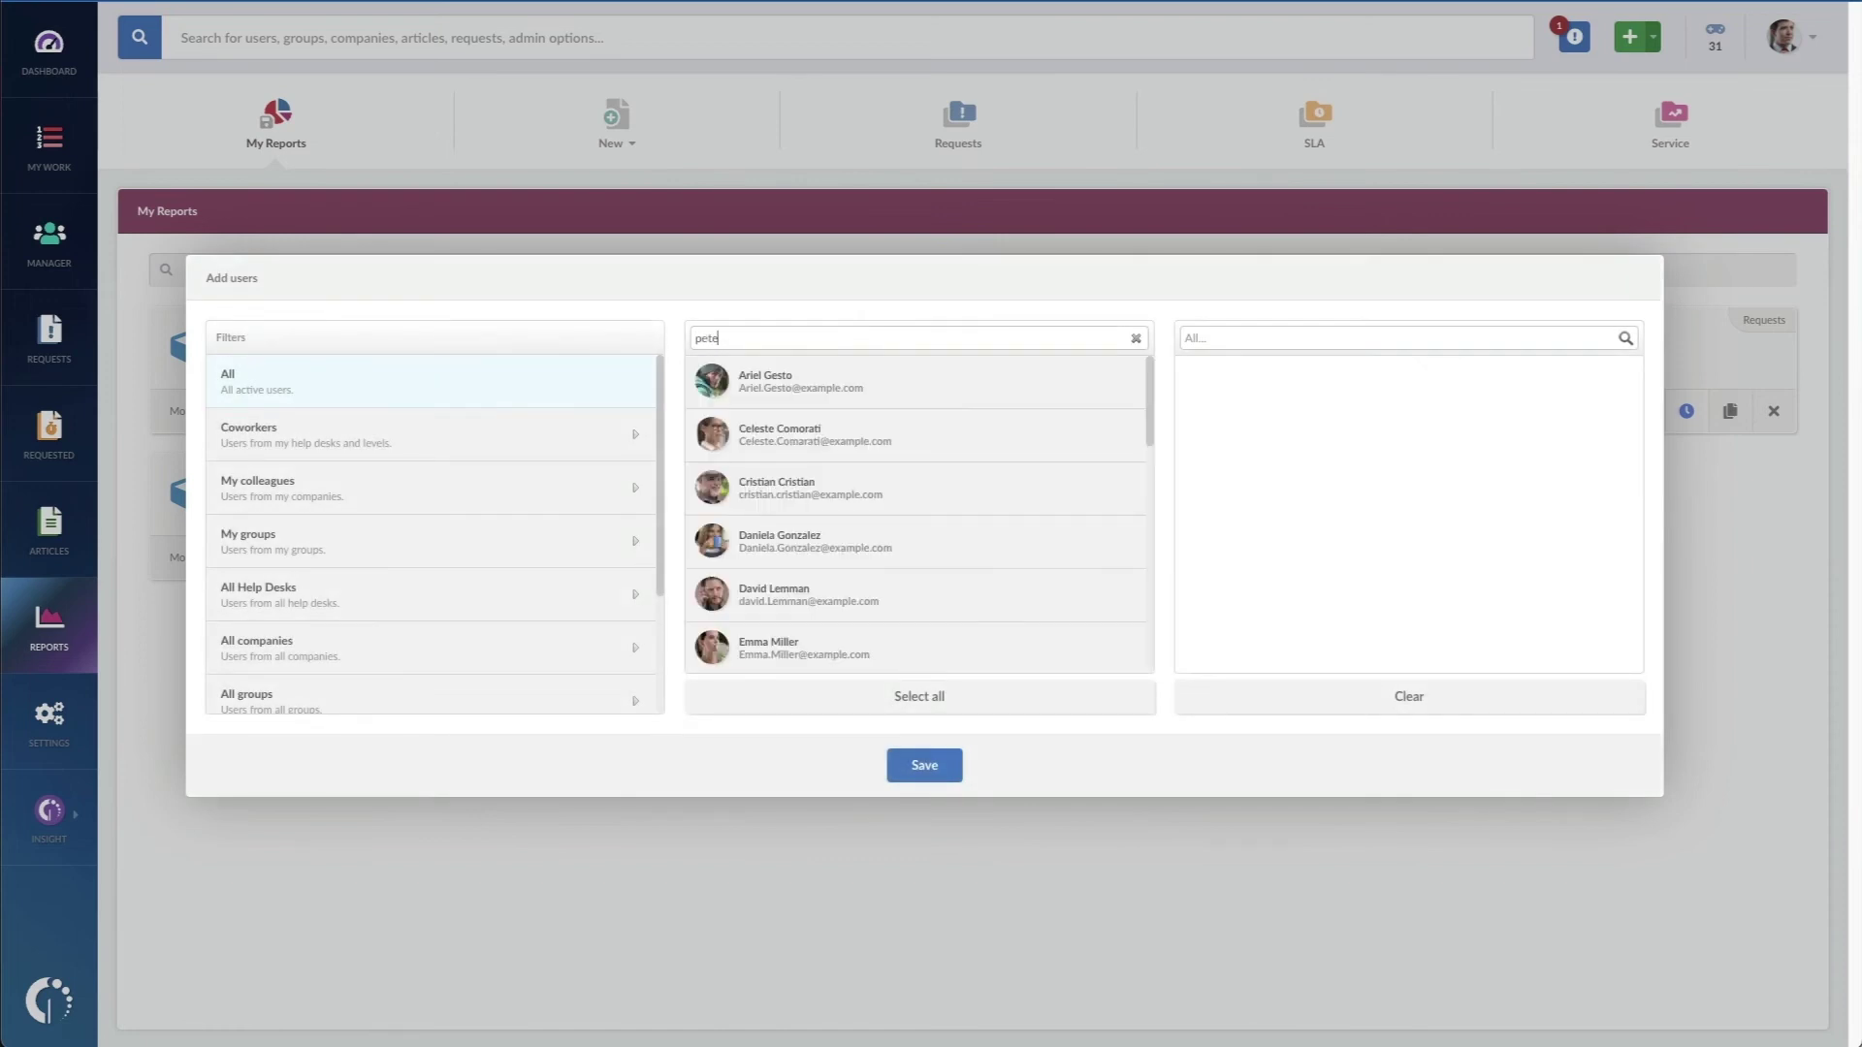
click(813, 395)
click(924, 765)
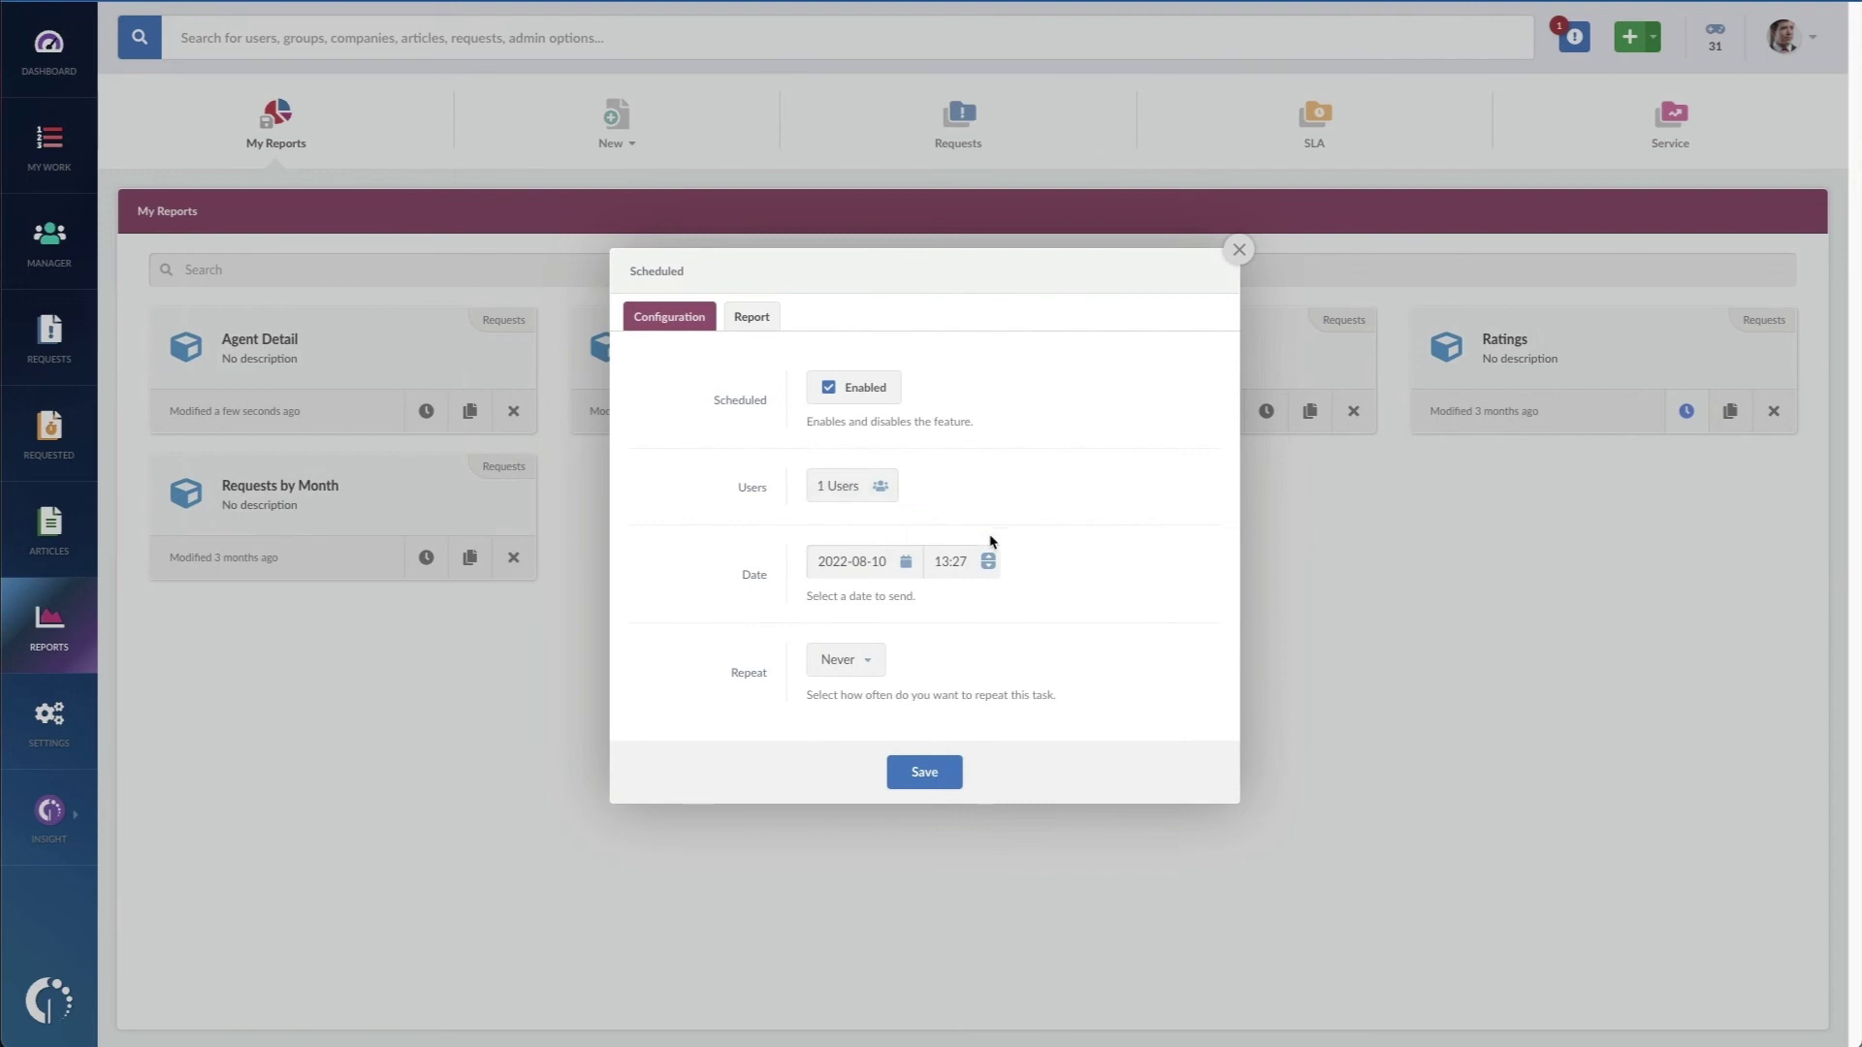
click(872, 652)
click(885, 853)
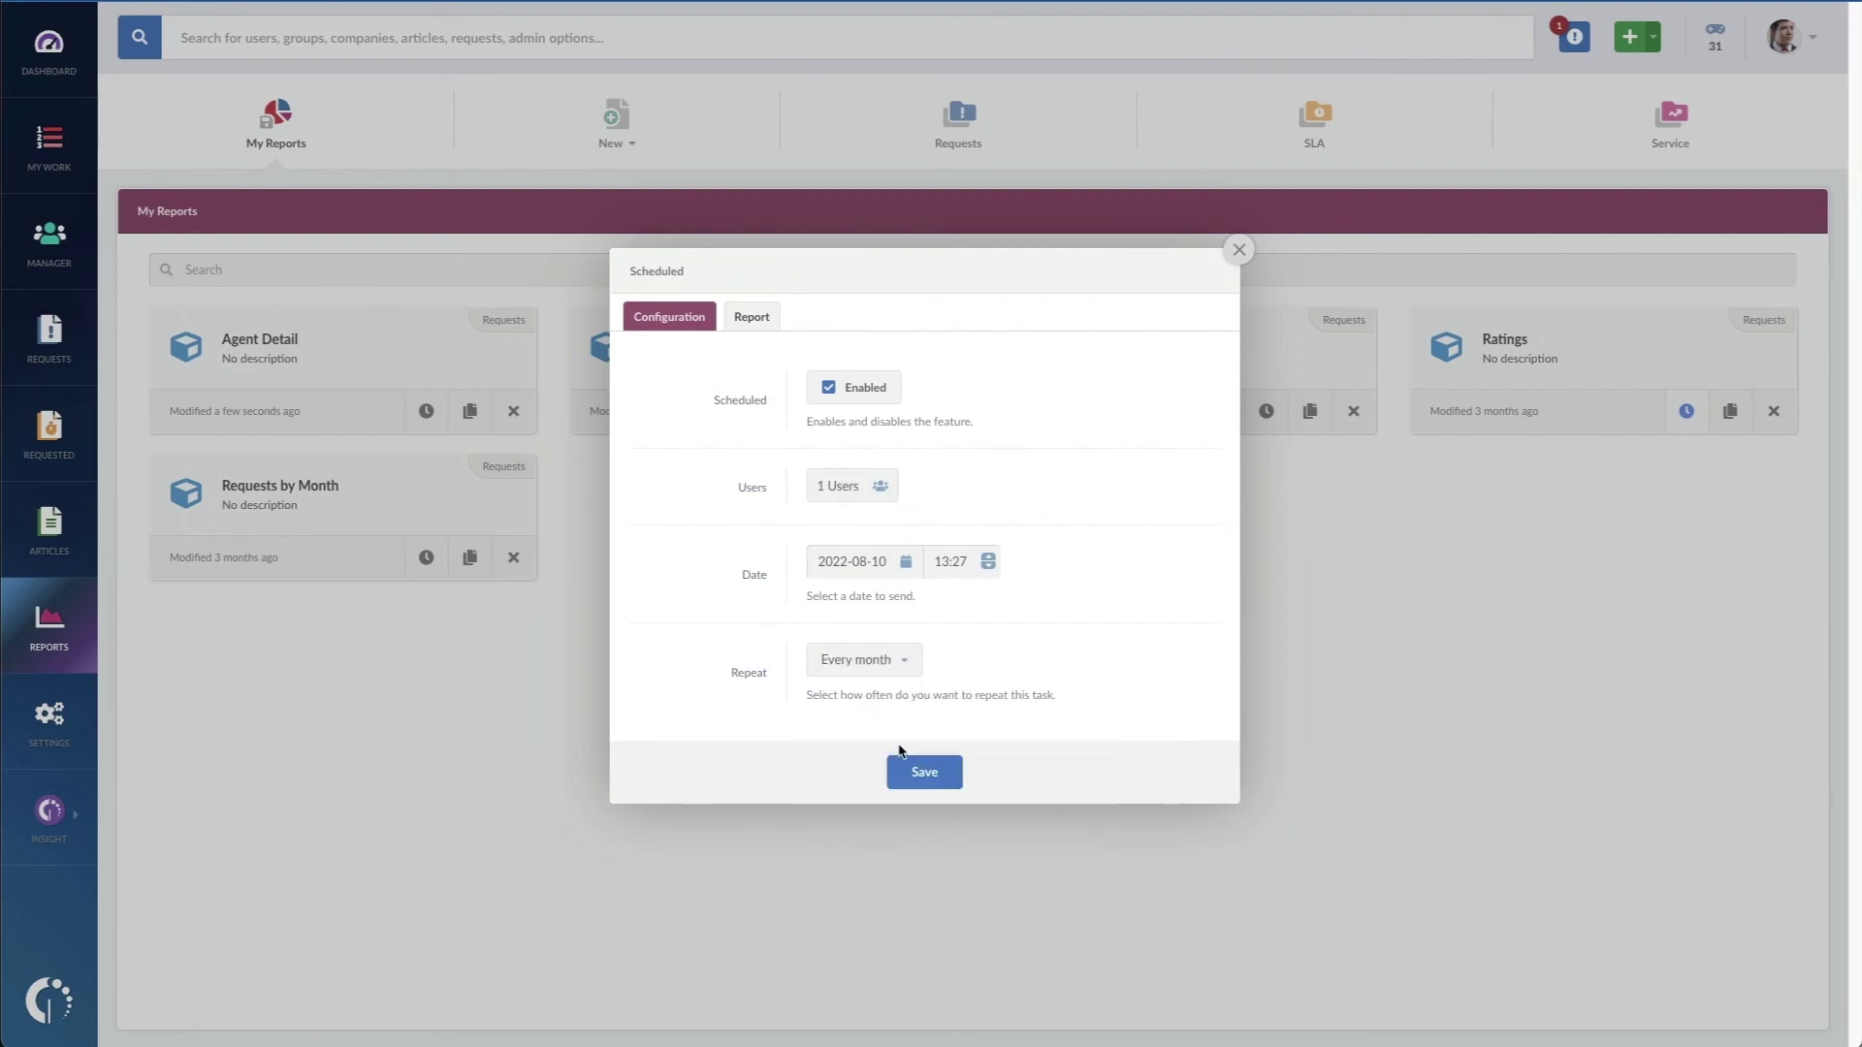
- On the Report tab, keep the request list excluded so only the summary is sent
click(755, 315)
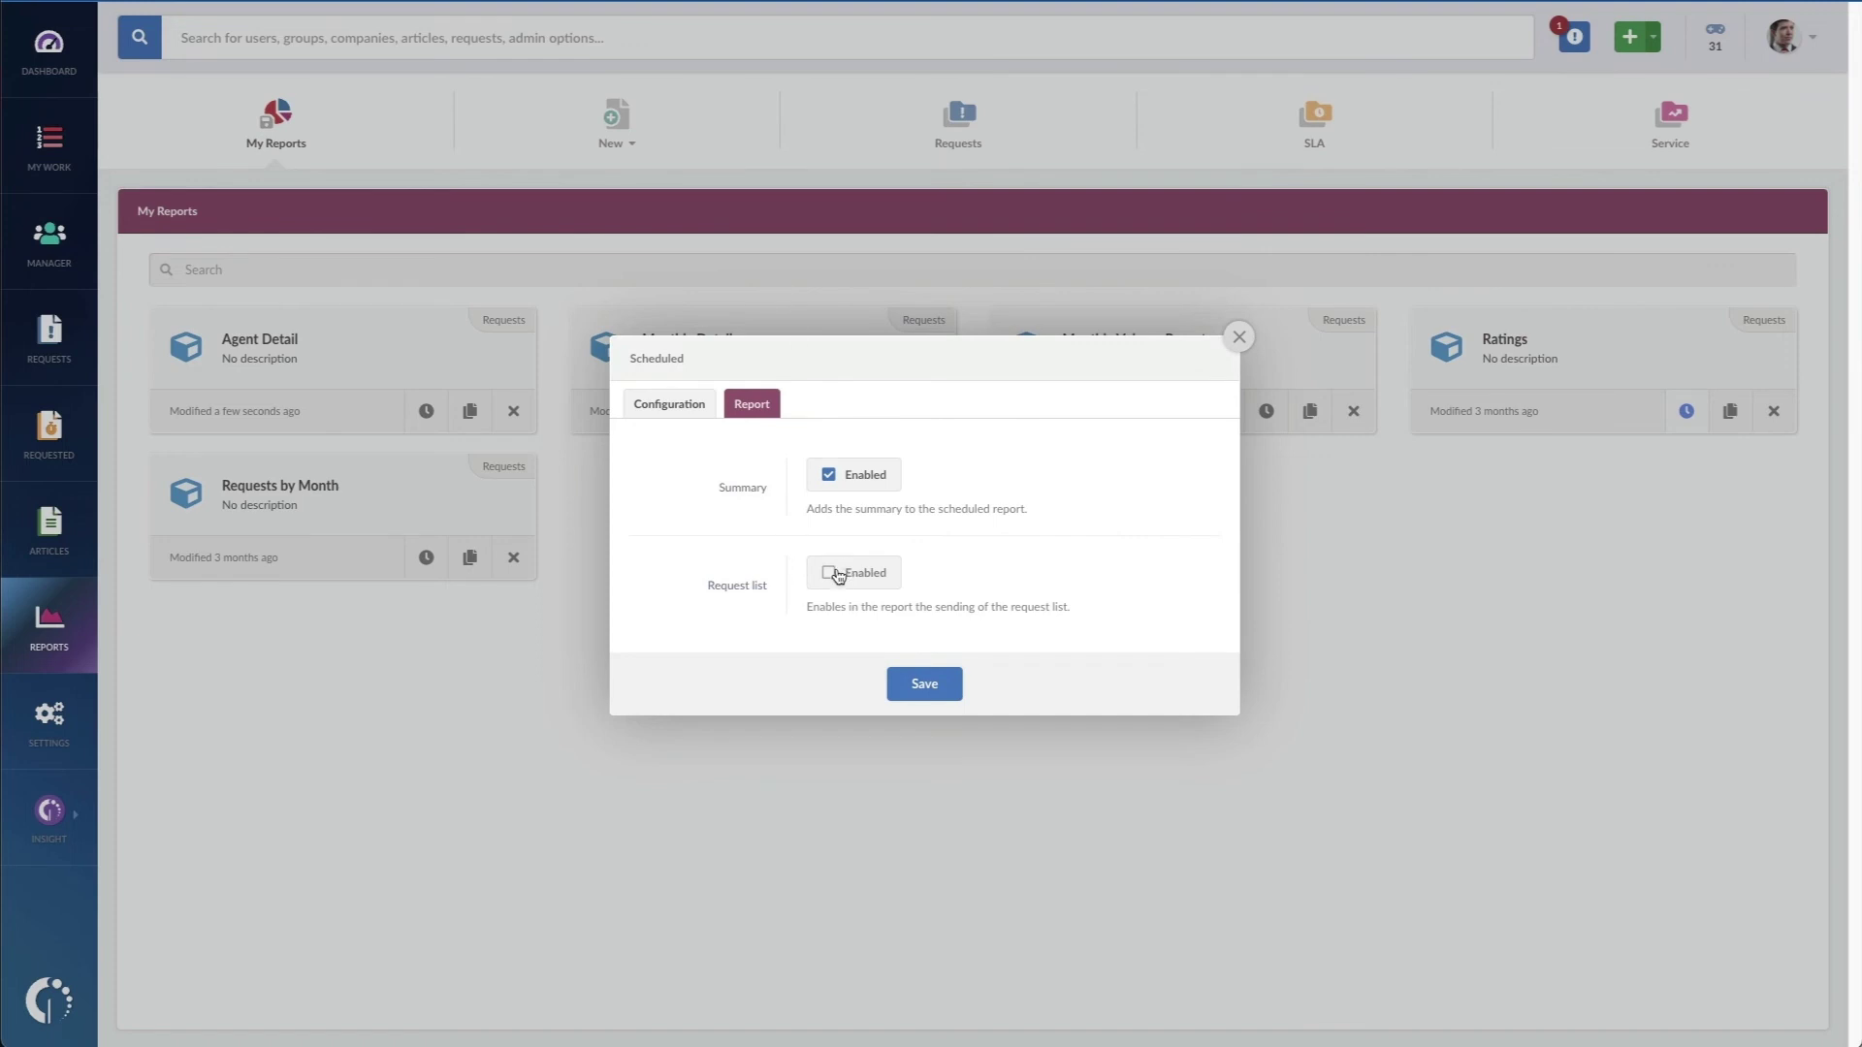
click(830, 573)
click(825, 428)
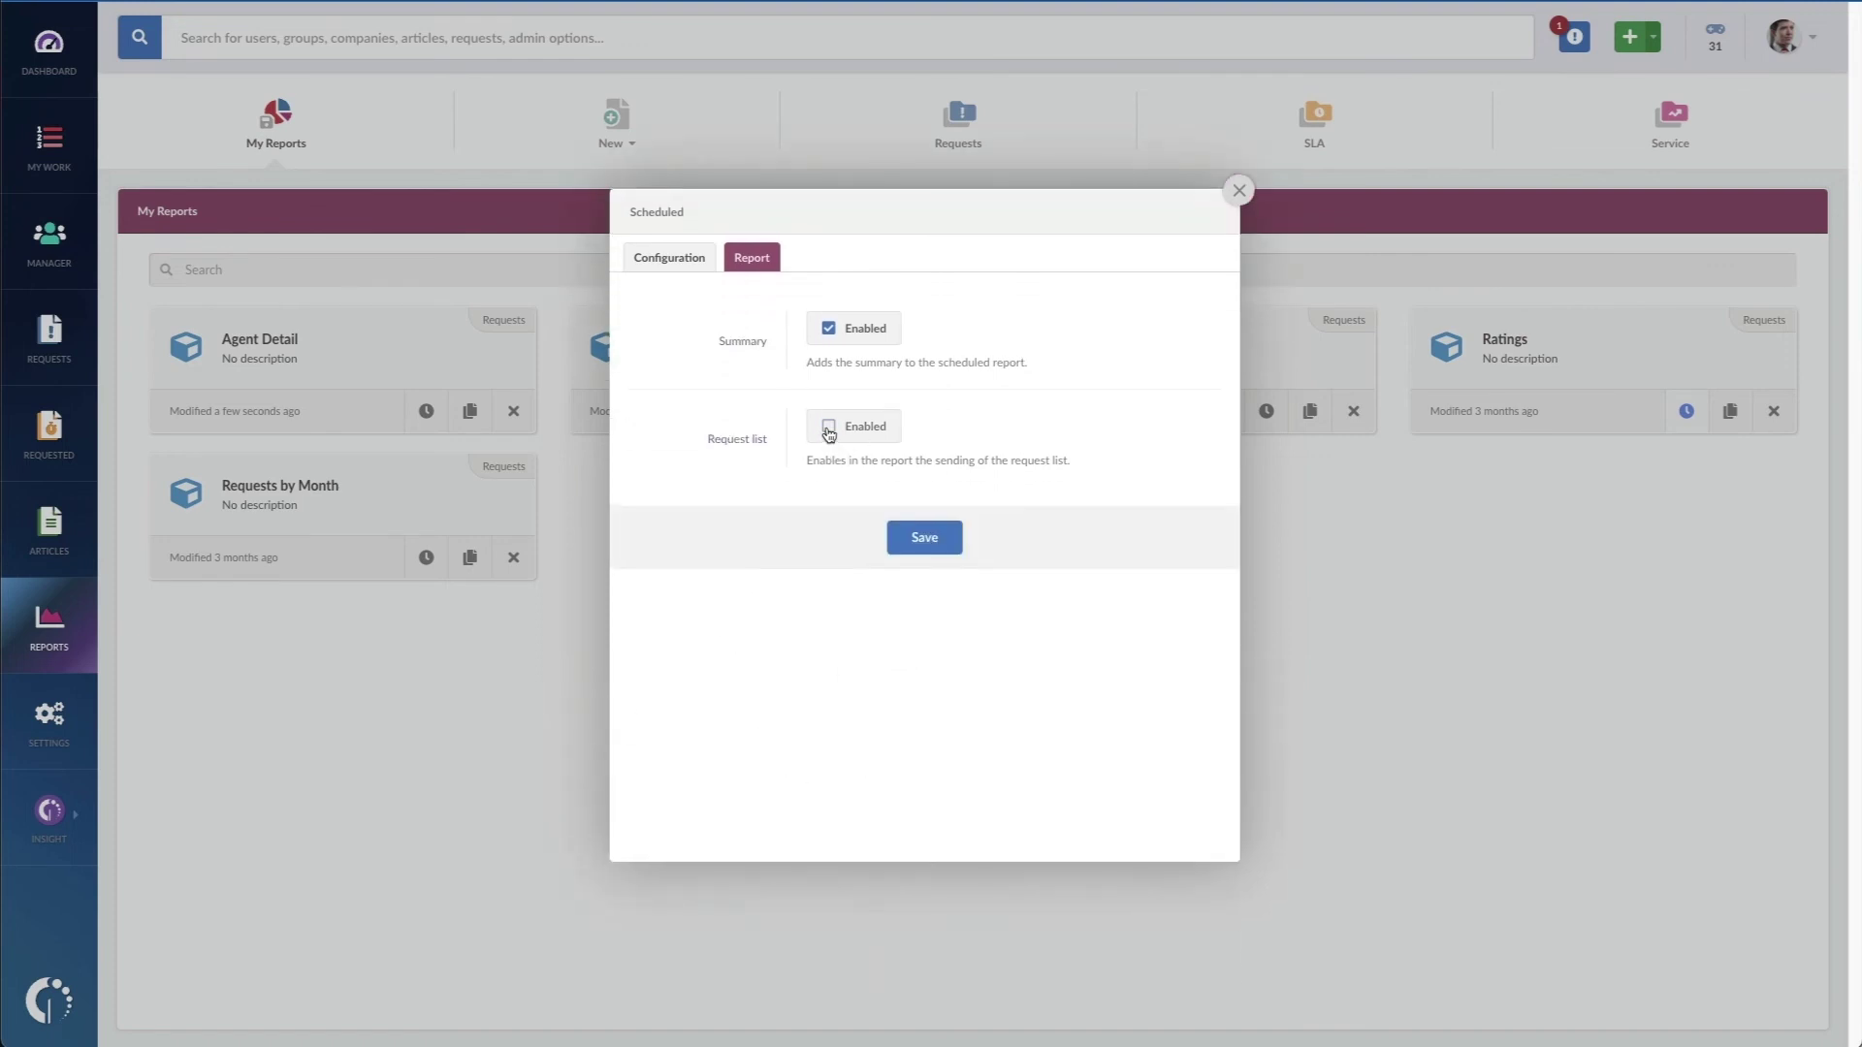
click(924, 685)
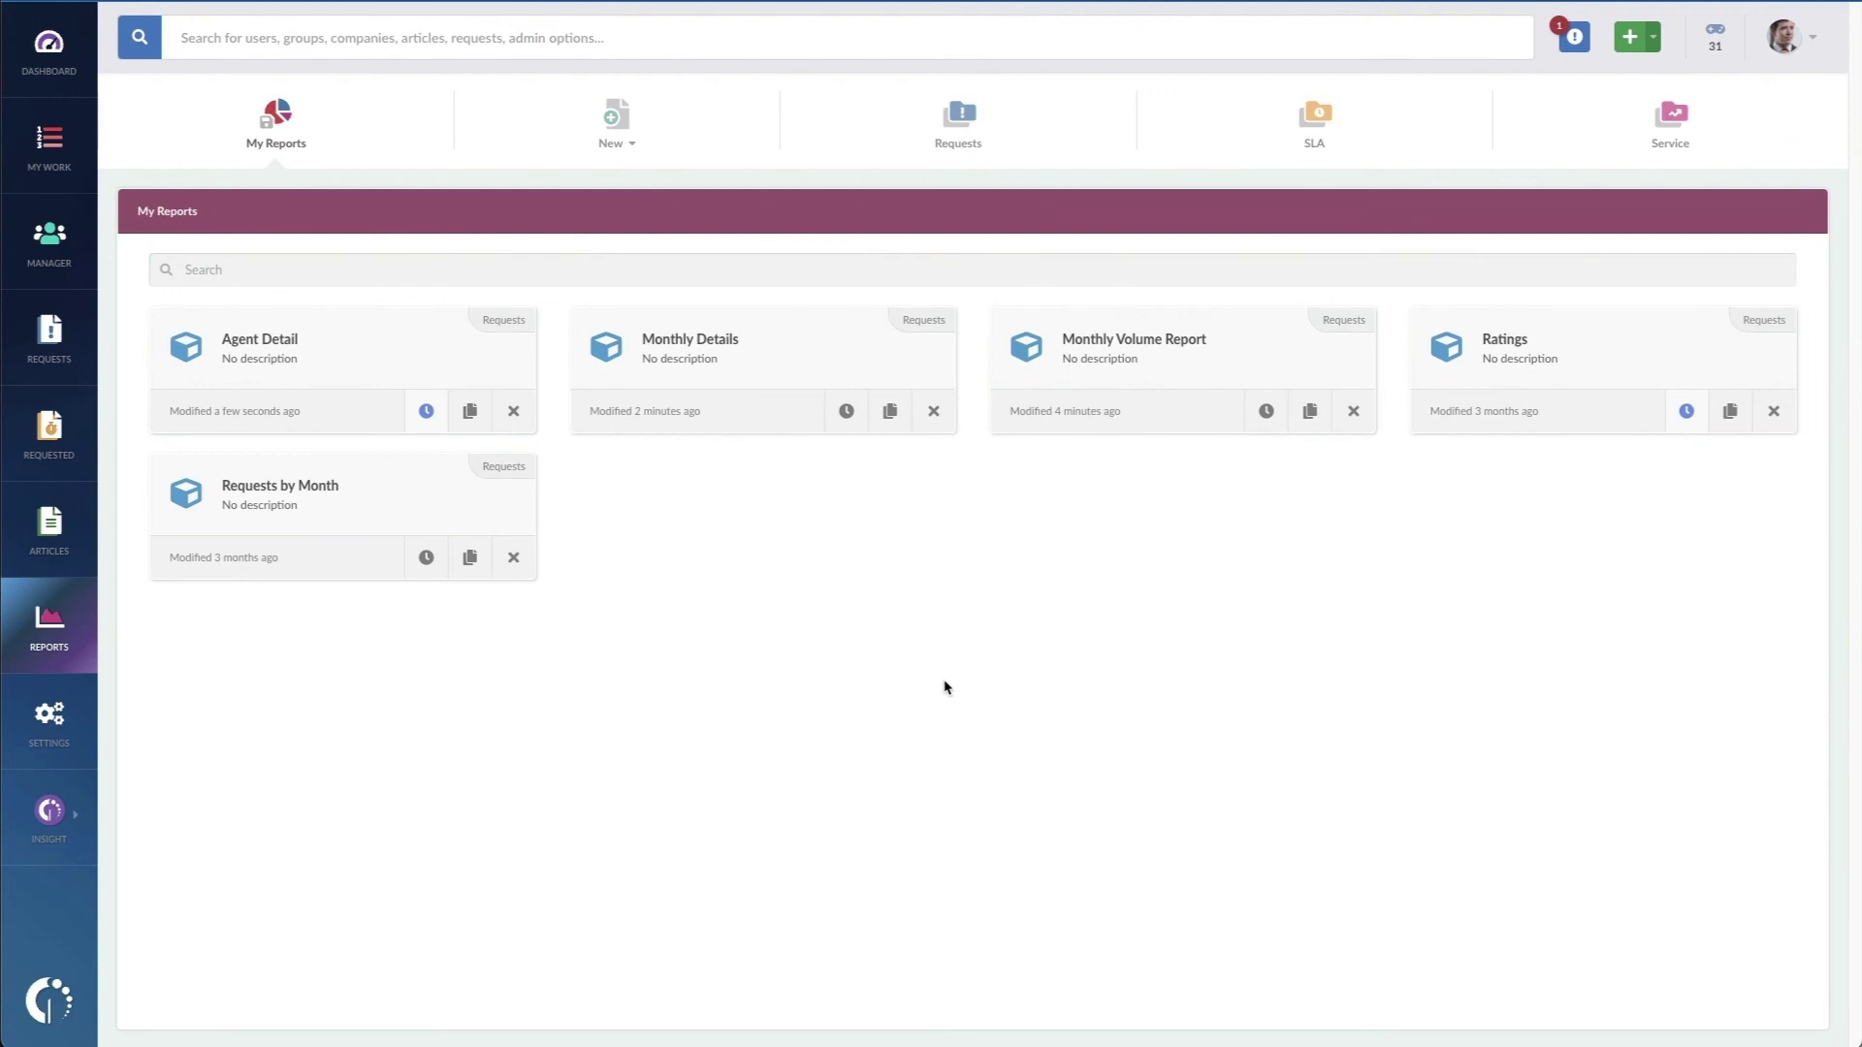